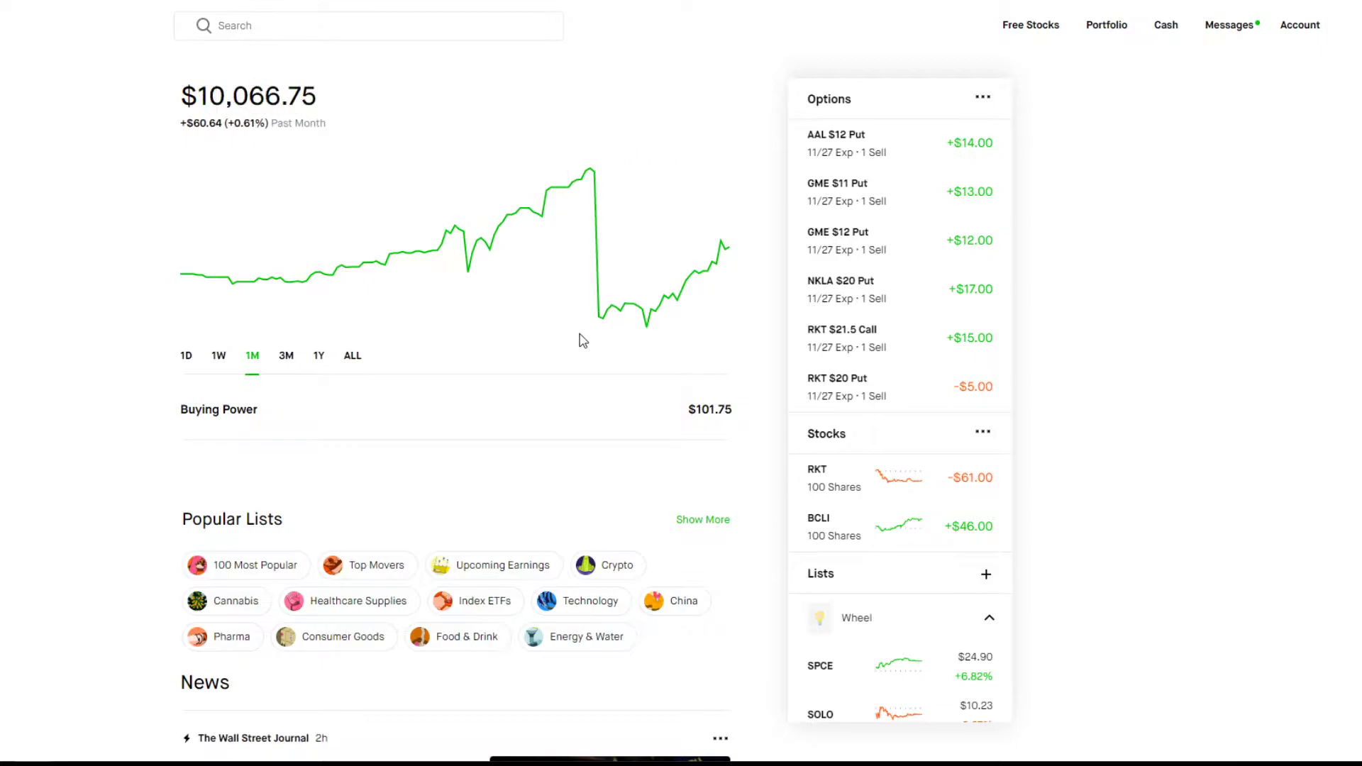
Step: View portfolio performance over 1W, 1M and ALL ranges, then return to the 1D intraday chart
left_click(219, 362)
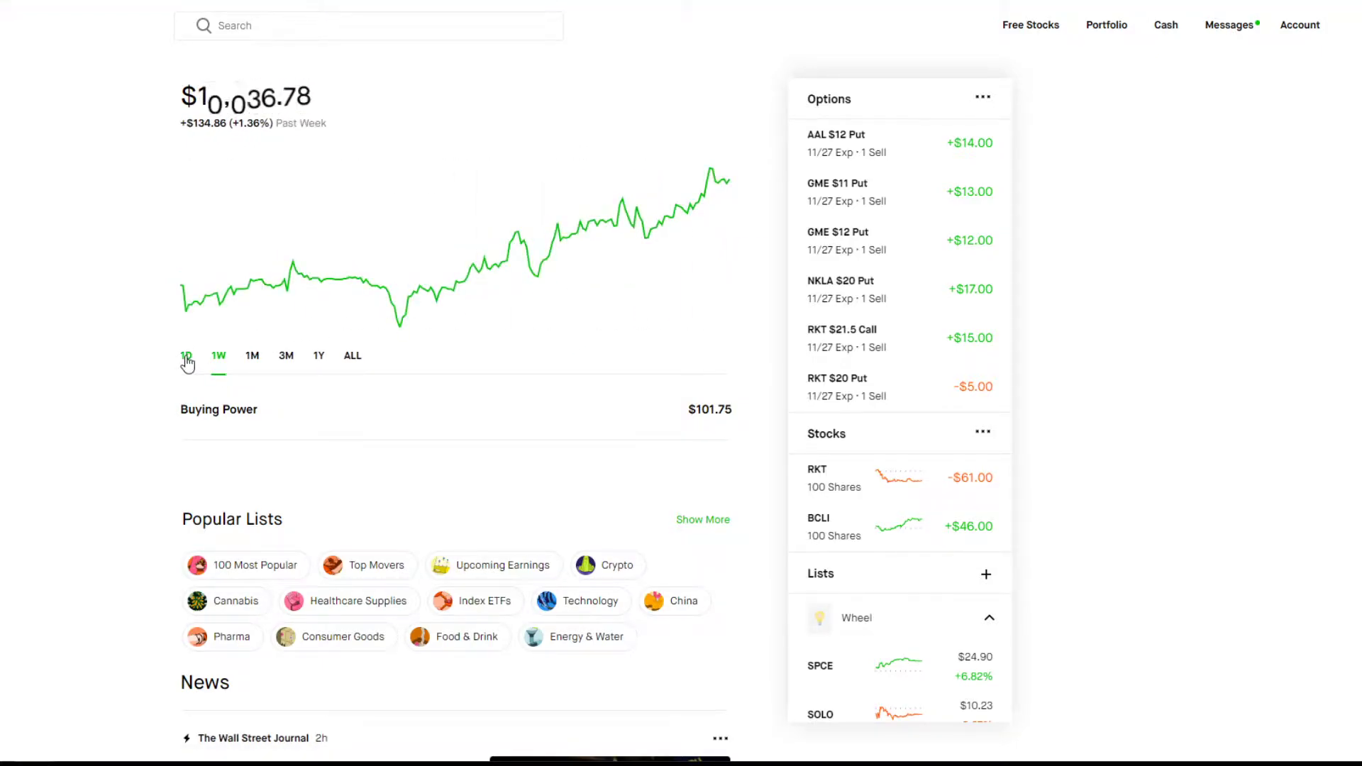
left_click(252, 356)
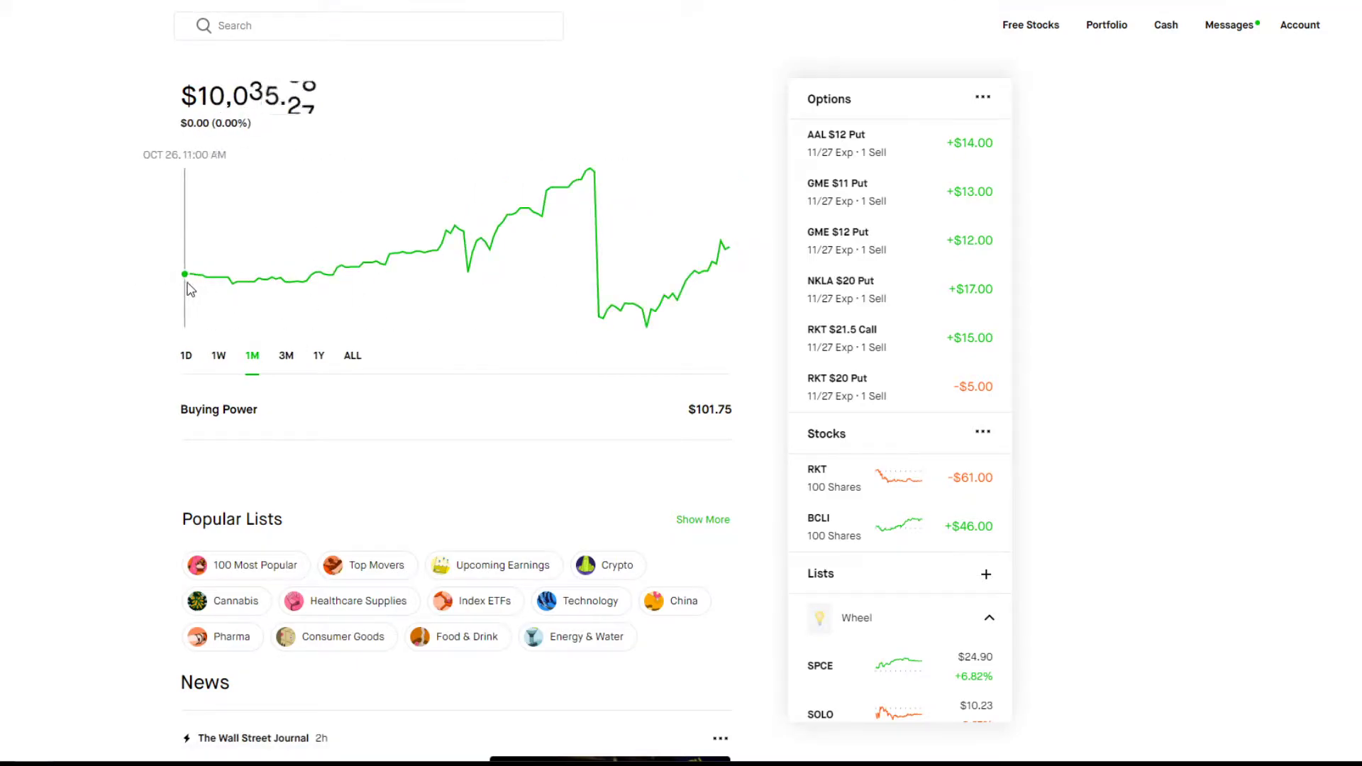
left_click(353, 360)
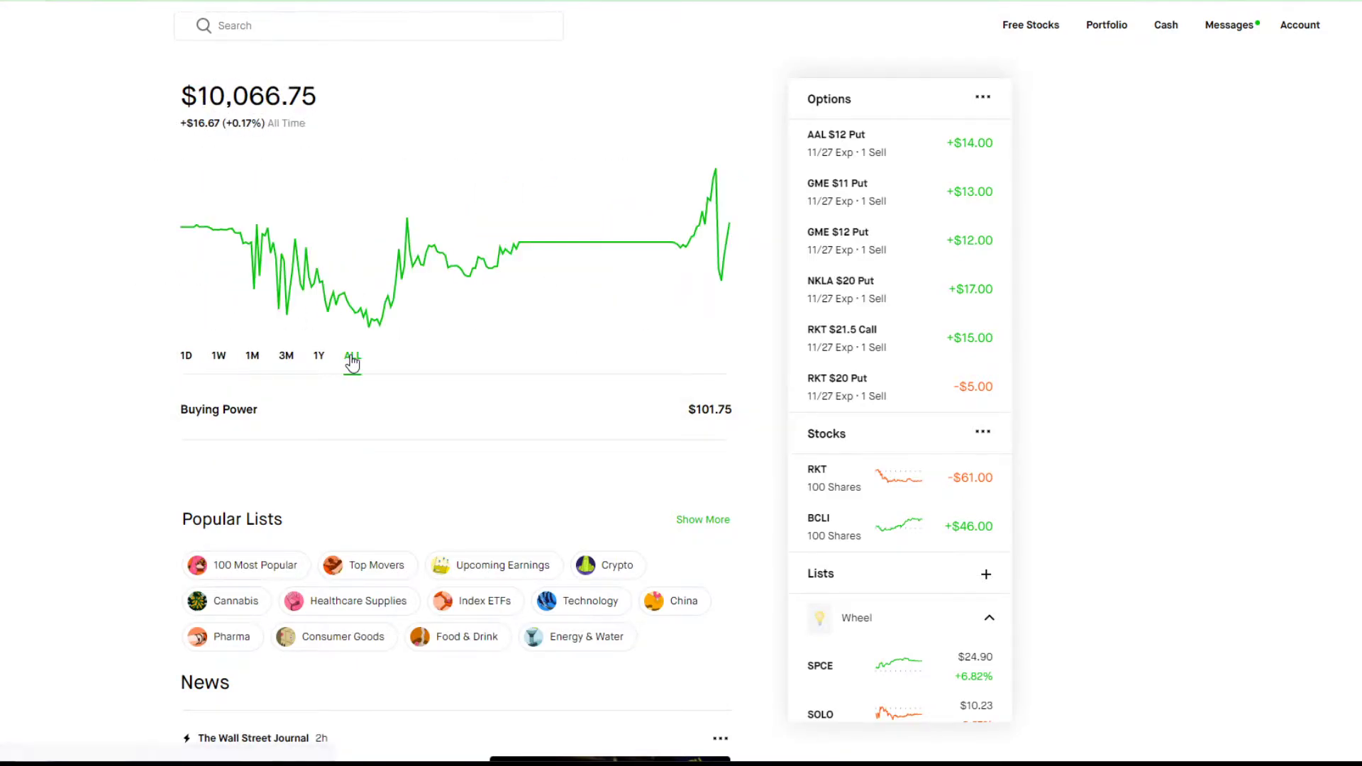
left_click(187, 360)
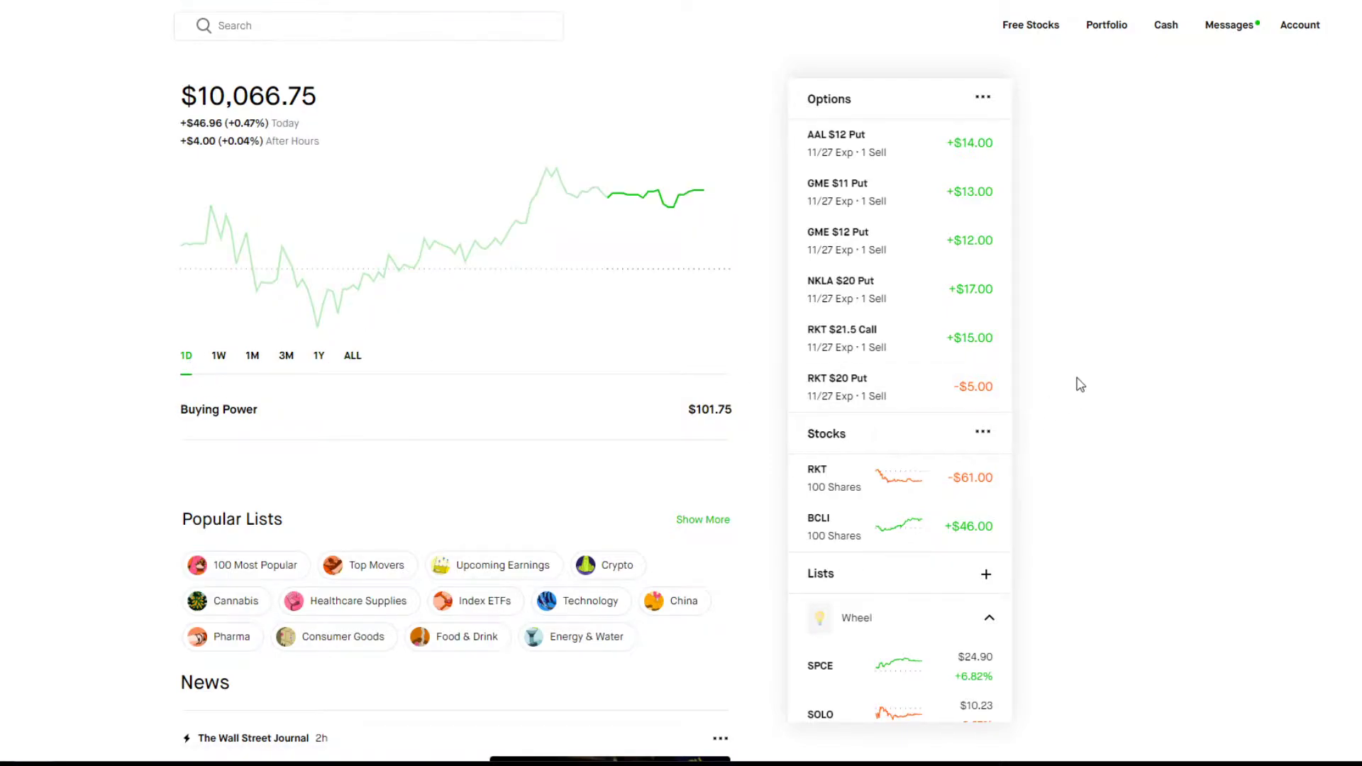
scroll(943, 356, "down", 3)
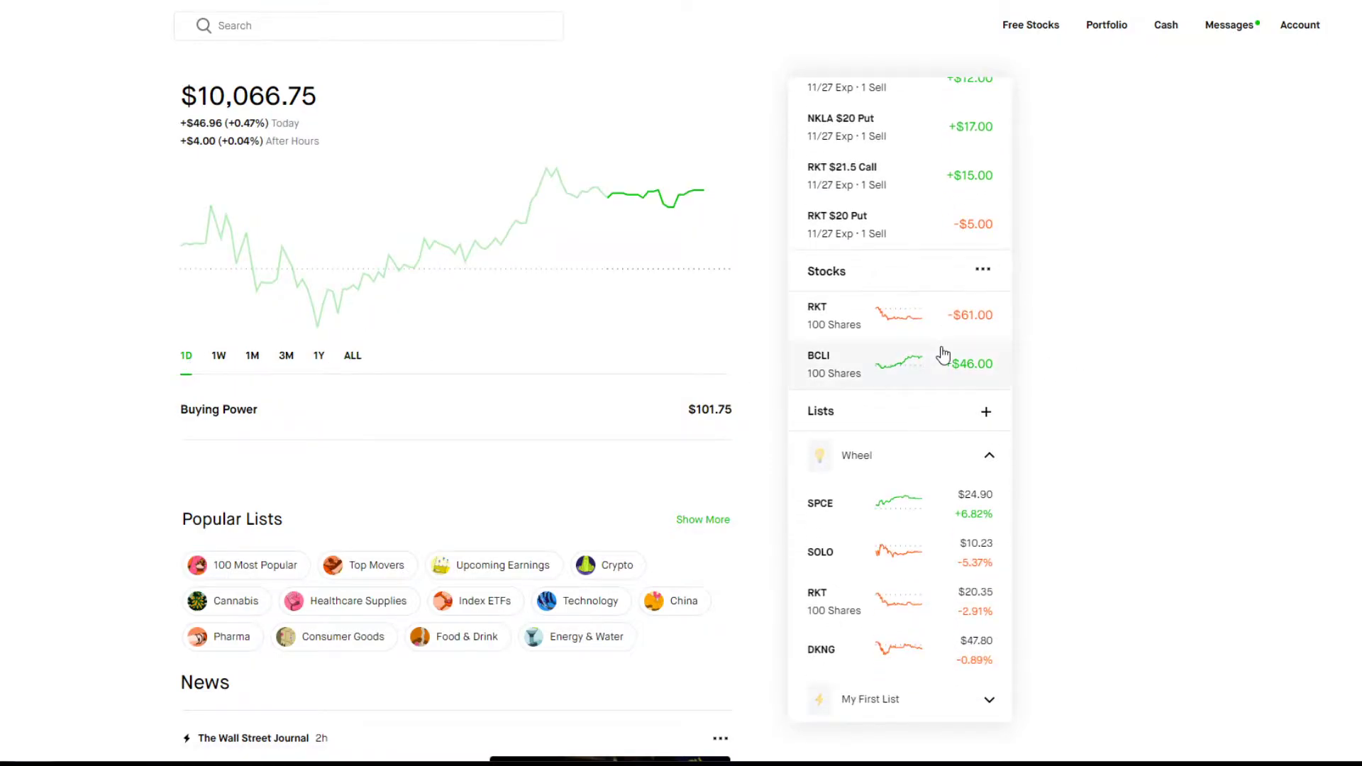
Step: Open the BCLI holding and highlight its market value, cost and return figures
left_click(860, 375)
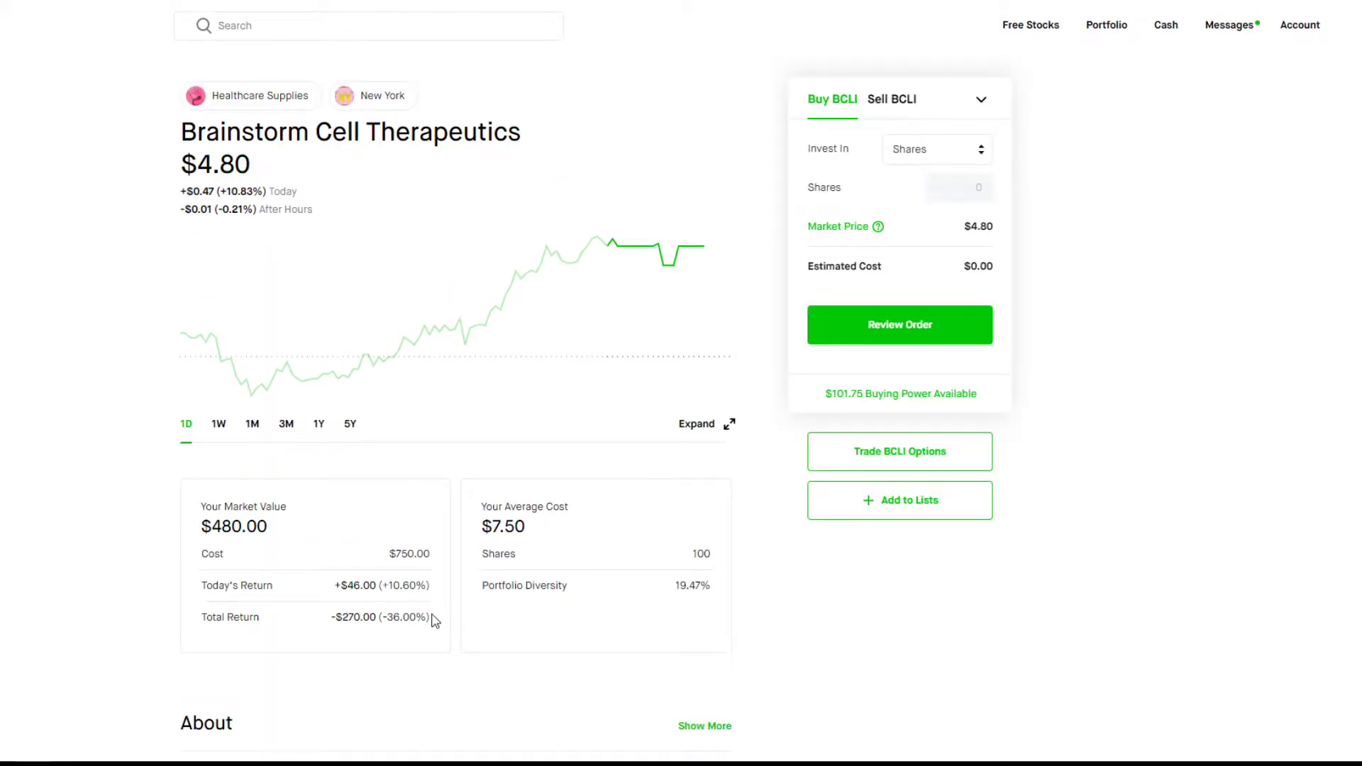
left_click_drag(436, 620, 189, 502)
left_click(444, 599)
left_click_drag(428, 620, 213, 509)
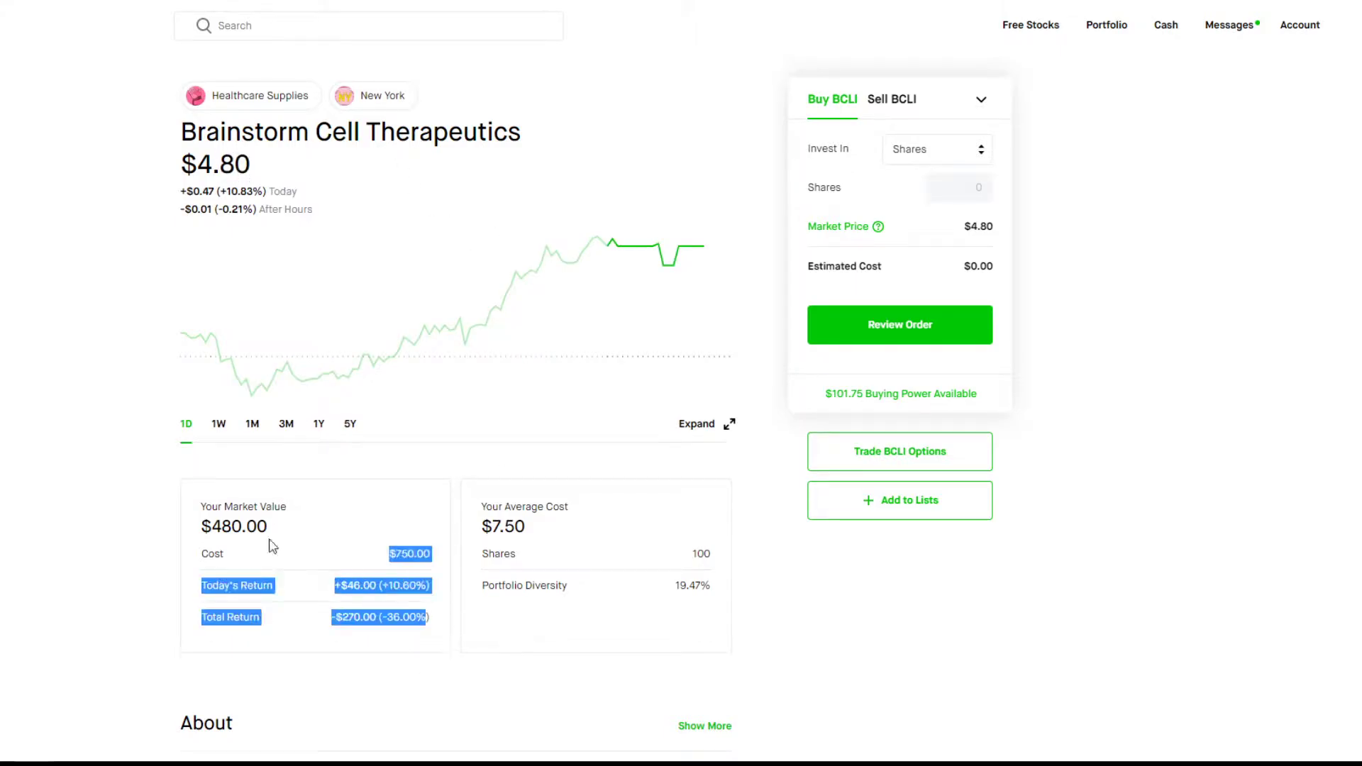
left_click(347, 561)
mouse_move(312, 320)
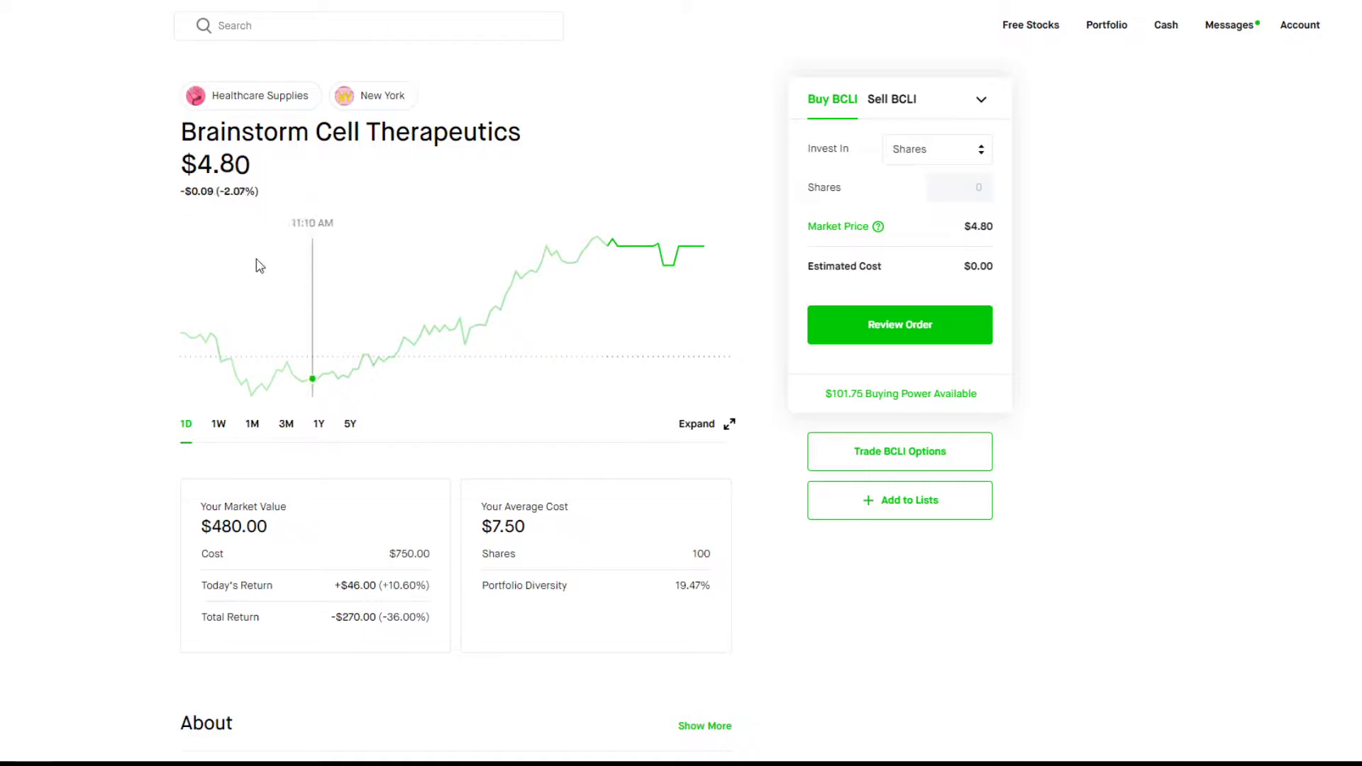
left_click_drag(413, 614, 189, 535)
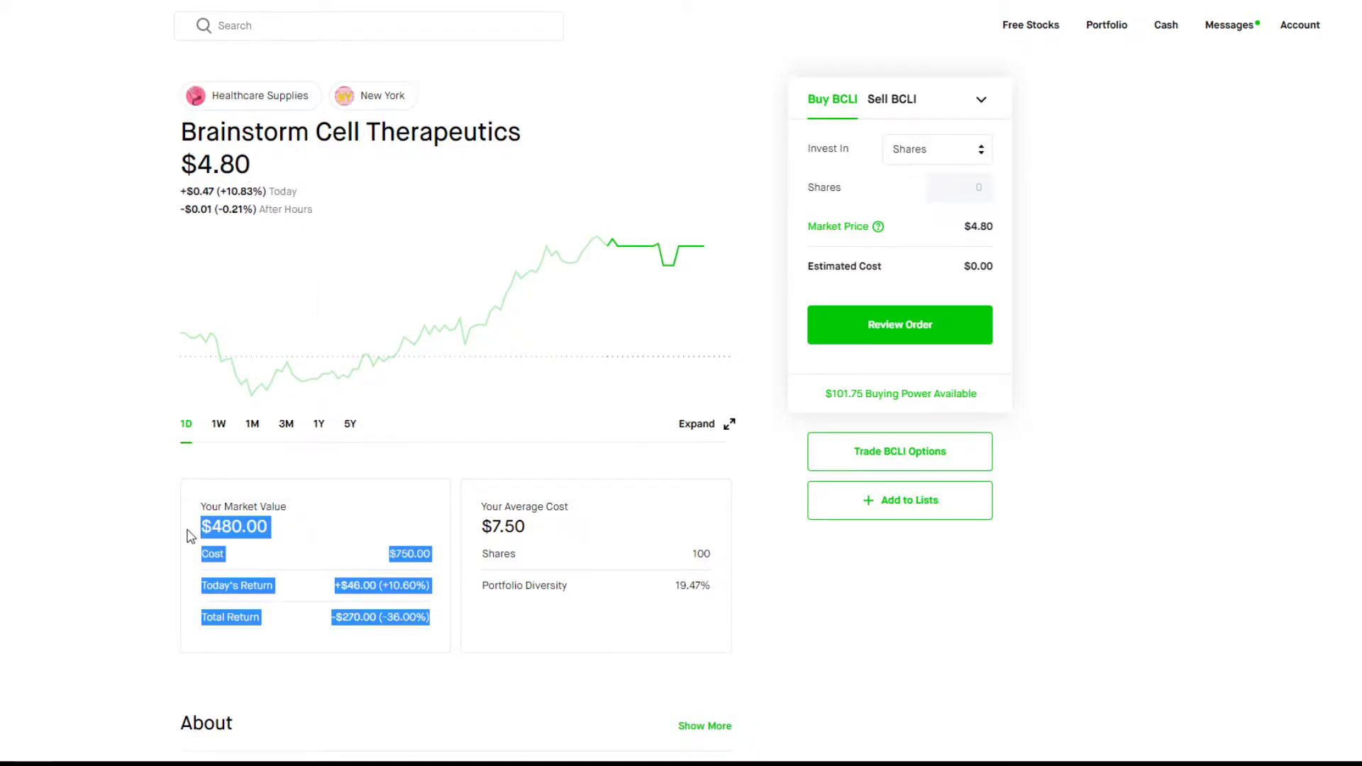
left_click(358, 447)
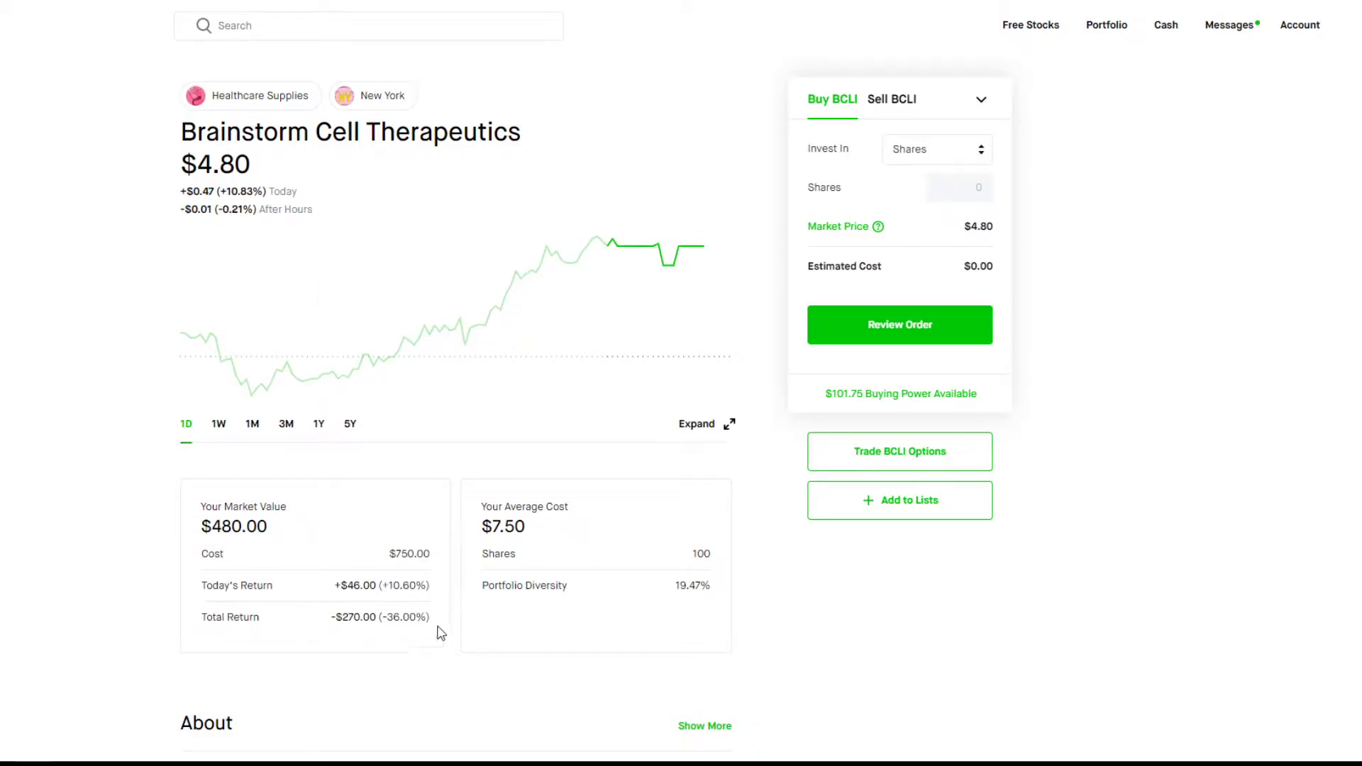
Step: Re-read the BCLI position card, highlighting total return up to the $480.00 market value
left_click_drag(437, 633, 189, 529)
left_click(189, 529)
left_click_drag(436, 628, 203, 508)
left_click(213, 506)
left_click_drag(425, 617, 202, 507)
left_click(213, 507)
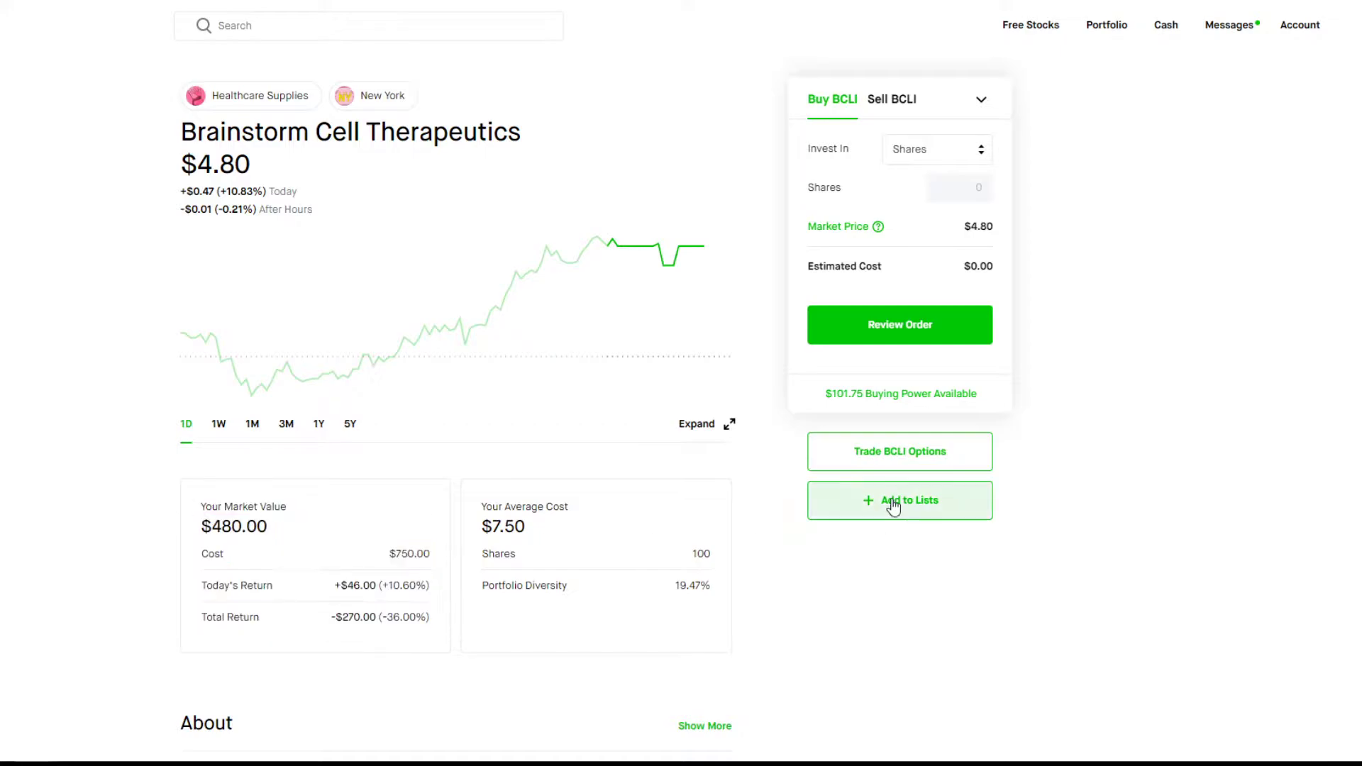
left_click(906, 469)
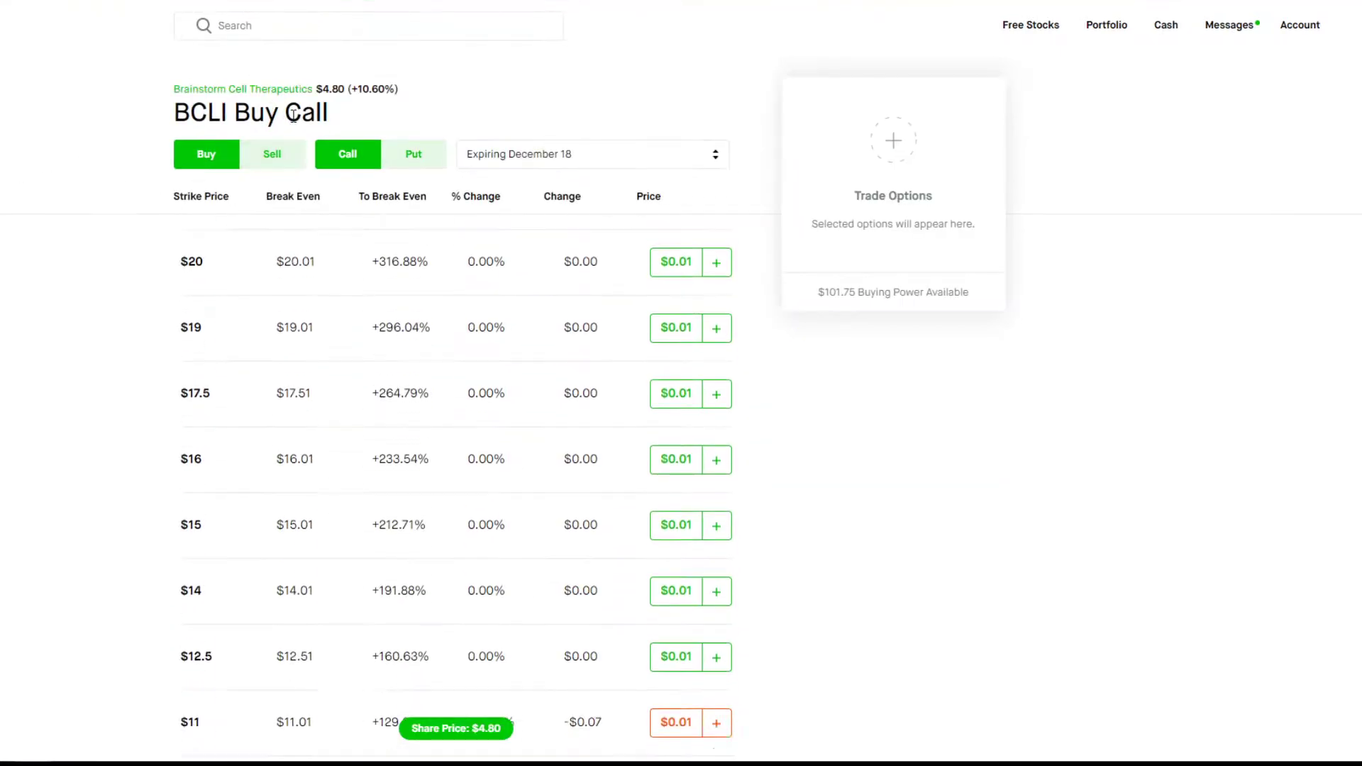
left_click(274, 156)
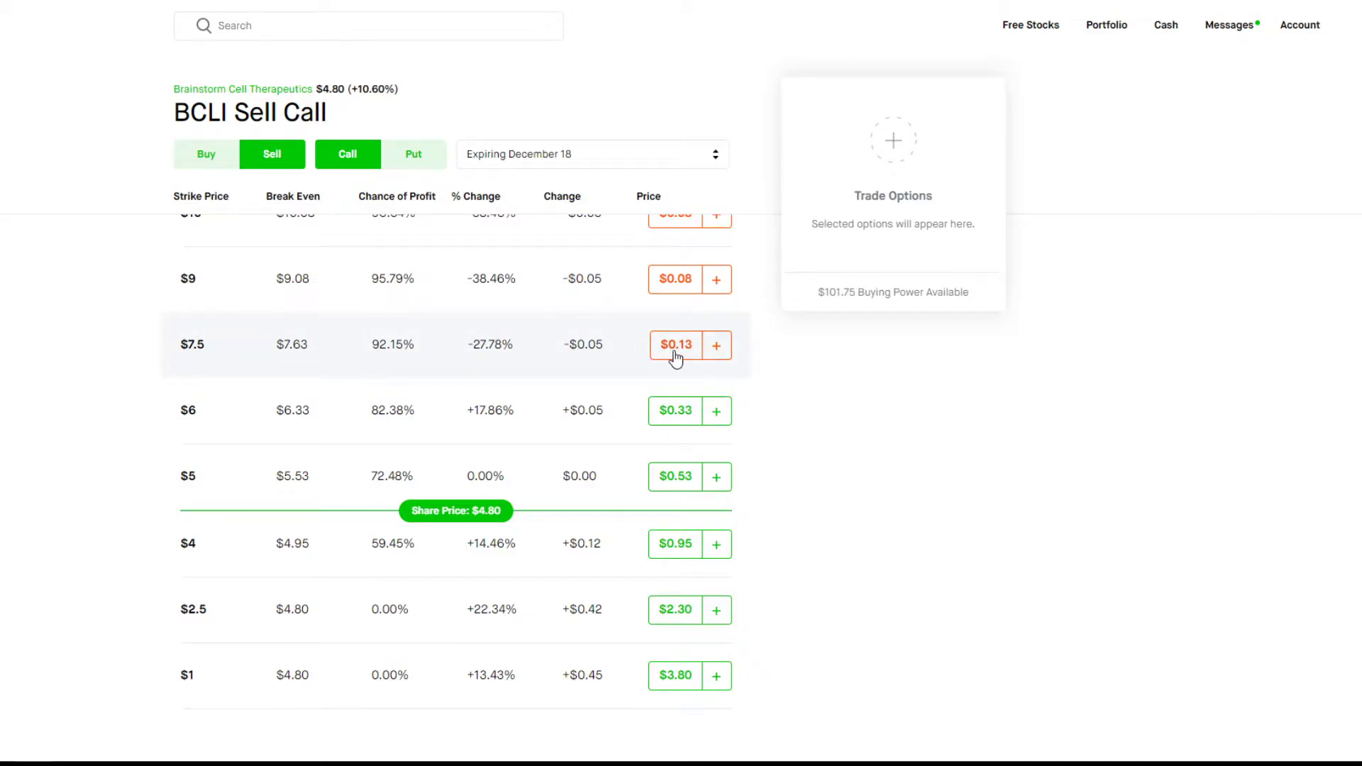
triple_click(188, 345)
double_click(188, 348)
left_click(192, 352)
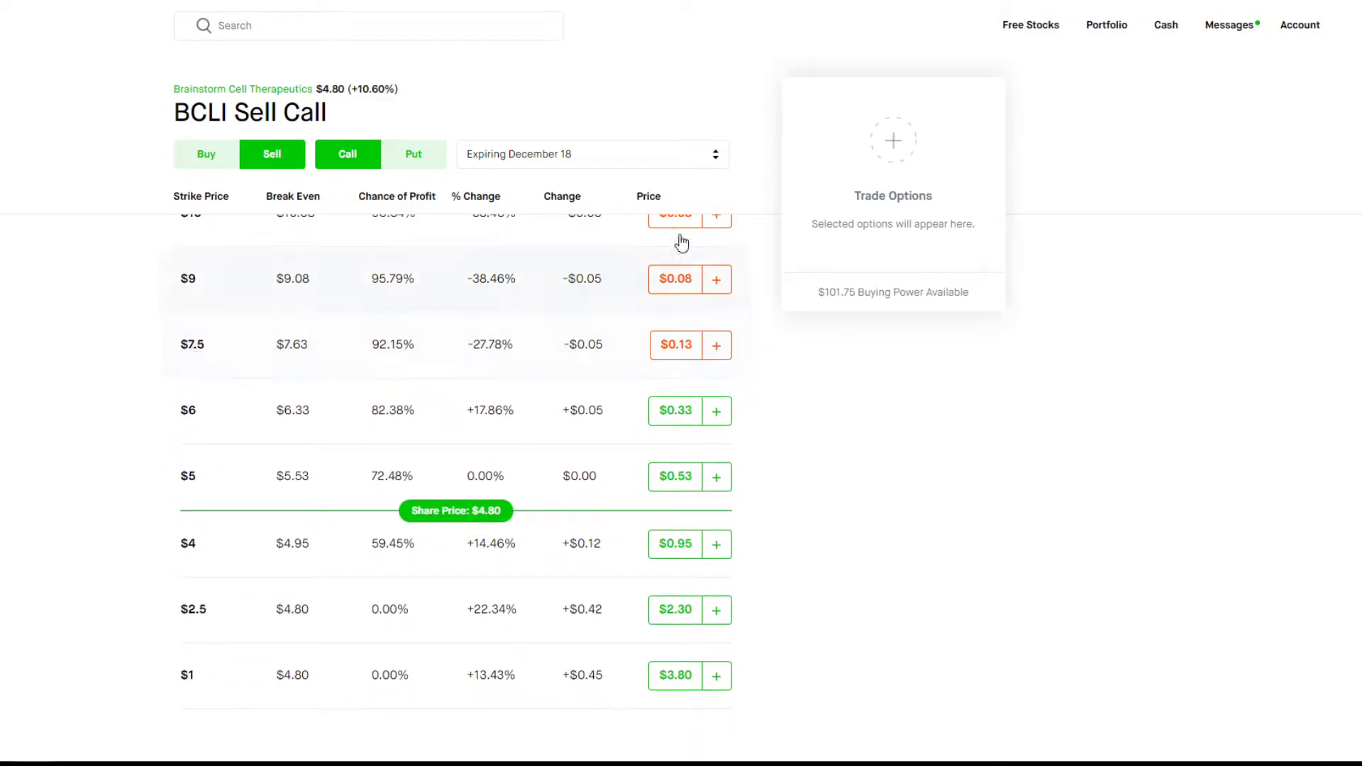
left_click(618, 156)
left_click(619, 157)
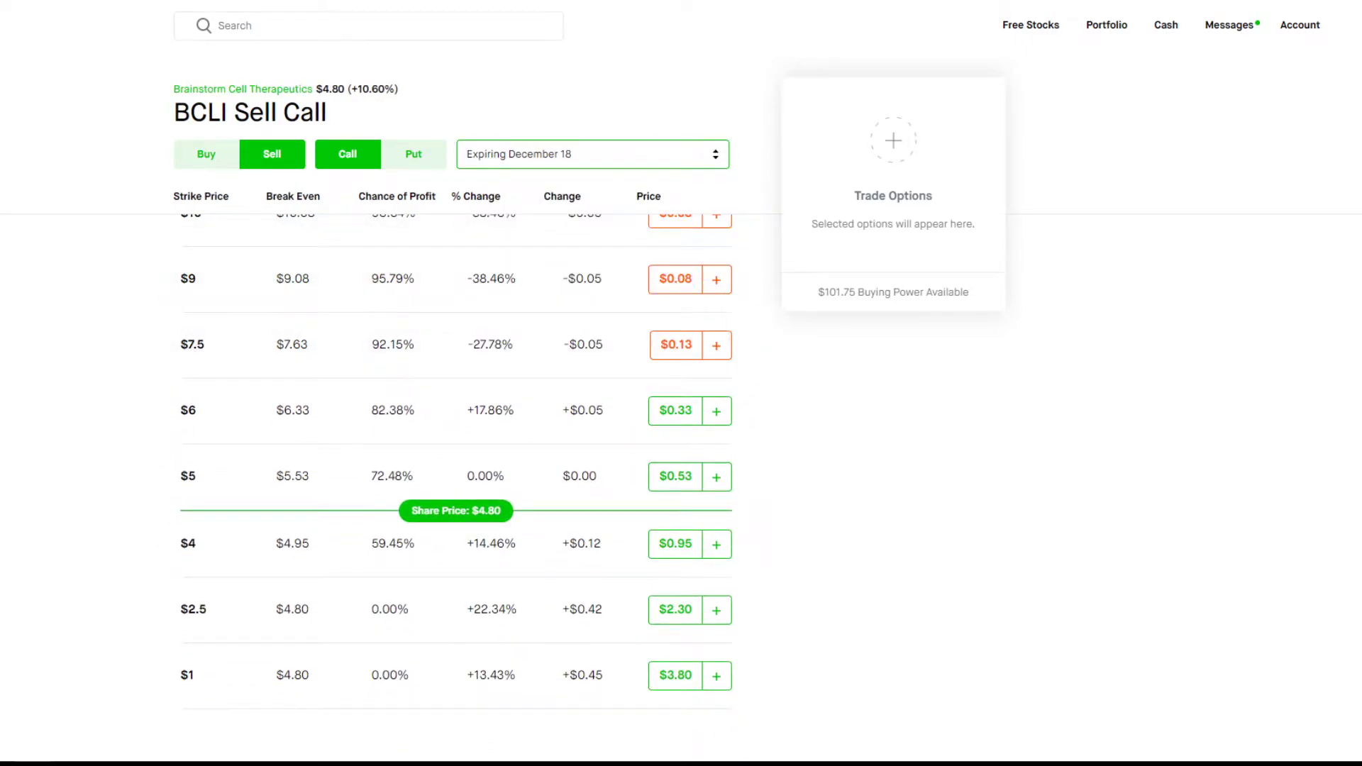
left_click(1321, 757)
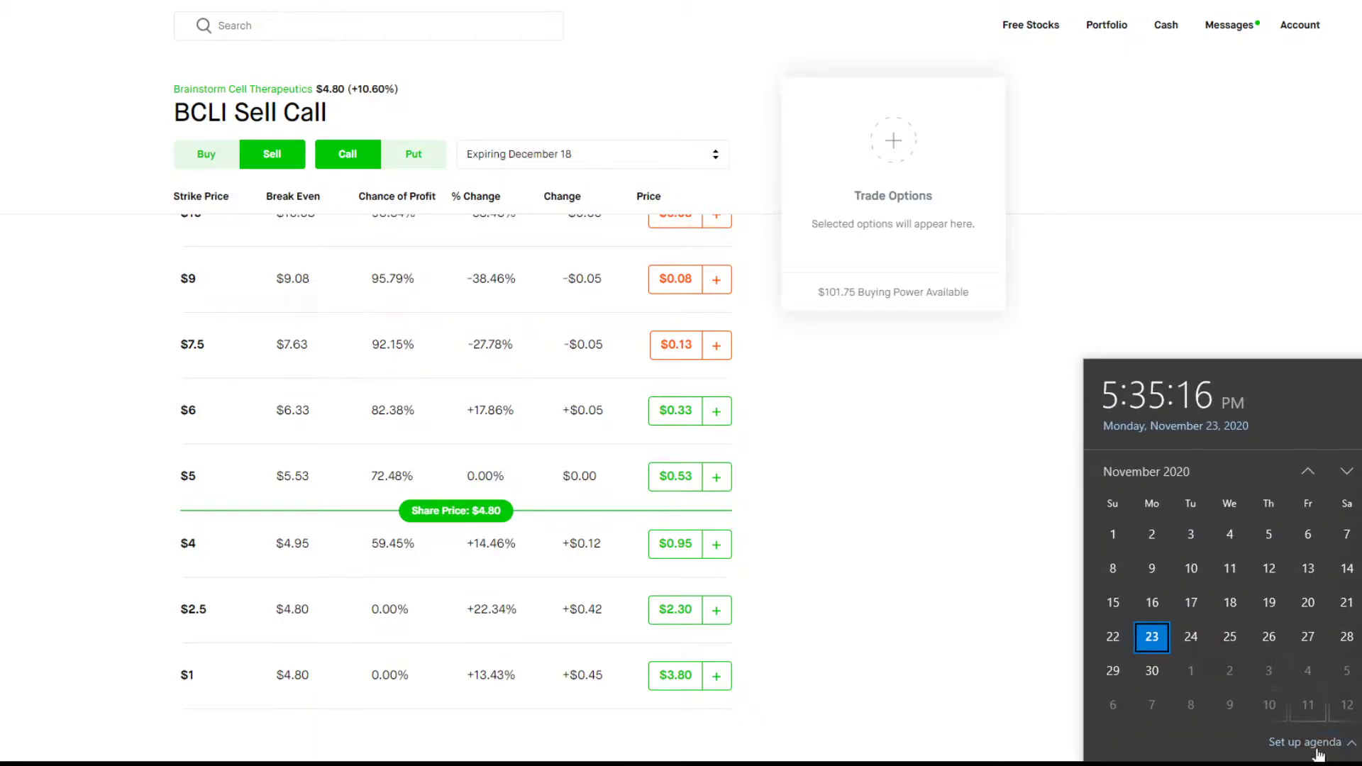
left_click(902, 523)
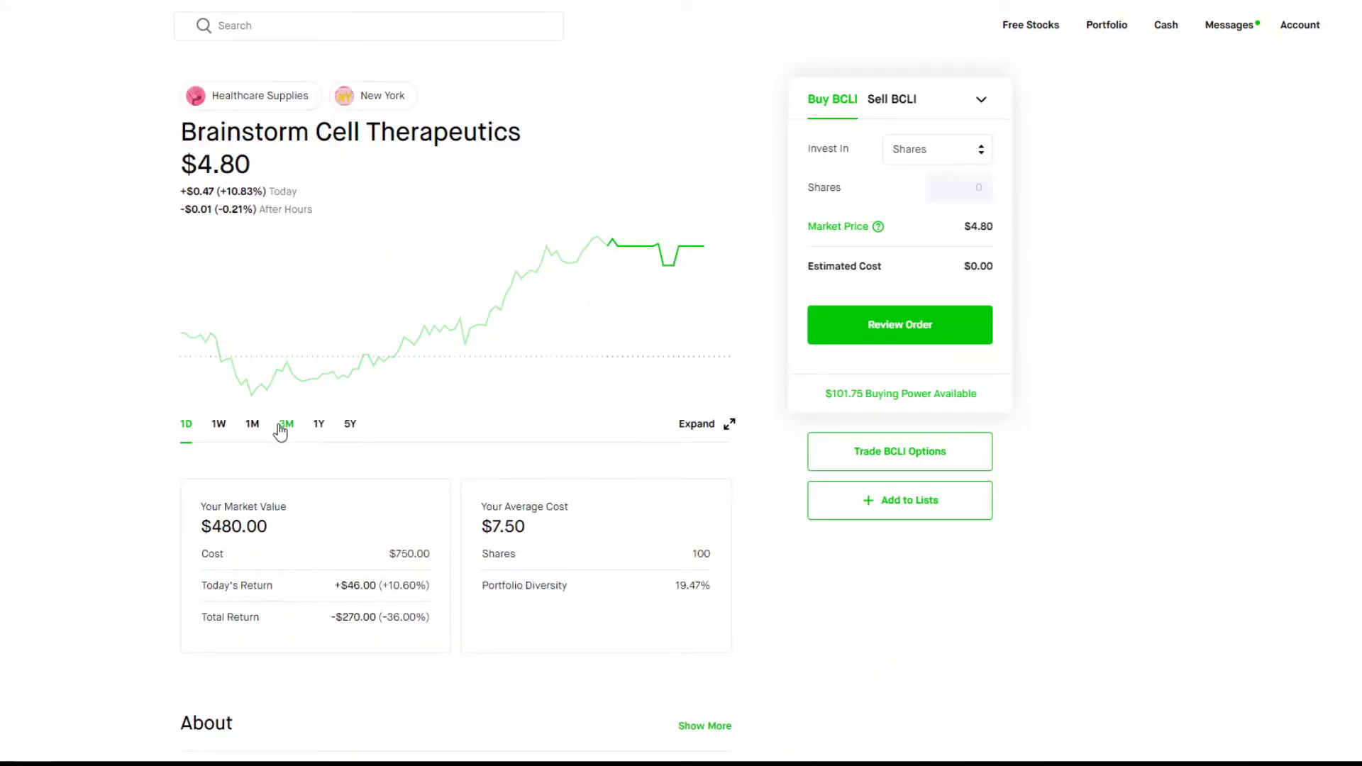
Step: Check BCLI's price over 3 months and 1 year, then back down to the past week
left_click(279, 423)
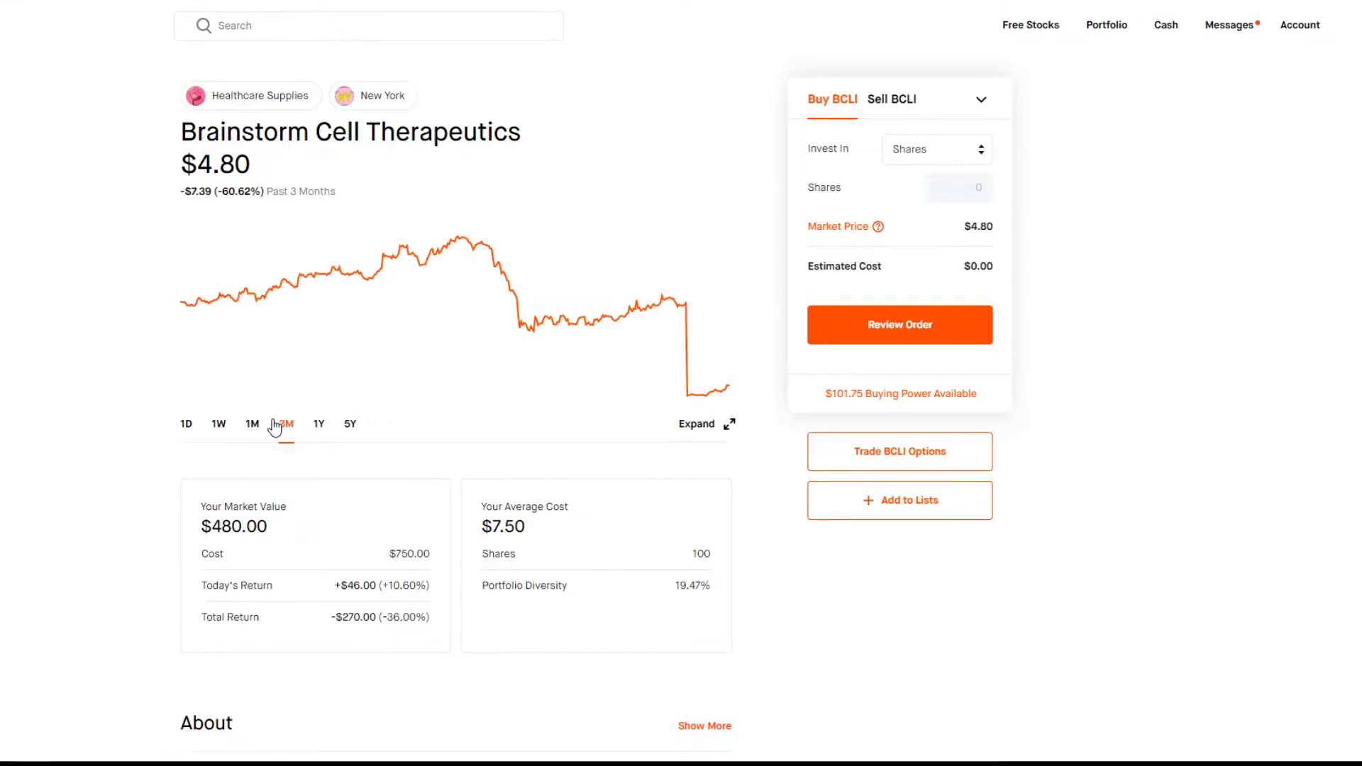
left_click(320, 431)
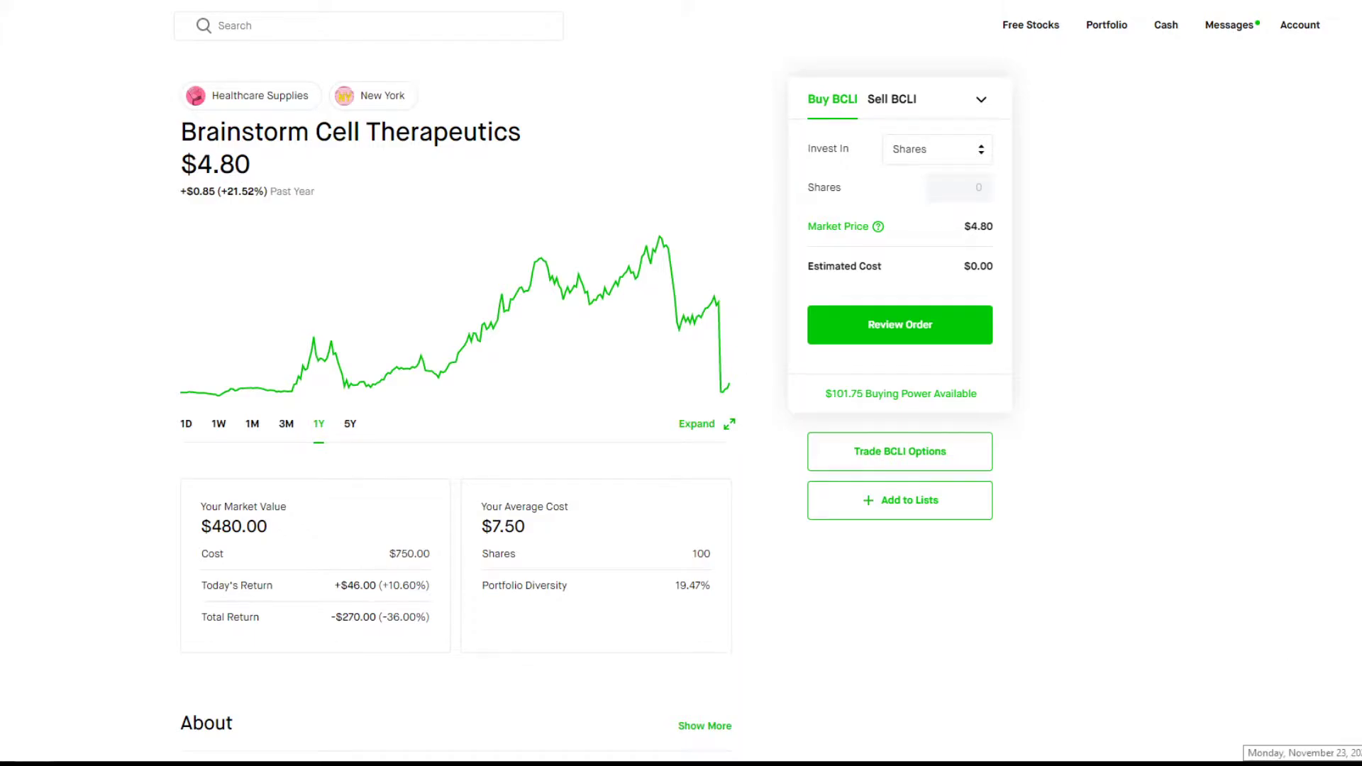
left_click(286, 426)
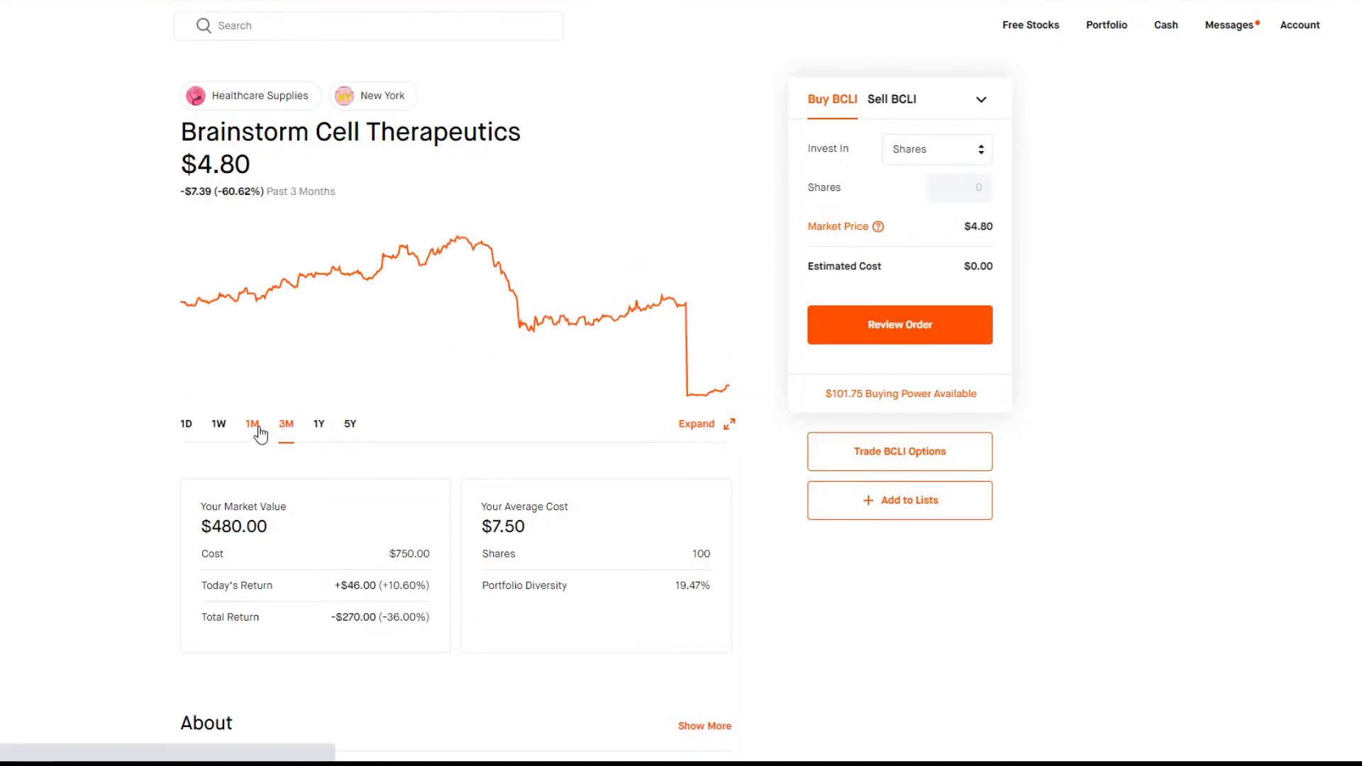
left_click(257, 431)
left_click(222, 431)
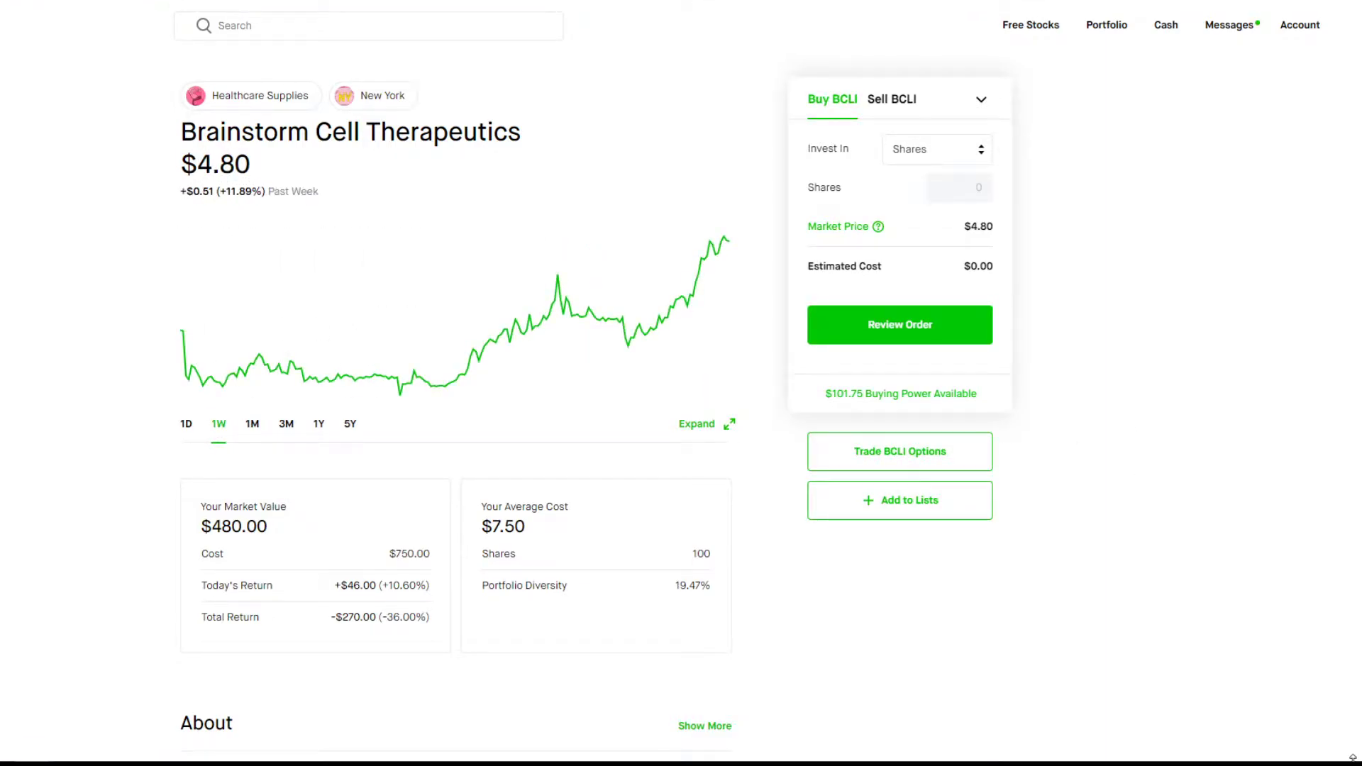
Step: Check the date on the system calendar and highlight the position's market value and returns
left_click(1288, 761)
left_click(1285, 757)
left_click_drag(427, 624, 200, 502)
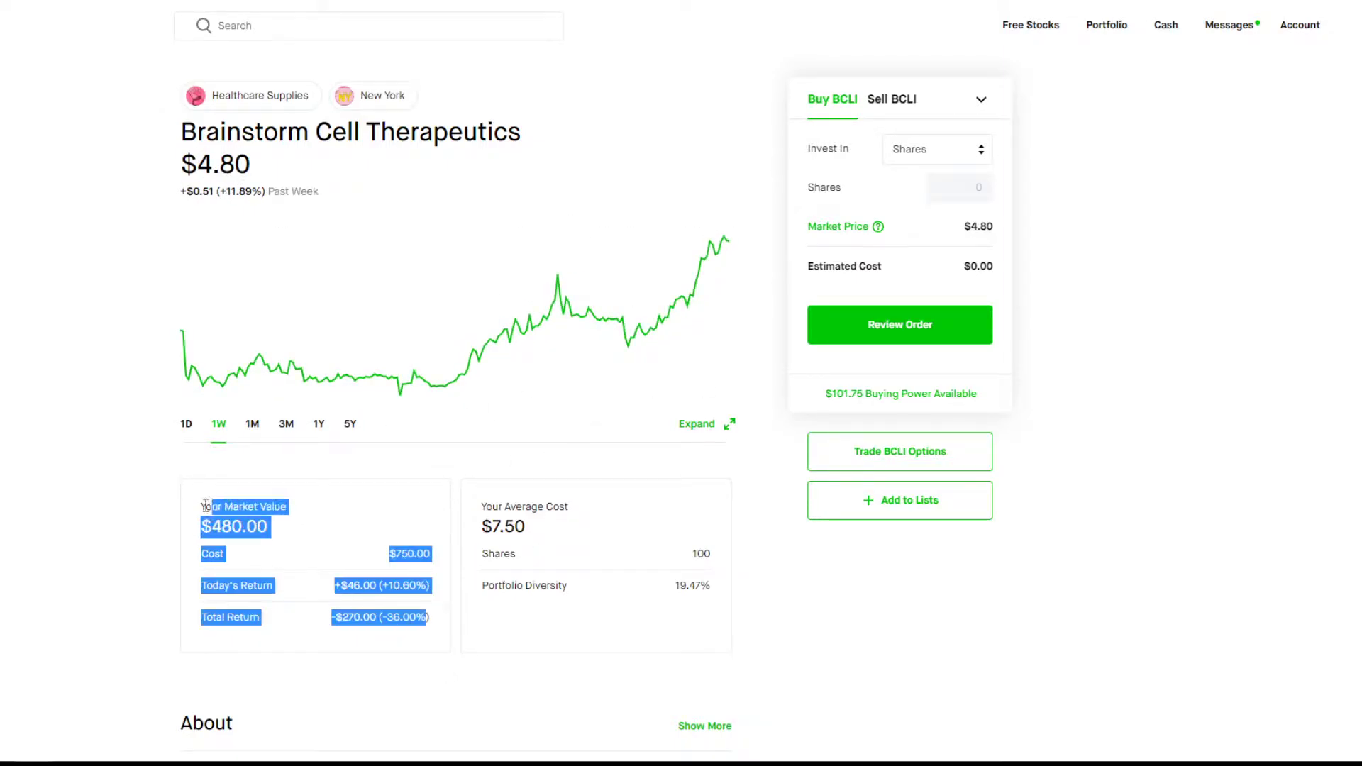
left_click_drag(454, 629, 179, 514)
left_click(189, 510)
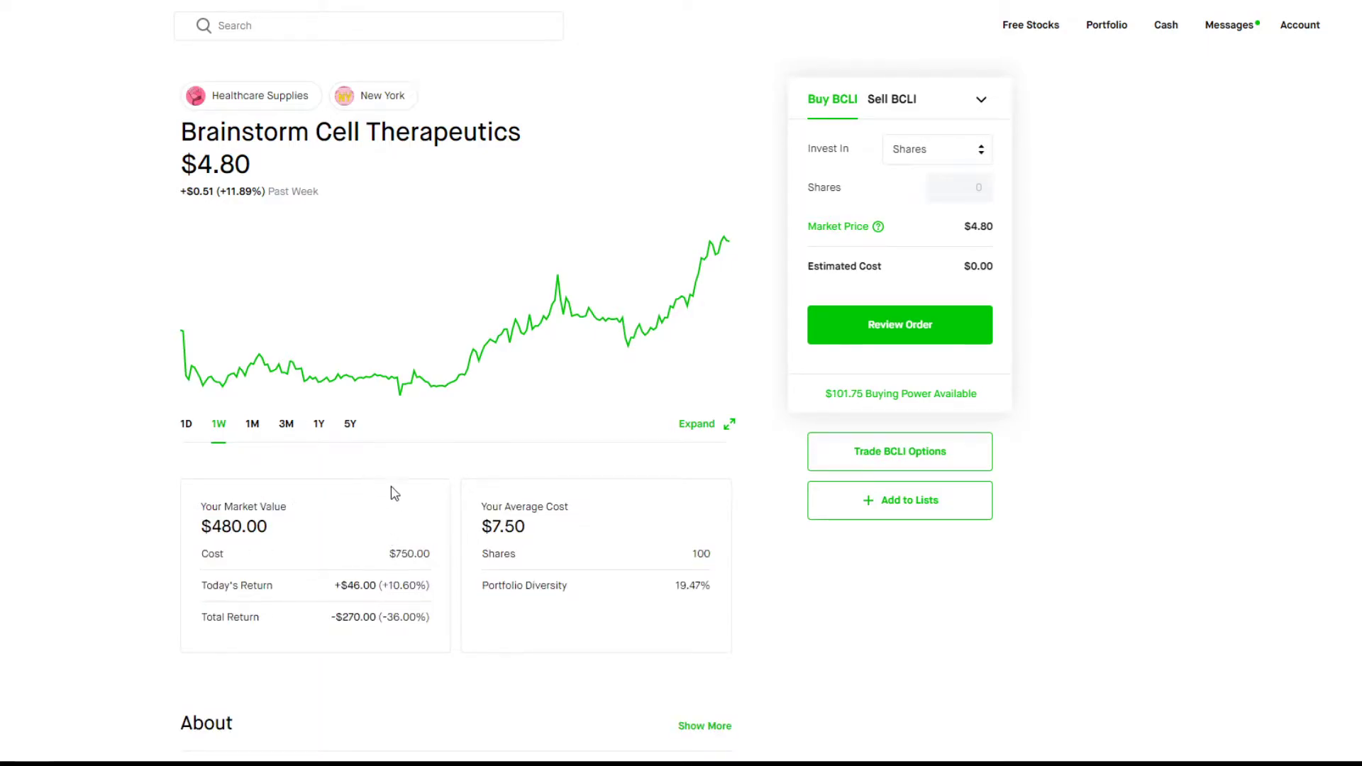
Step: Review BCLI's 1M, 3M, 1Y and 5Y price history, settling on the 3-month view
left_click(253, 431)
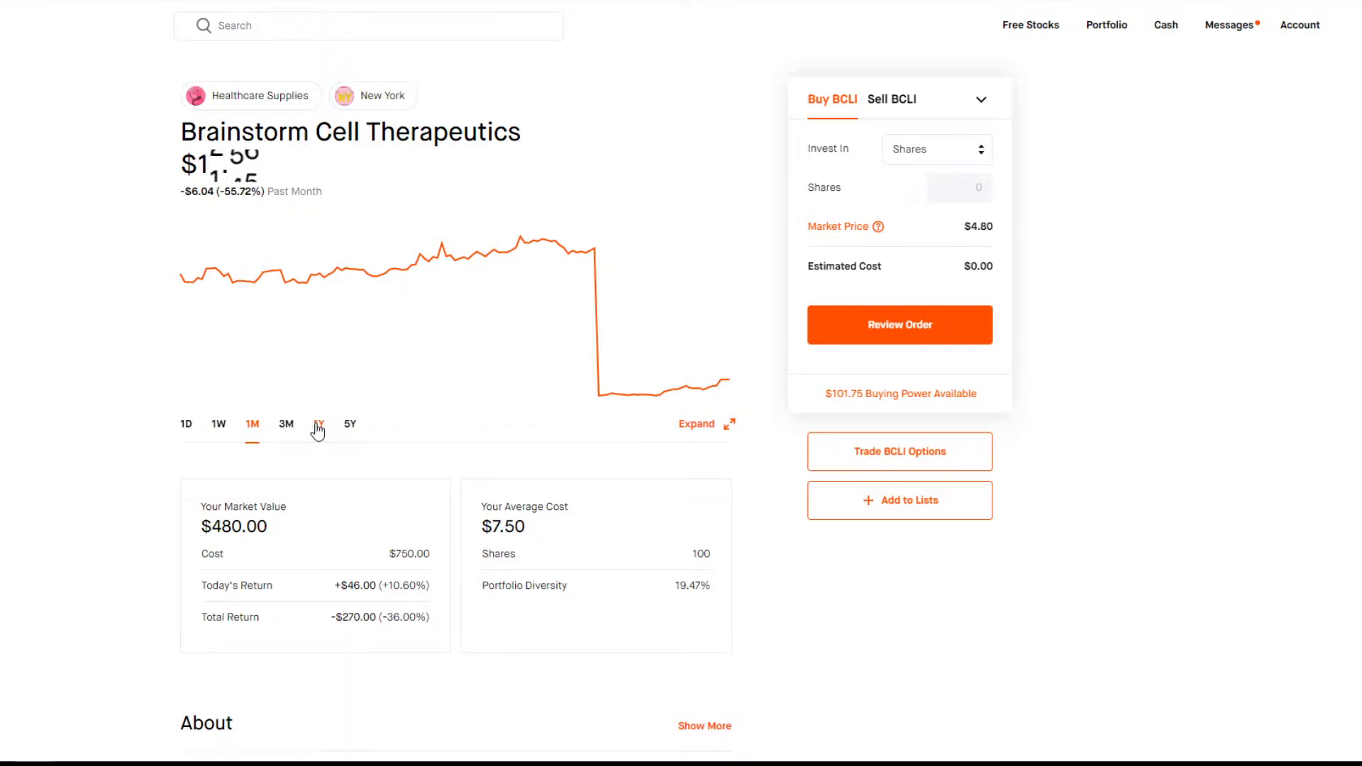
left_click(285, 431)
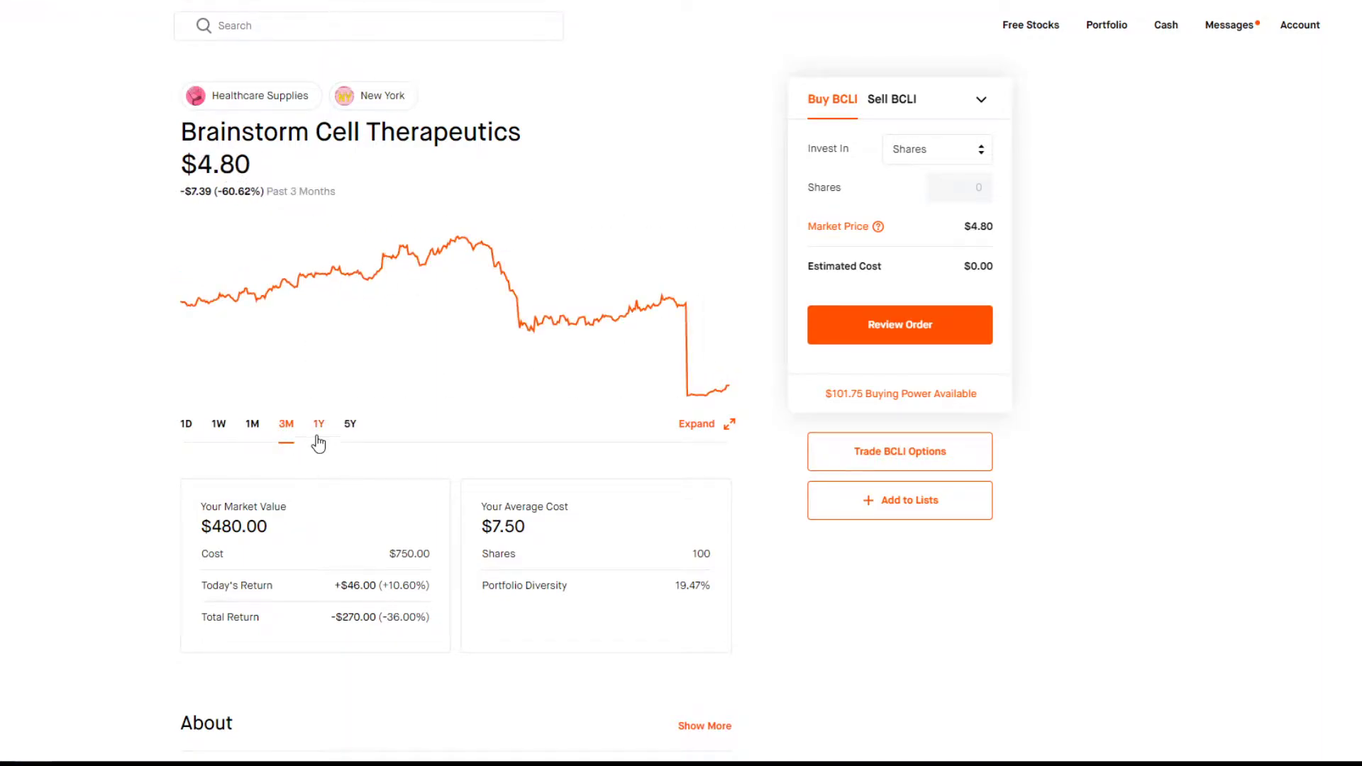
left_click(315, 439)
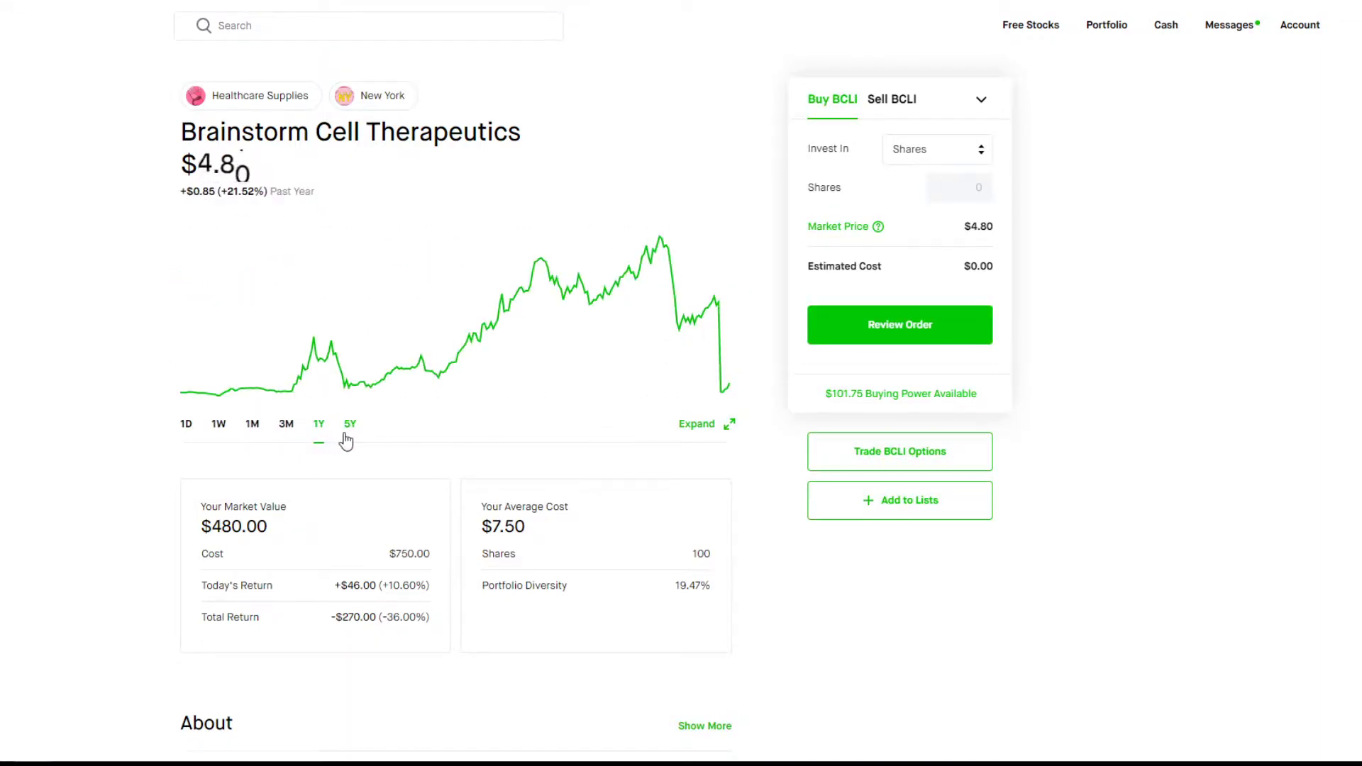
left_click(346, 439)
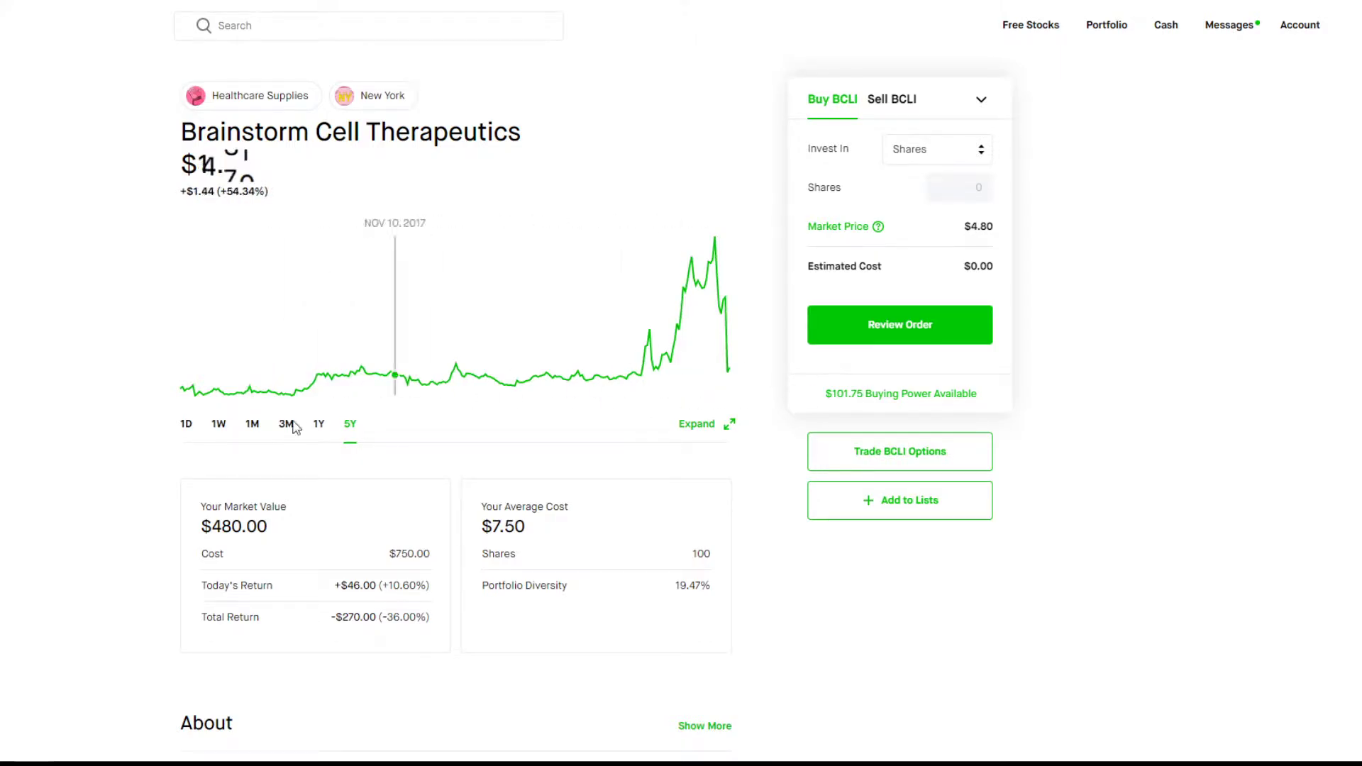
left_click(284, 439)
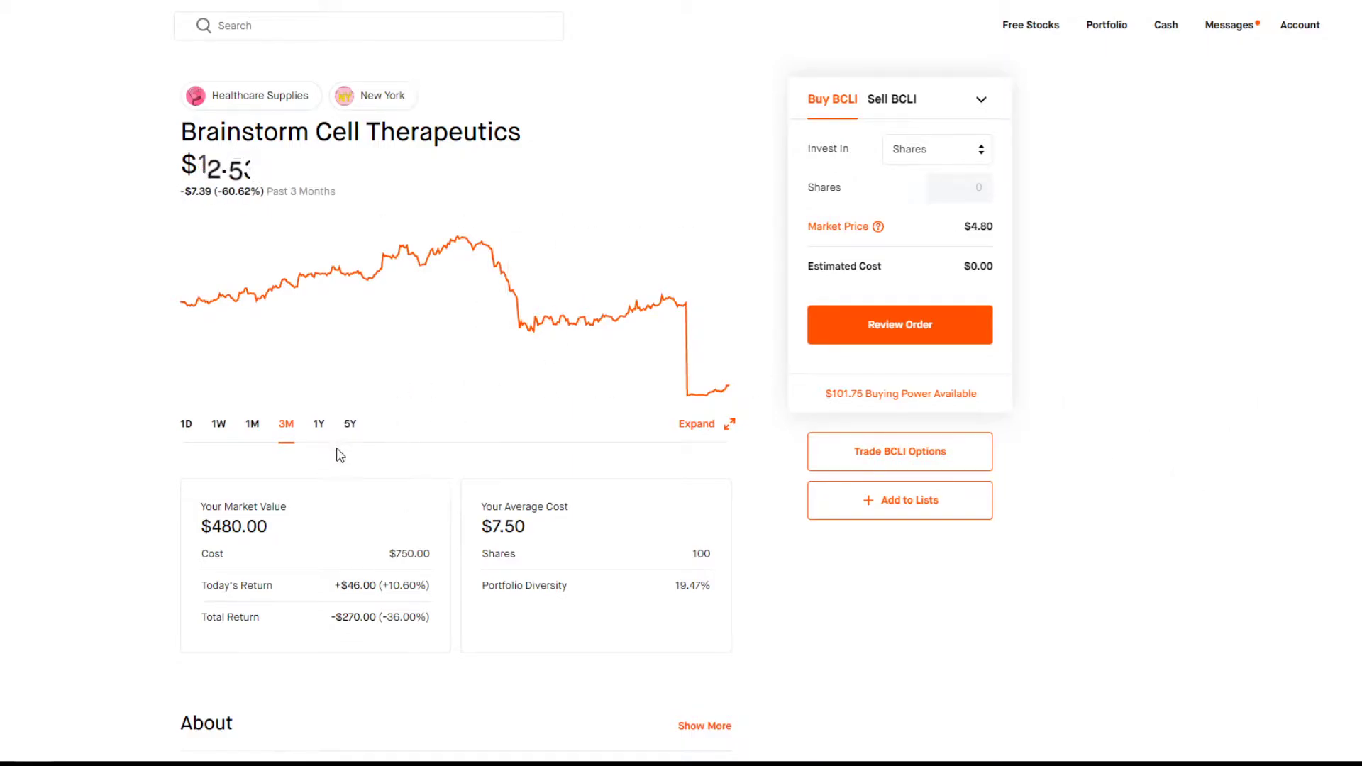
left_click(319, 426)
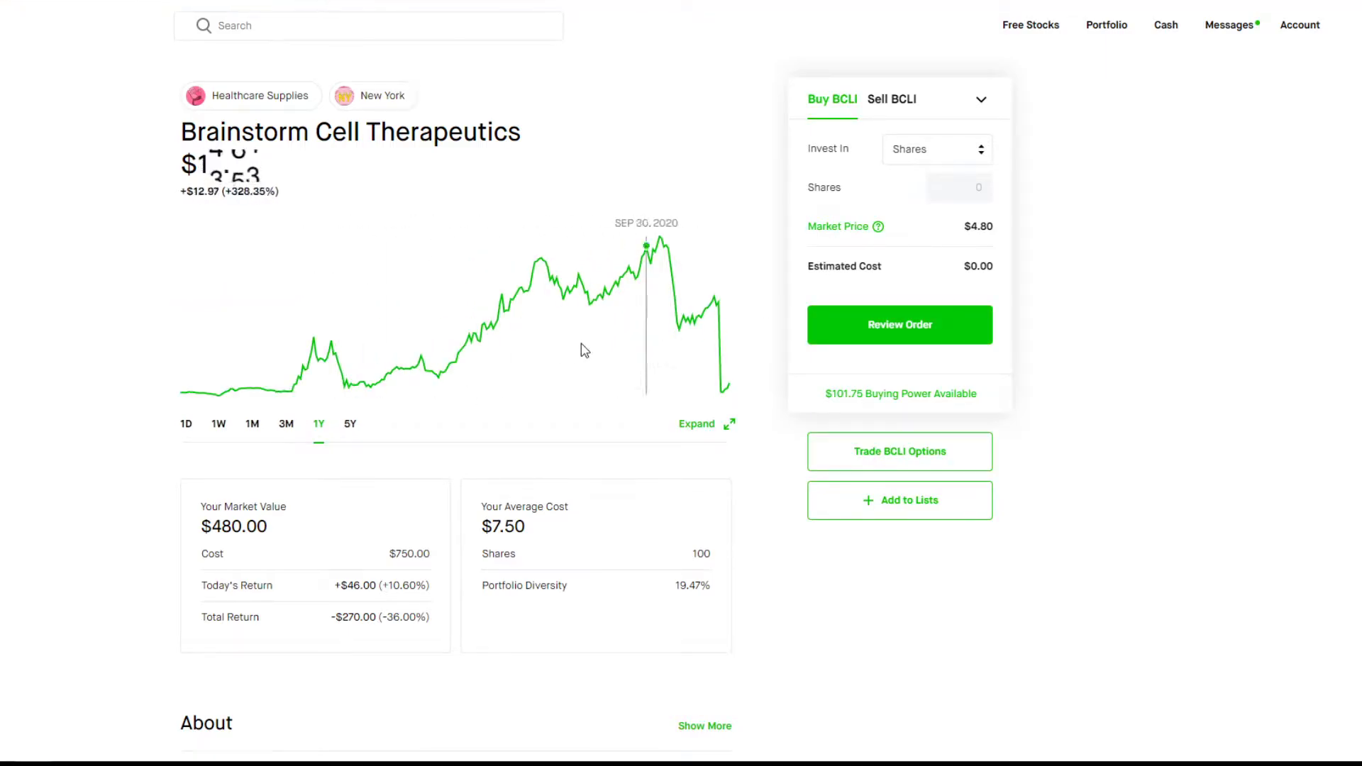
left_click(286, 425)
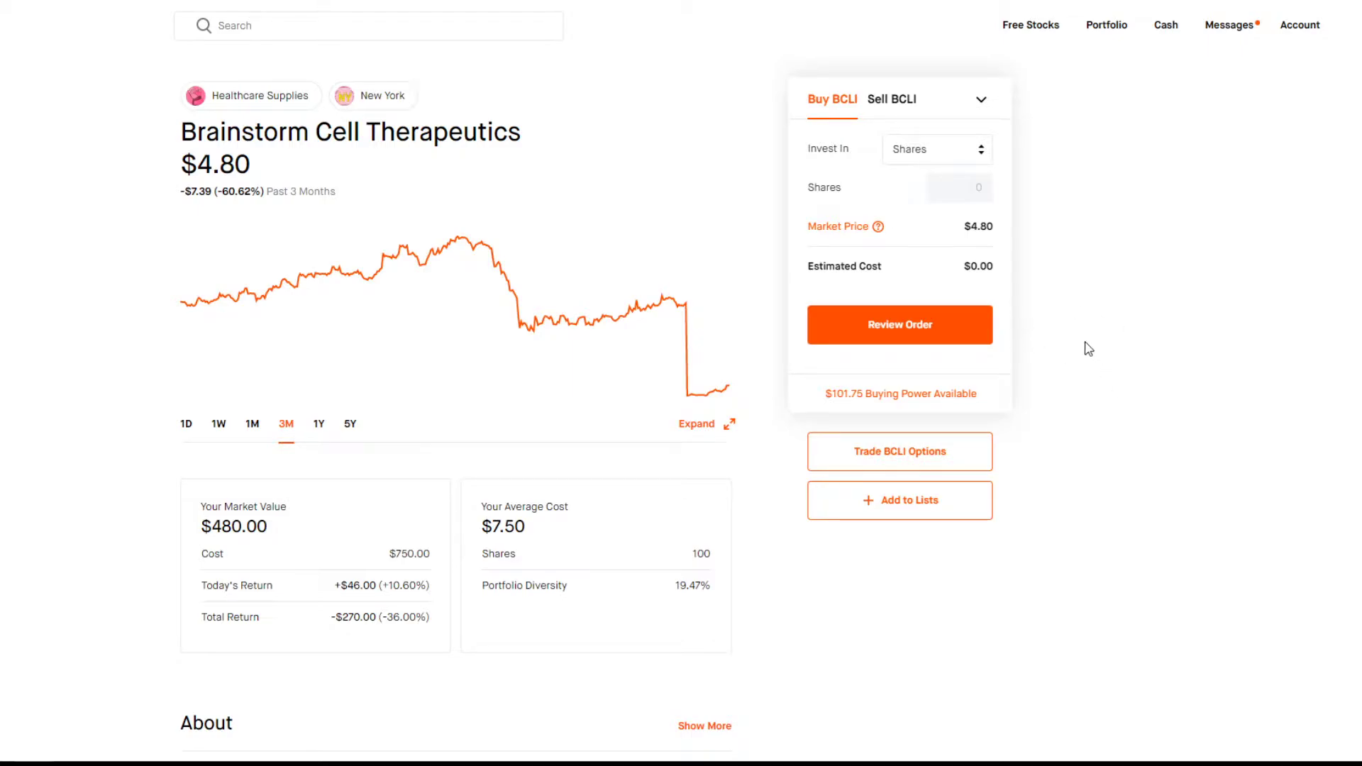
Step: Return the BCLI chart to the past week and select the market value and return figures
left_click(256, 443)
left_click(220, 437)
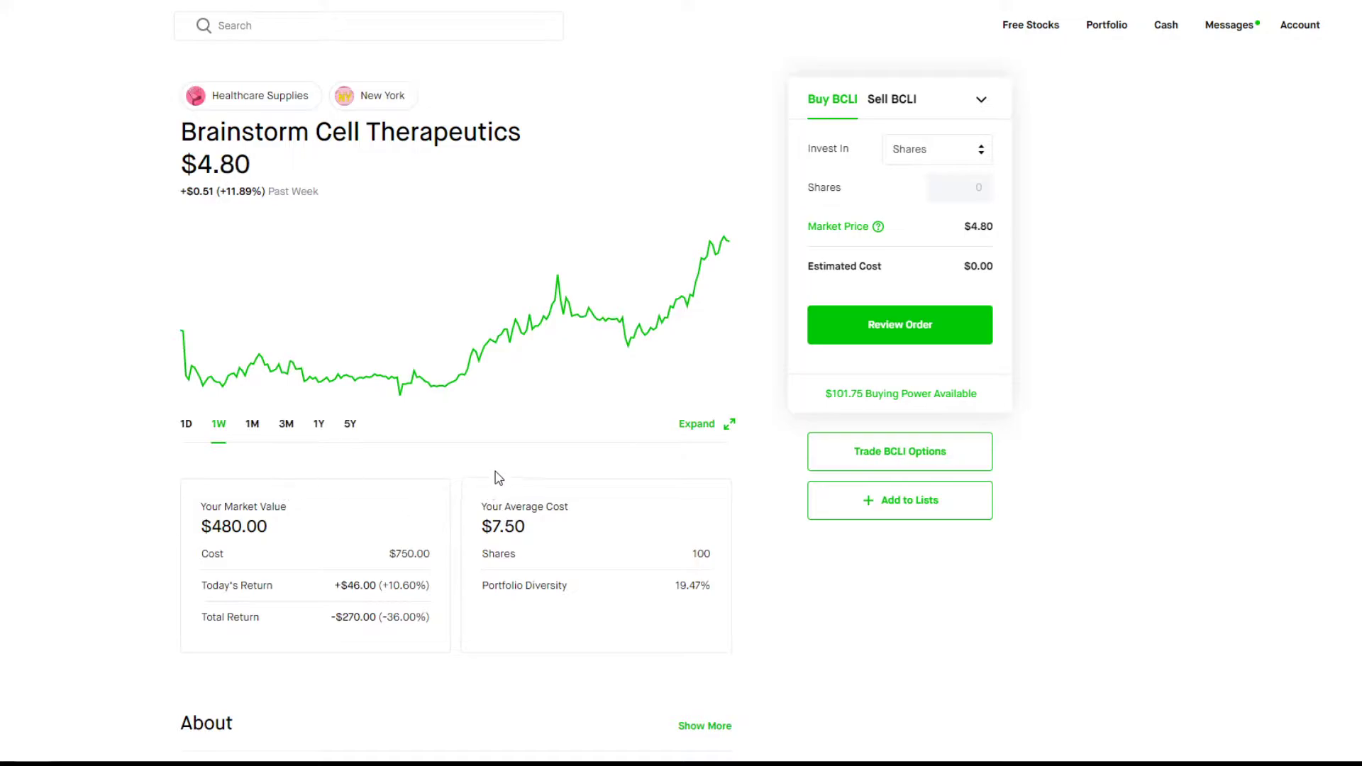
left_click_drag(434, 629, 194, 493)
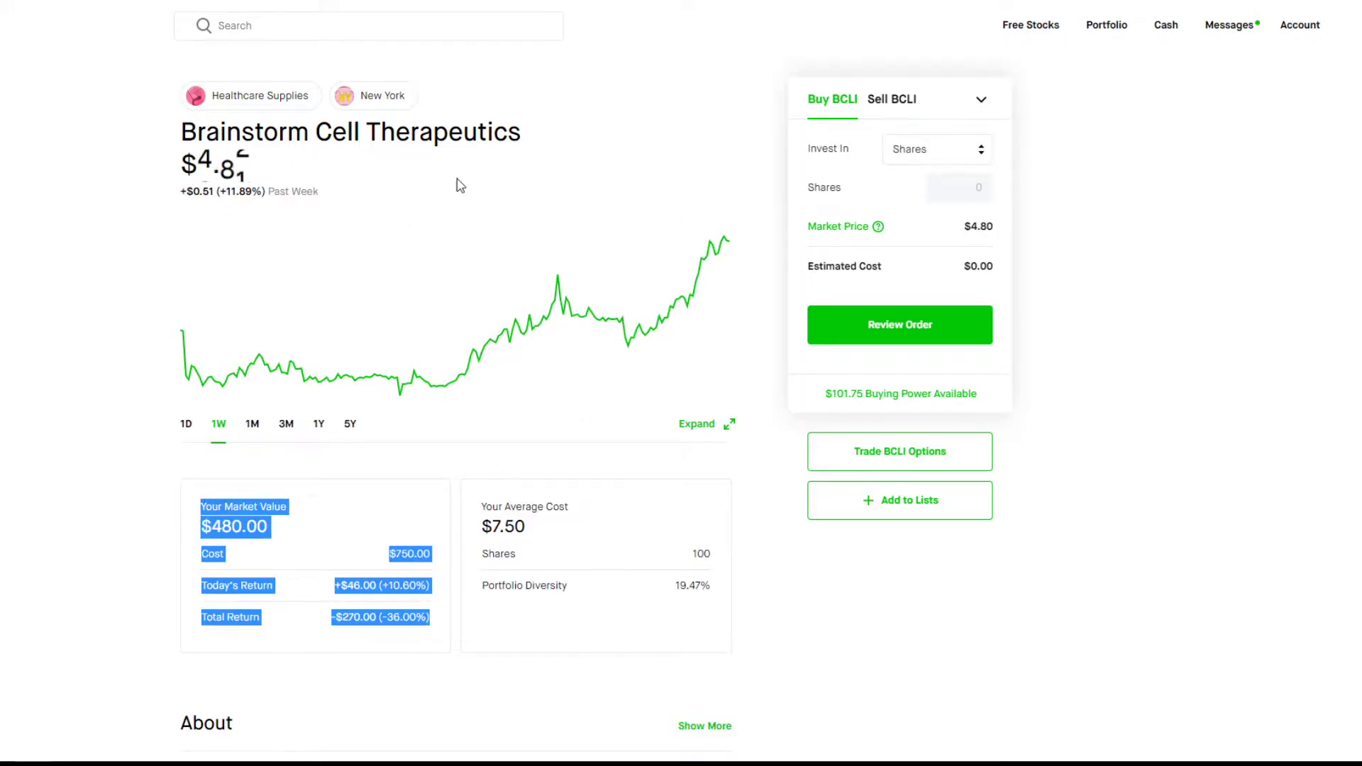
Step: Go back to the portfolio and open the Rocket Companies (RKT) stock page
key("alt+Left")
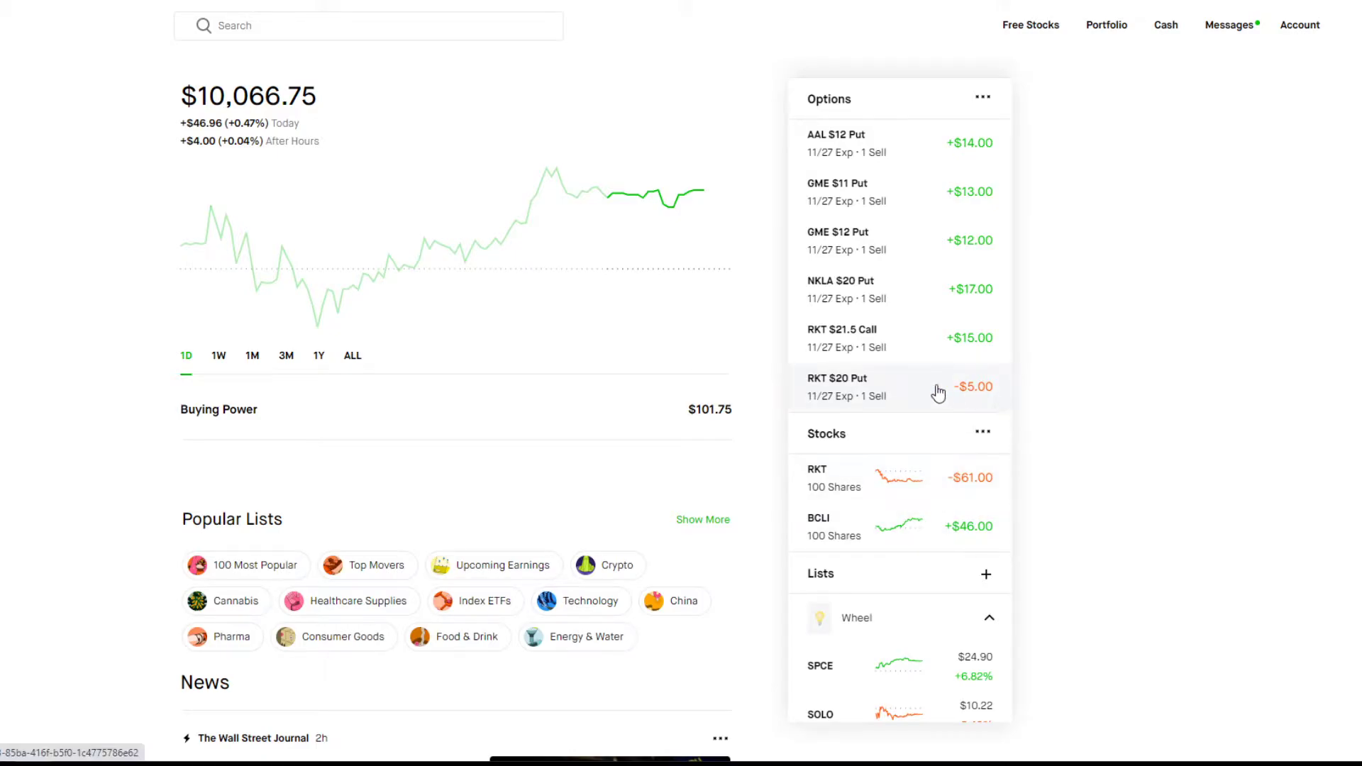
left_click(961, 481)
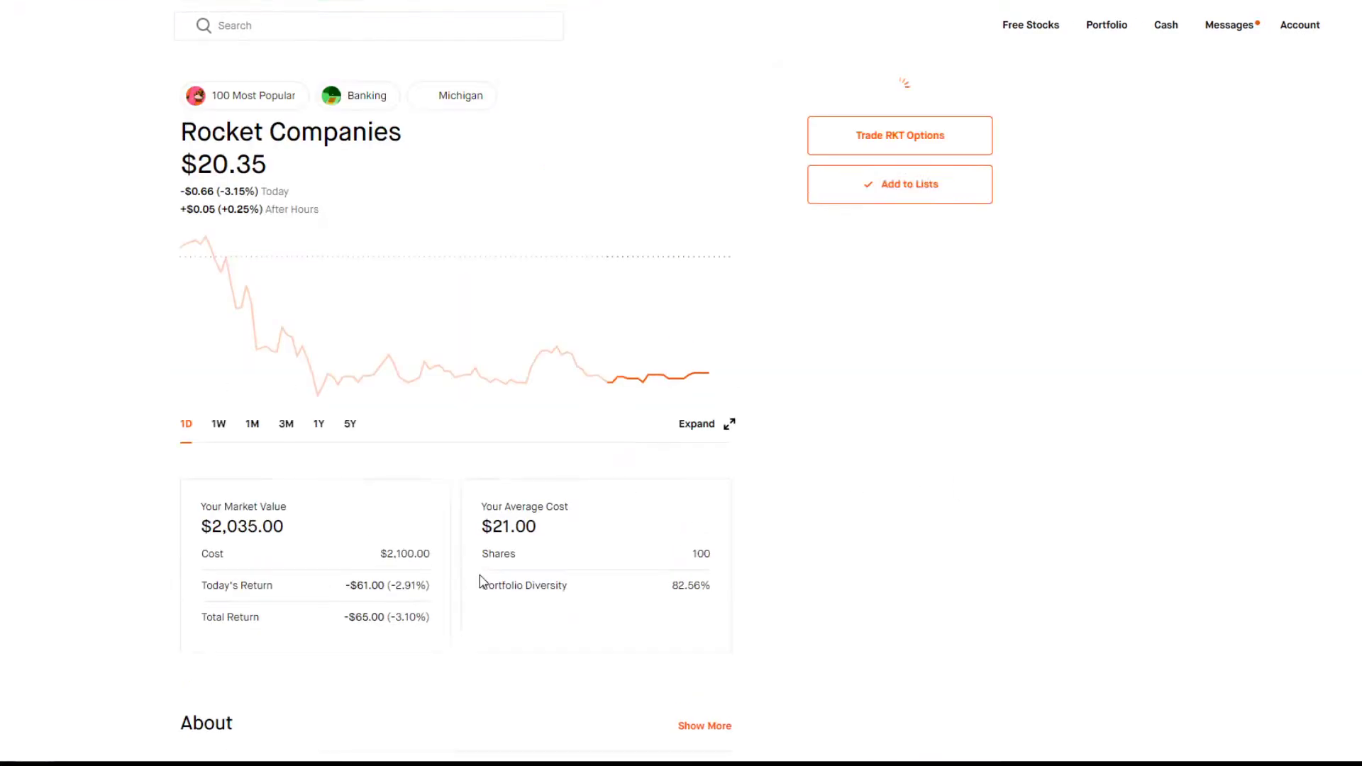
left_click_drag(431, 596, 205, 508)
left_click(380, 546)
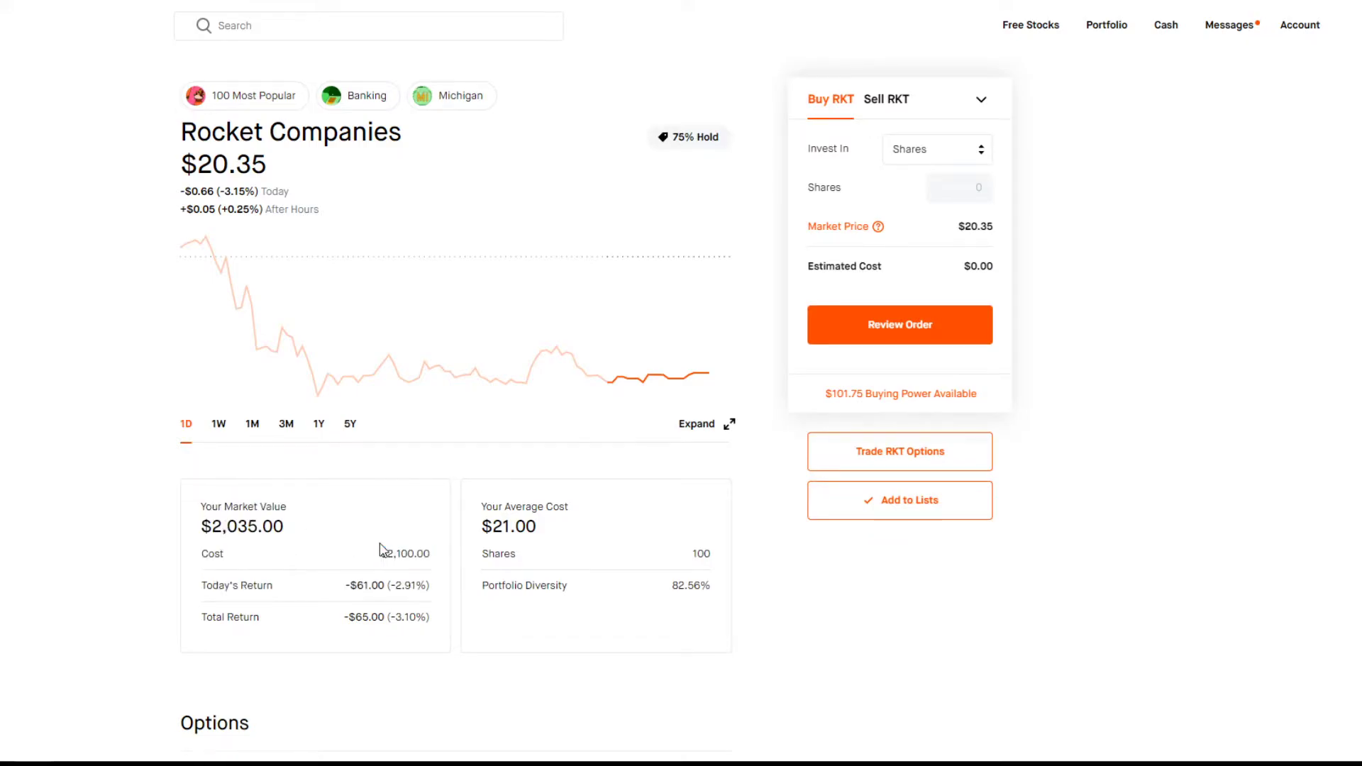
Step: Highlight the RKT position's market value through total return figures
left_click_drag(381, 610, 194, 535)
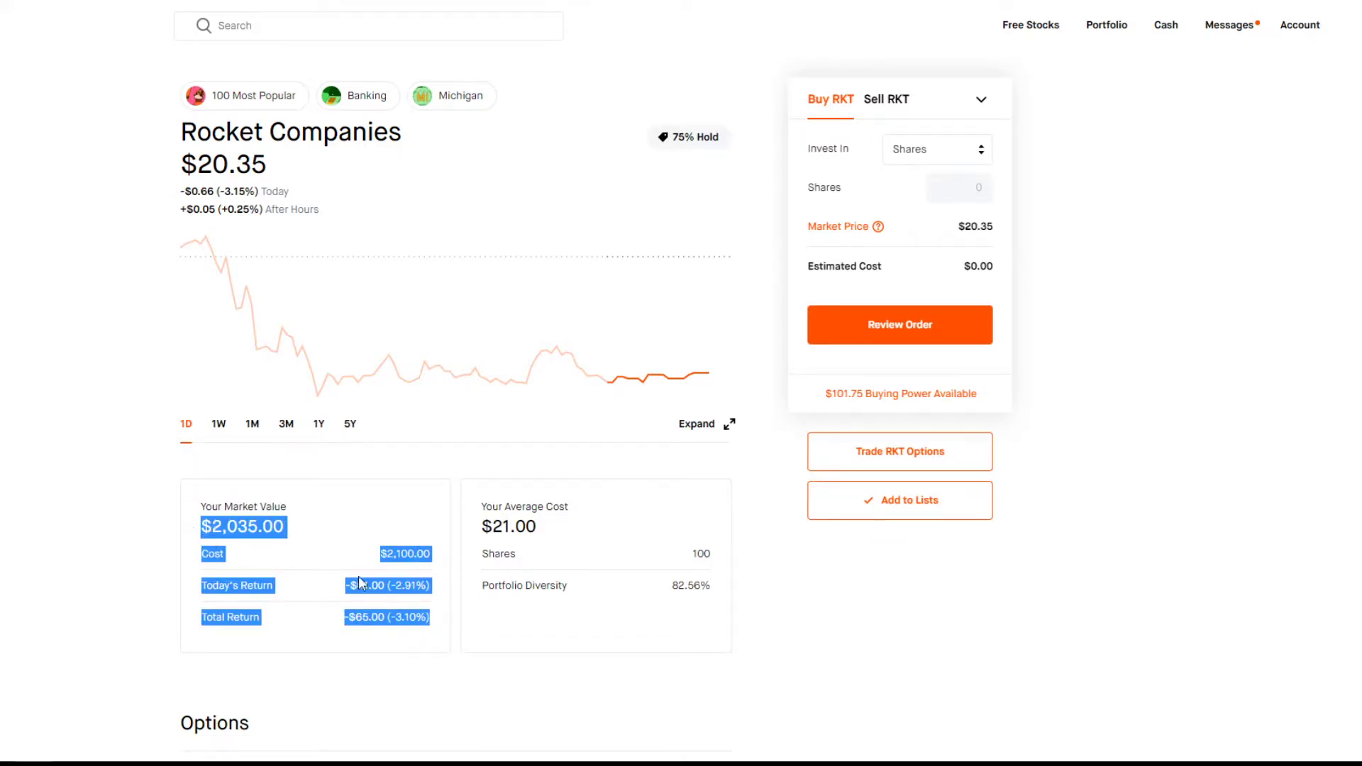
left_click(435, 612)
left_click_drag(435, 617, 199, 500)
left_click(366, 544)
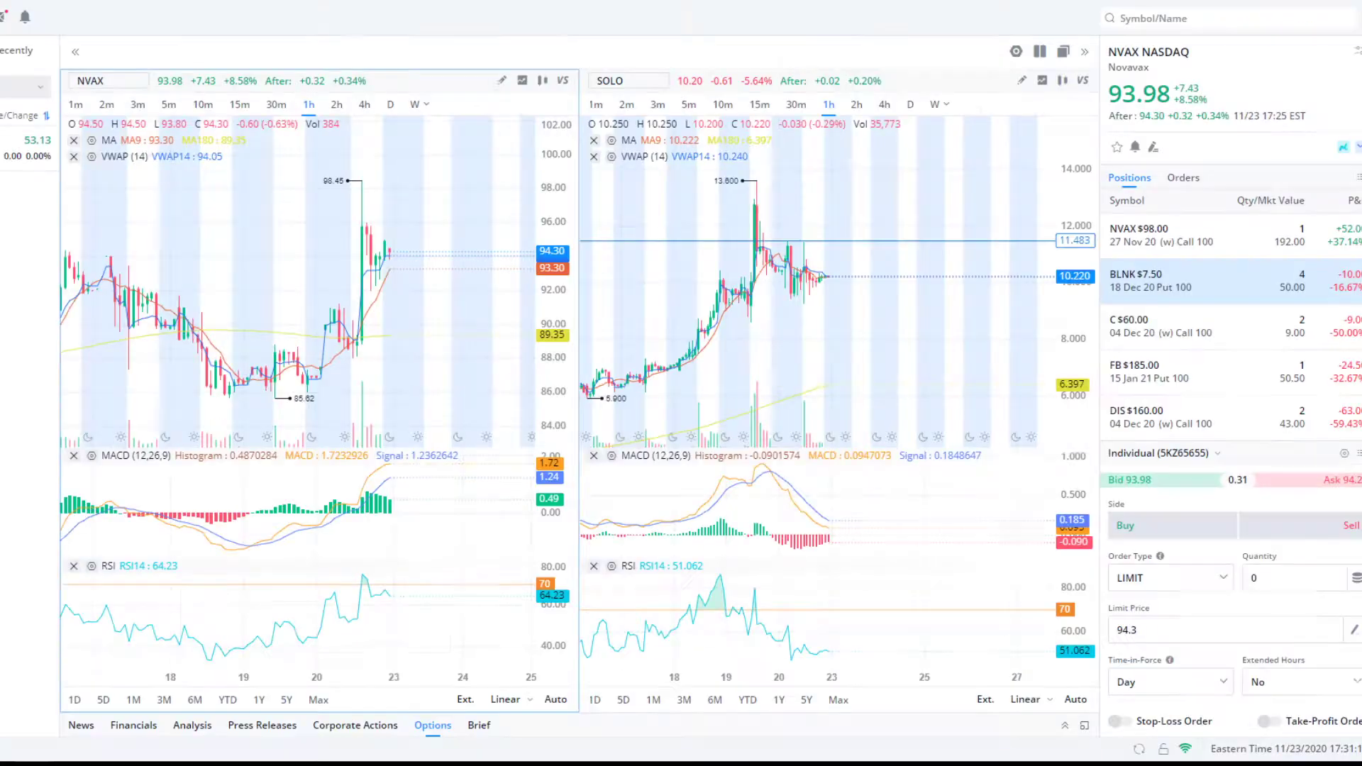
Step: Load RKT into the left Webull chart, study daily candles and the lower channel trendline, then return to hourly
left_click(130, 80)
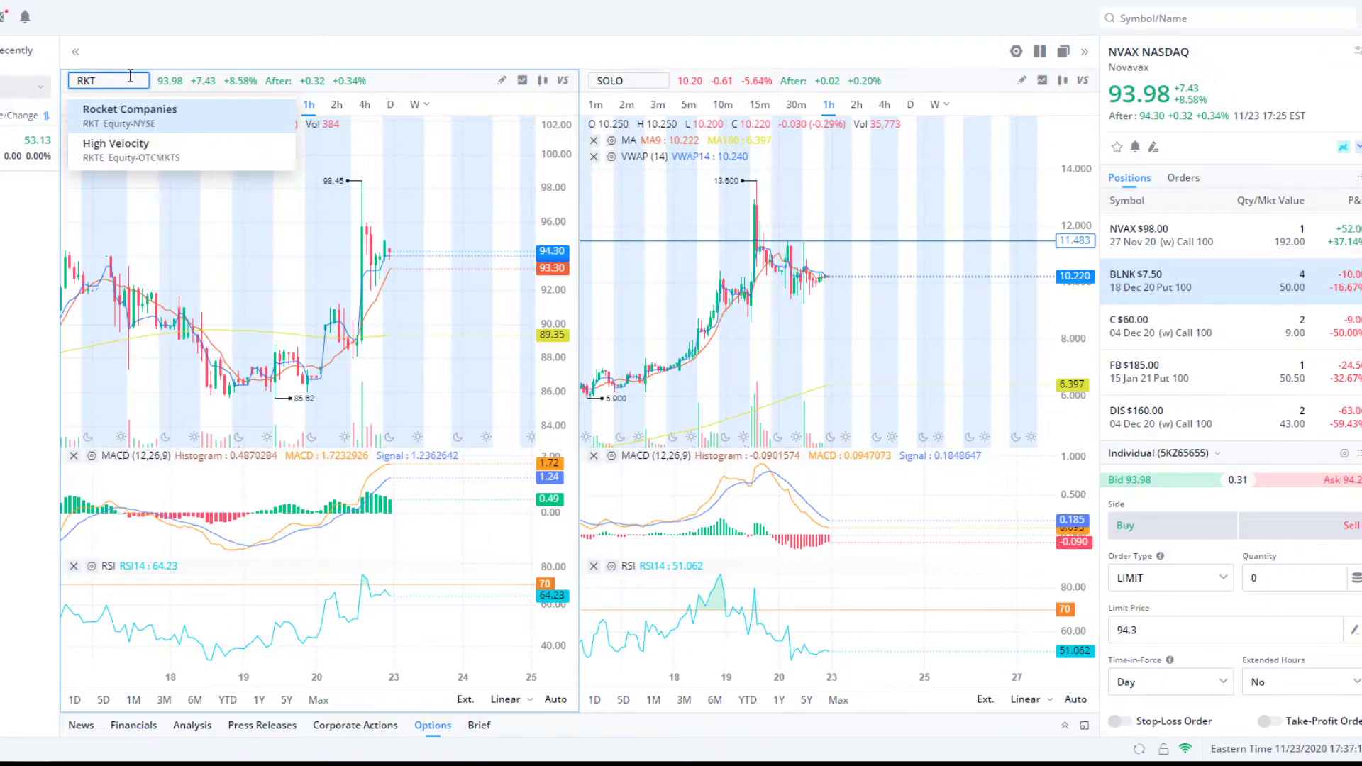
key("Return")
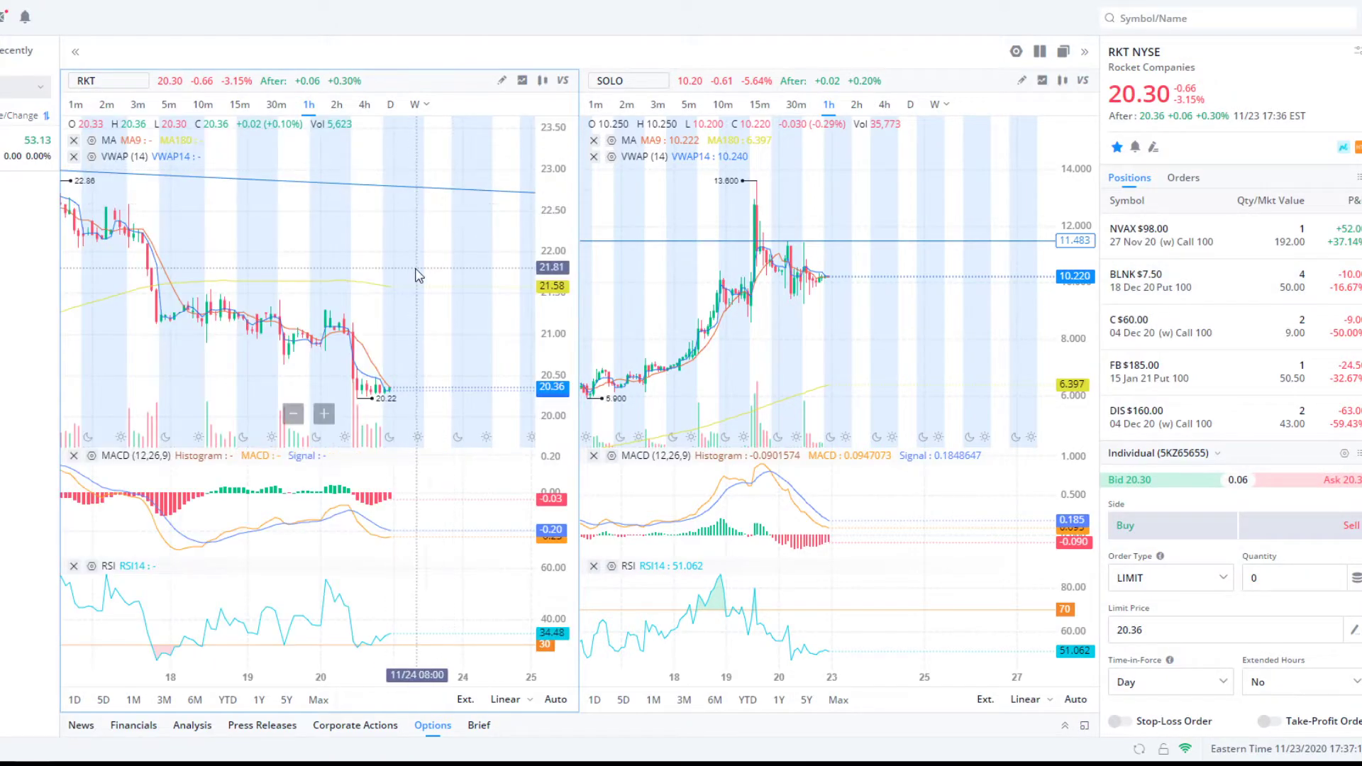
scroll(447, 274, "down", 2)
scroll(484, 283, "down", 2)
scroll(475, 305, "down", 2)
scroll(475, 305, "down", 2)
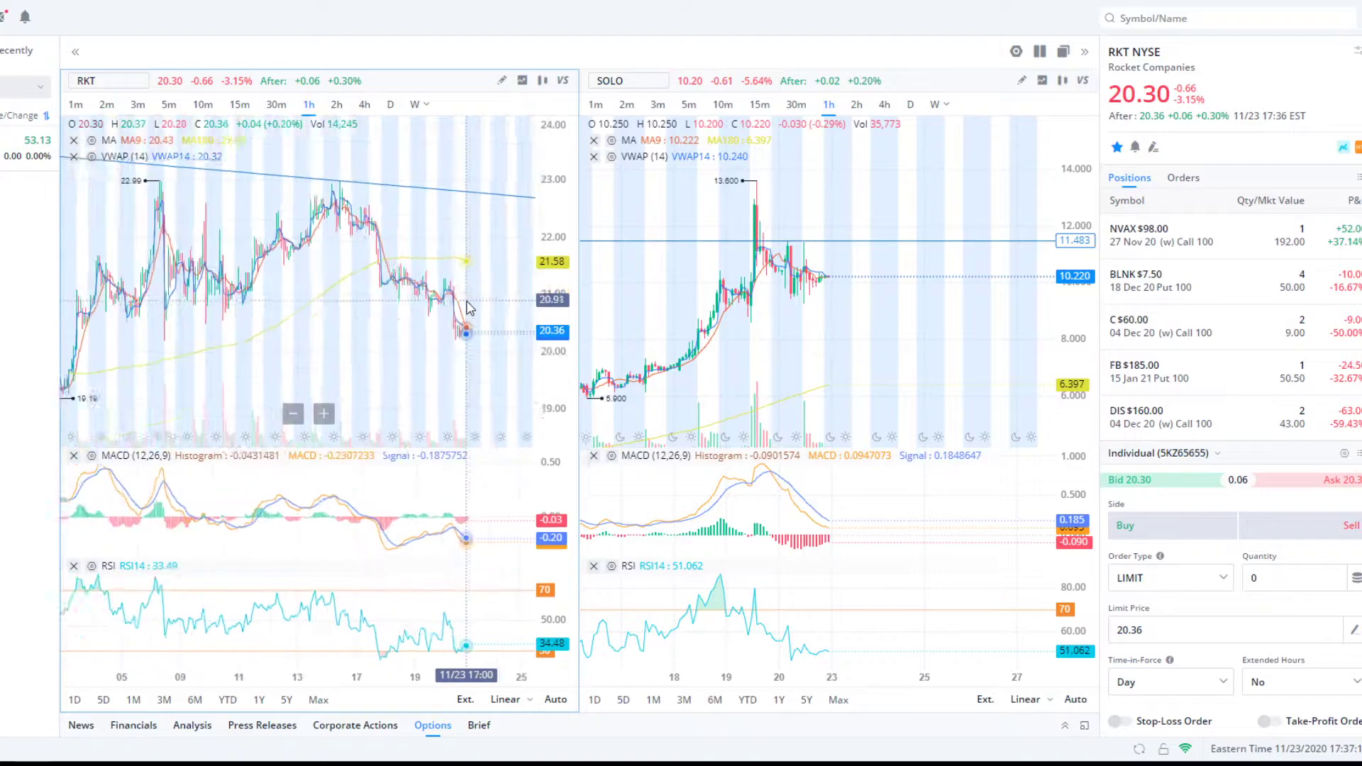
scroll(475, 306, "down", 2)
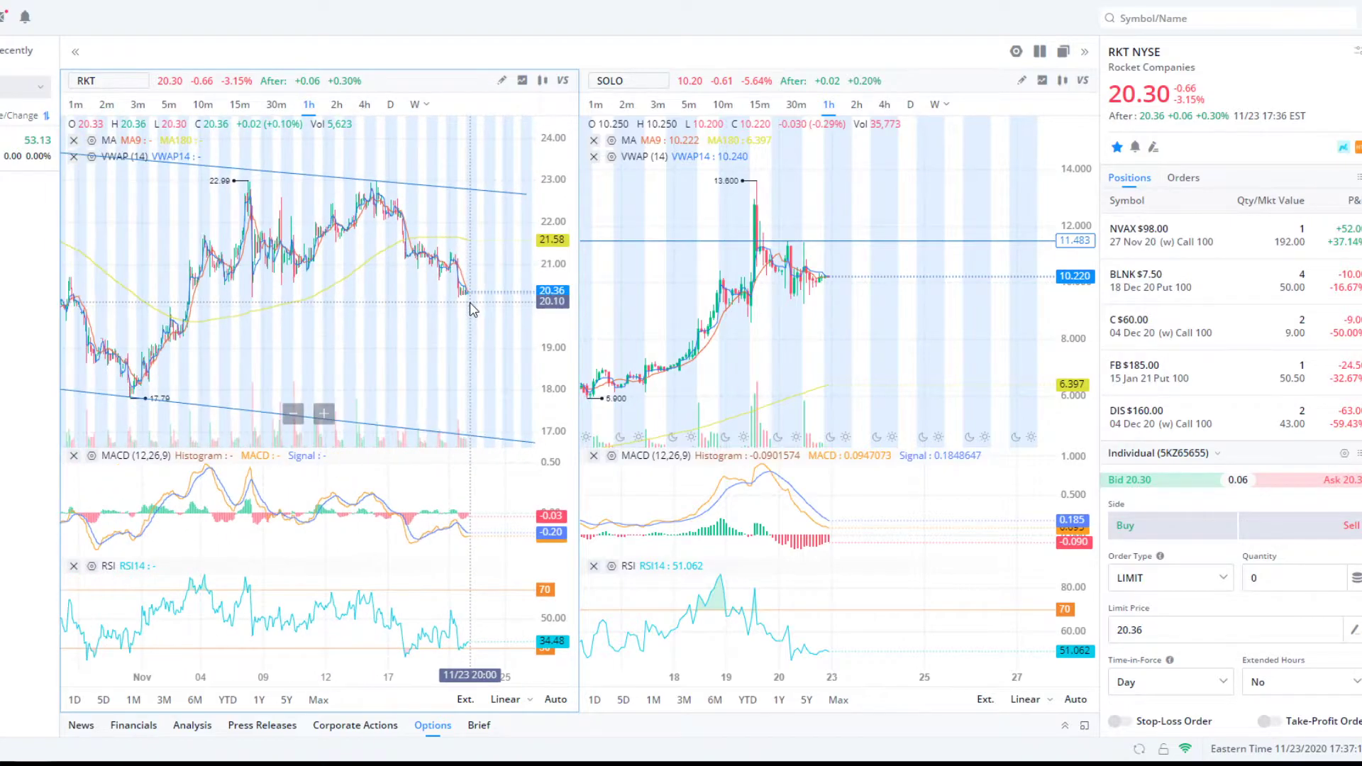
left_click(390, 104)
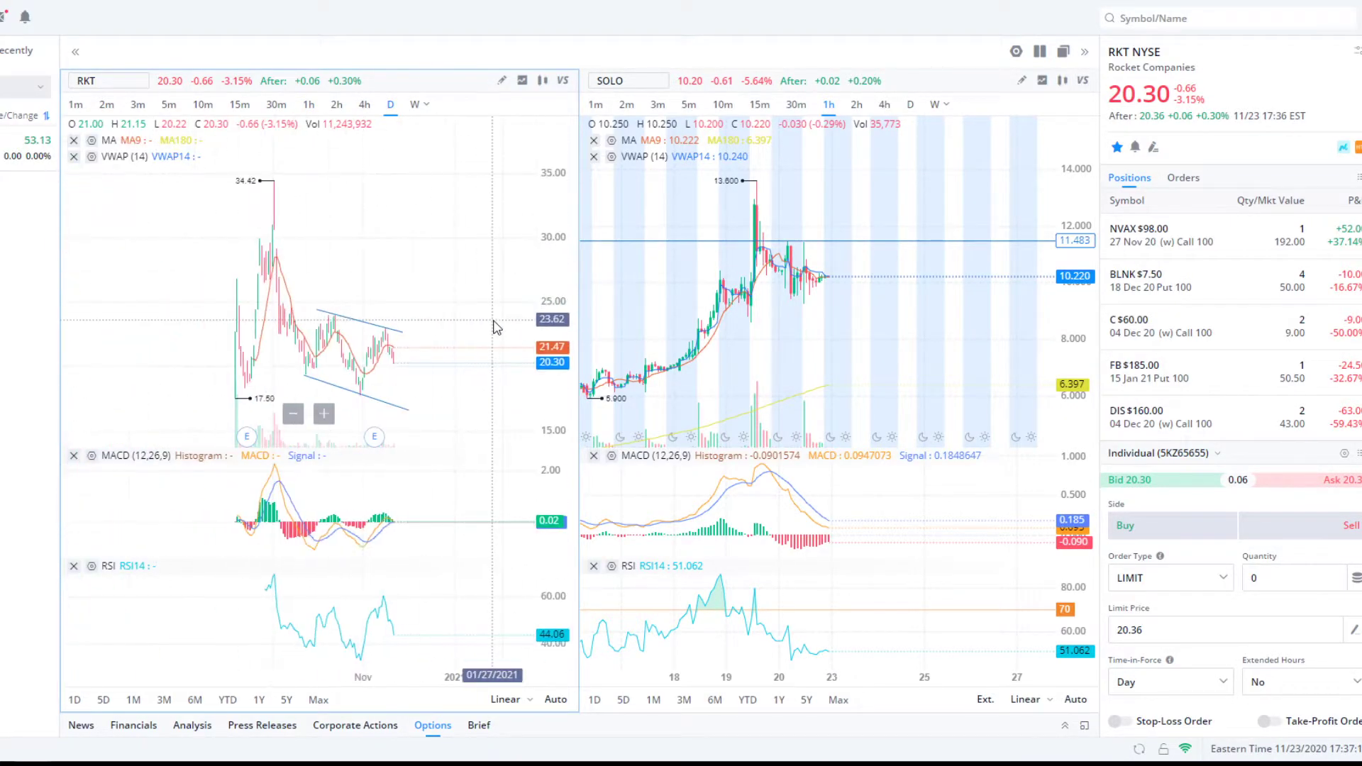
scroll(484, 332, "up", 2)
scroll(450, 357, "up", 2)
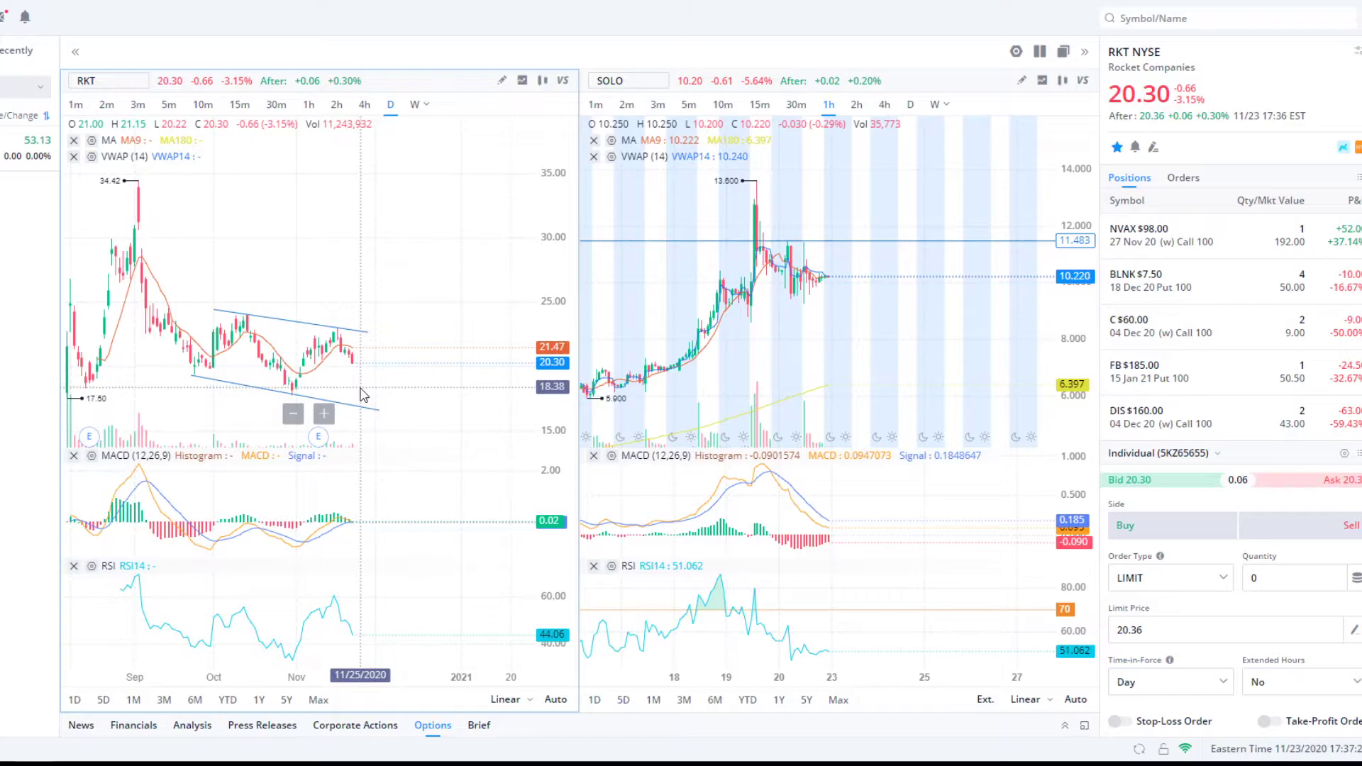
scroll(368, 392, "down", 1)
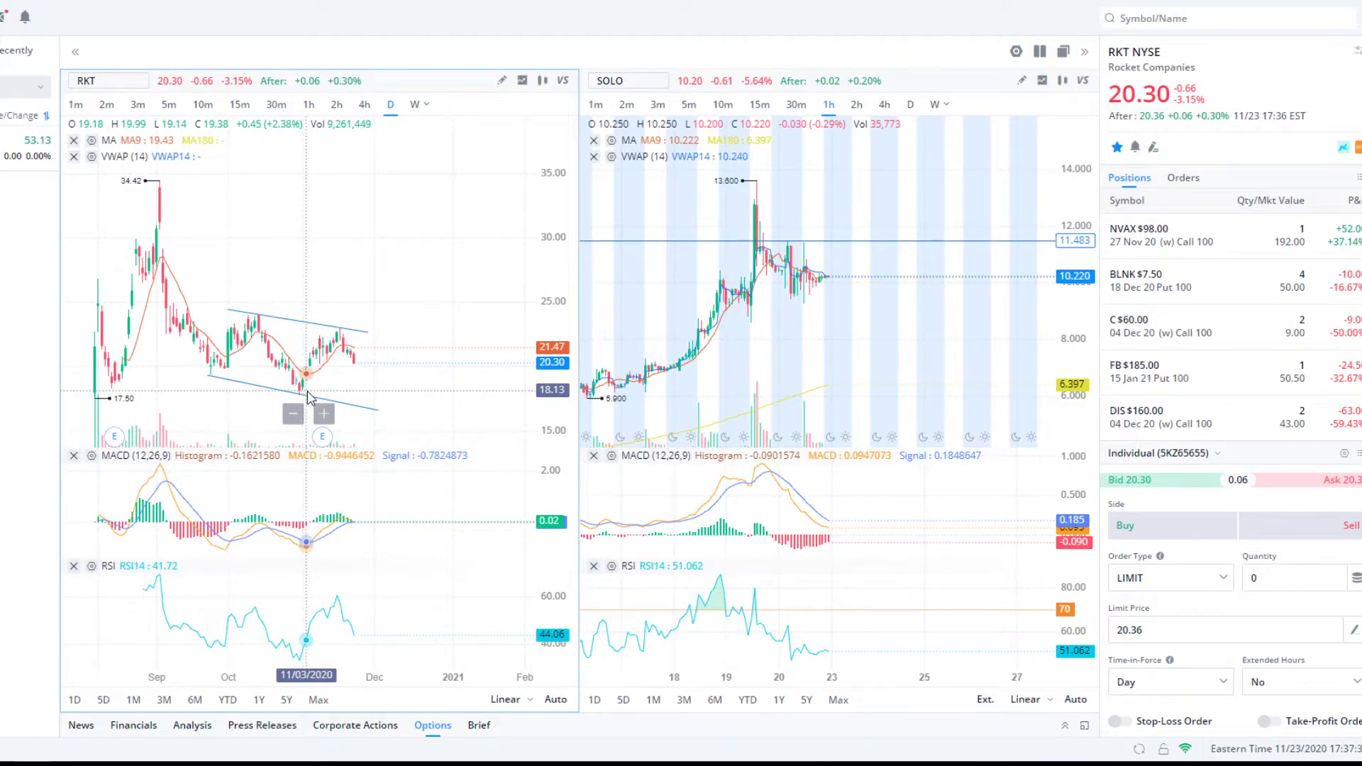
left_click(375, 411)
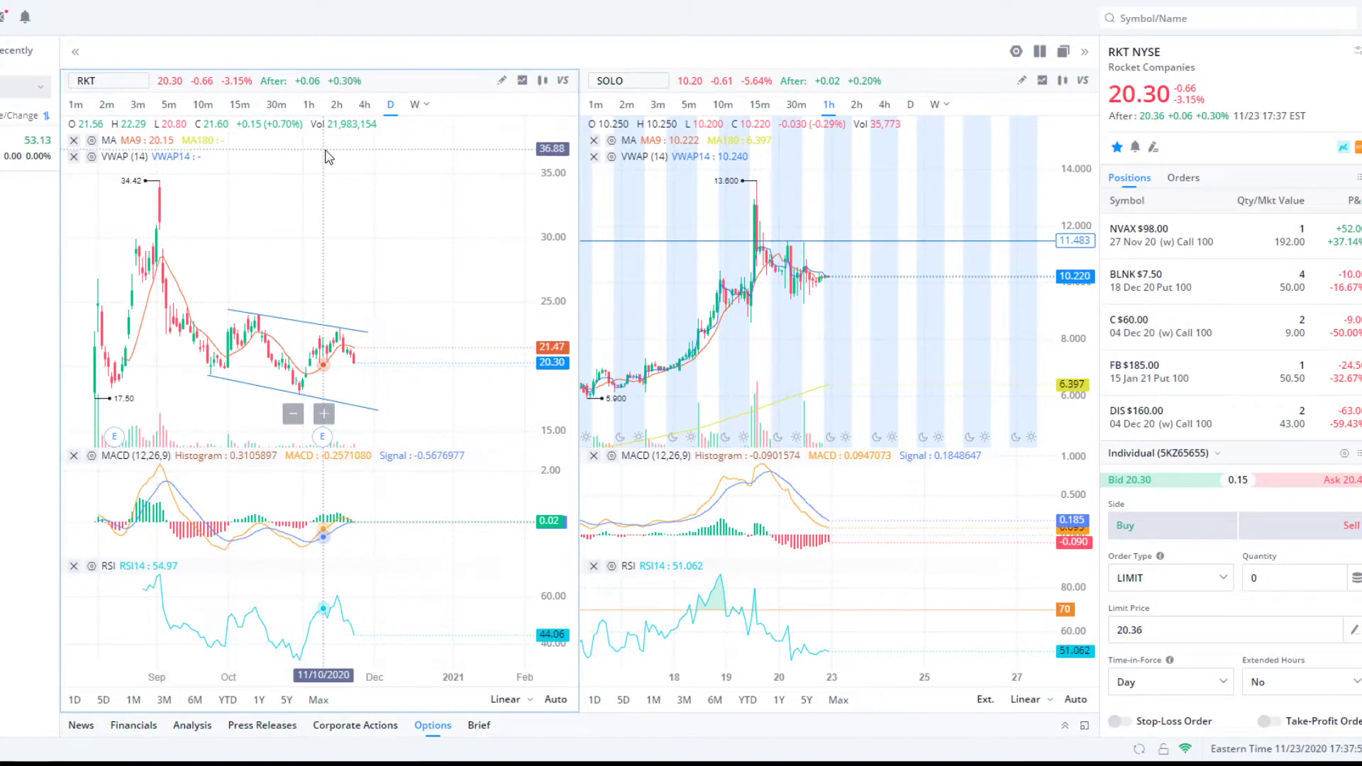
left_click(308, 104)
scroll(437, 292, "up", 2)
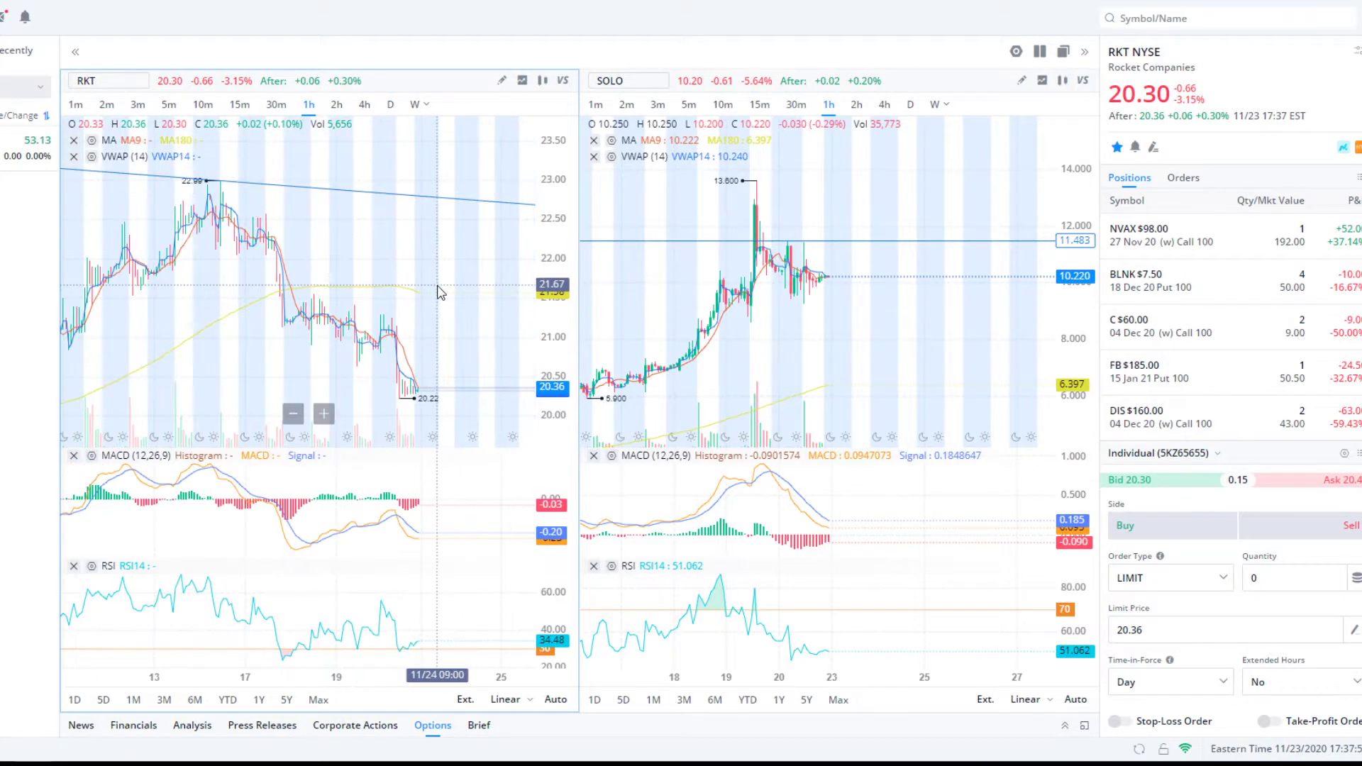
scroll(438, 291, "up", 2)
scroll(439, 291, "up", 2)
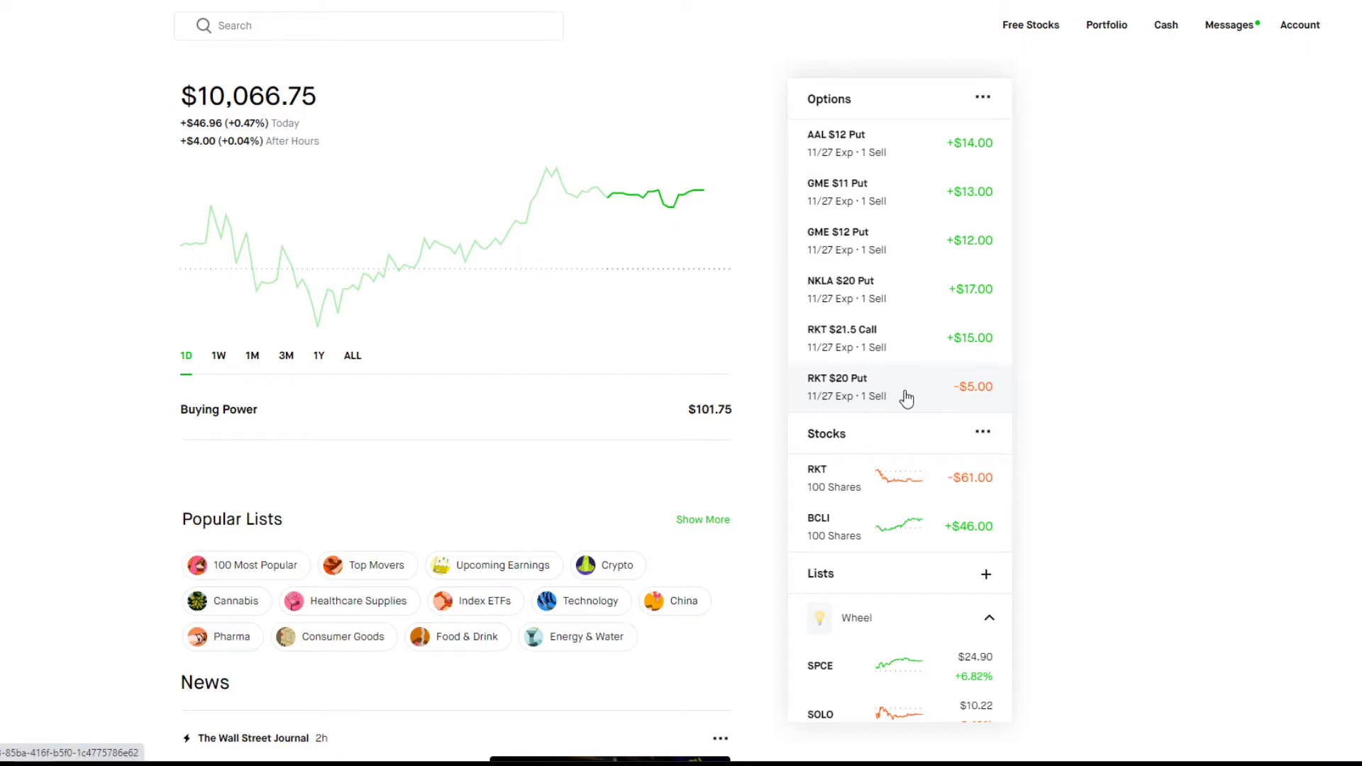
Step: Open the RKT stock page, read the position figures and return to the portfolio overview
left_click(937, 475)
left_click_drag(748, 641, 667, 564)
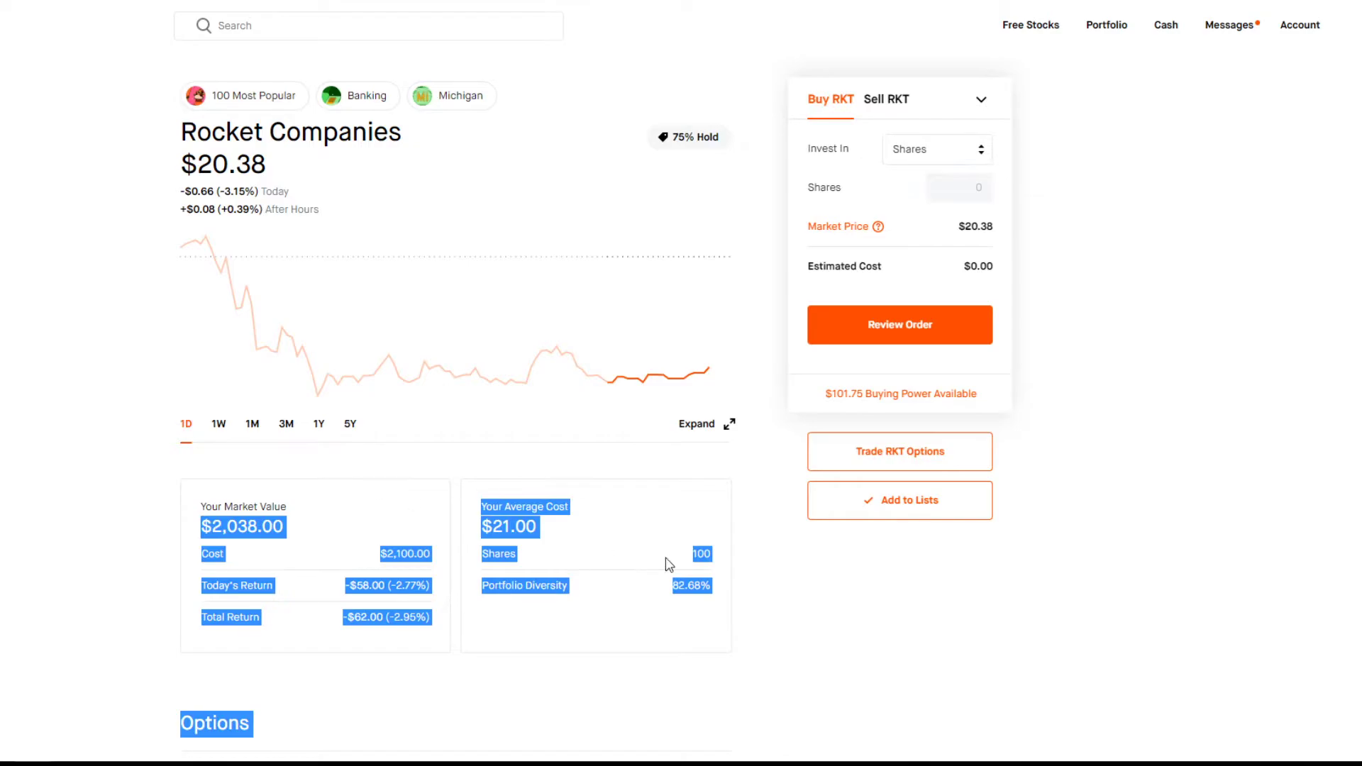
left_click(668, 564)
scroll(512, 521, "down", 2)
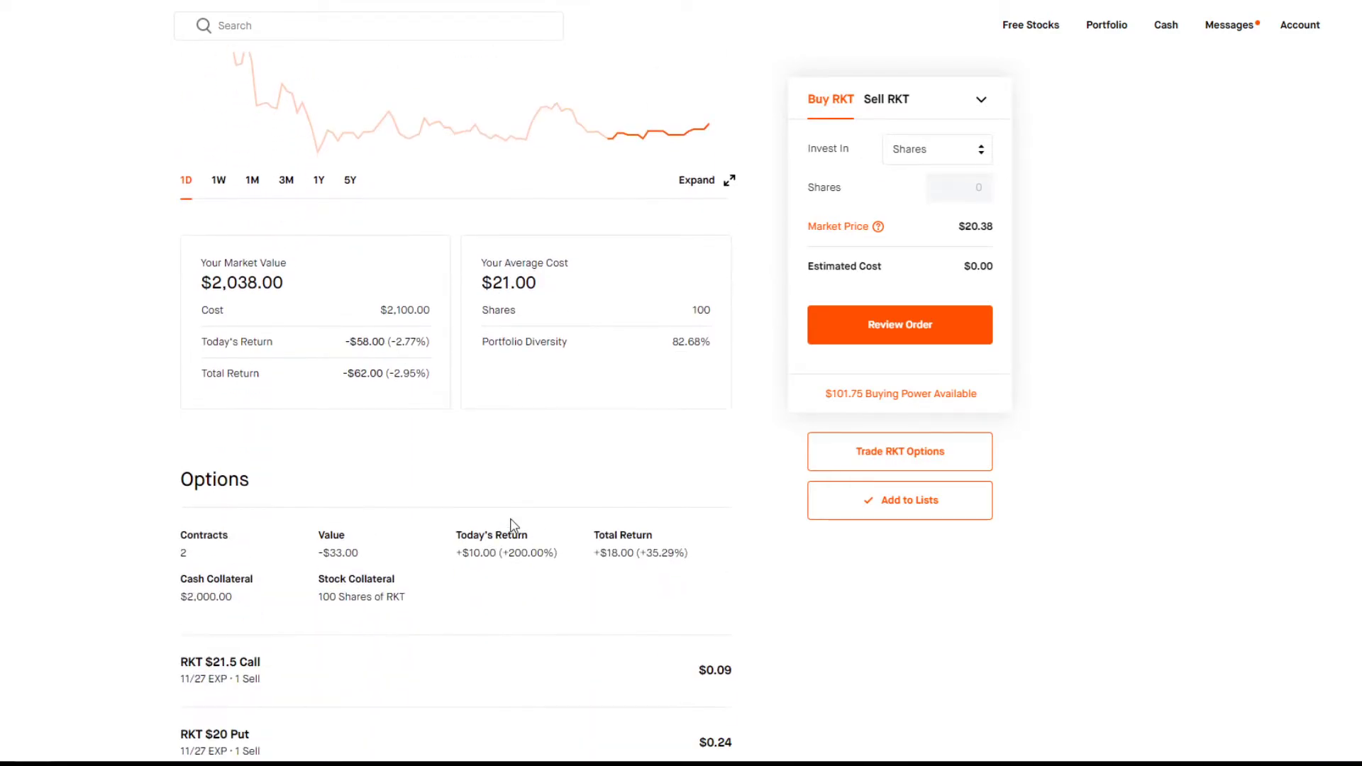
scroll(510, 522, "down", 4)
scroll(66, 245, "up", 5)
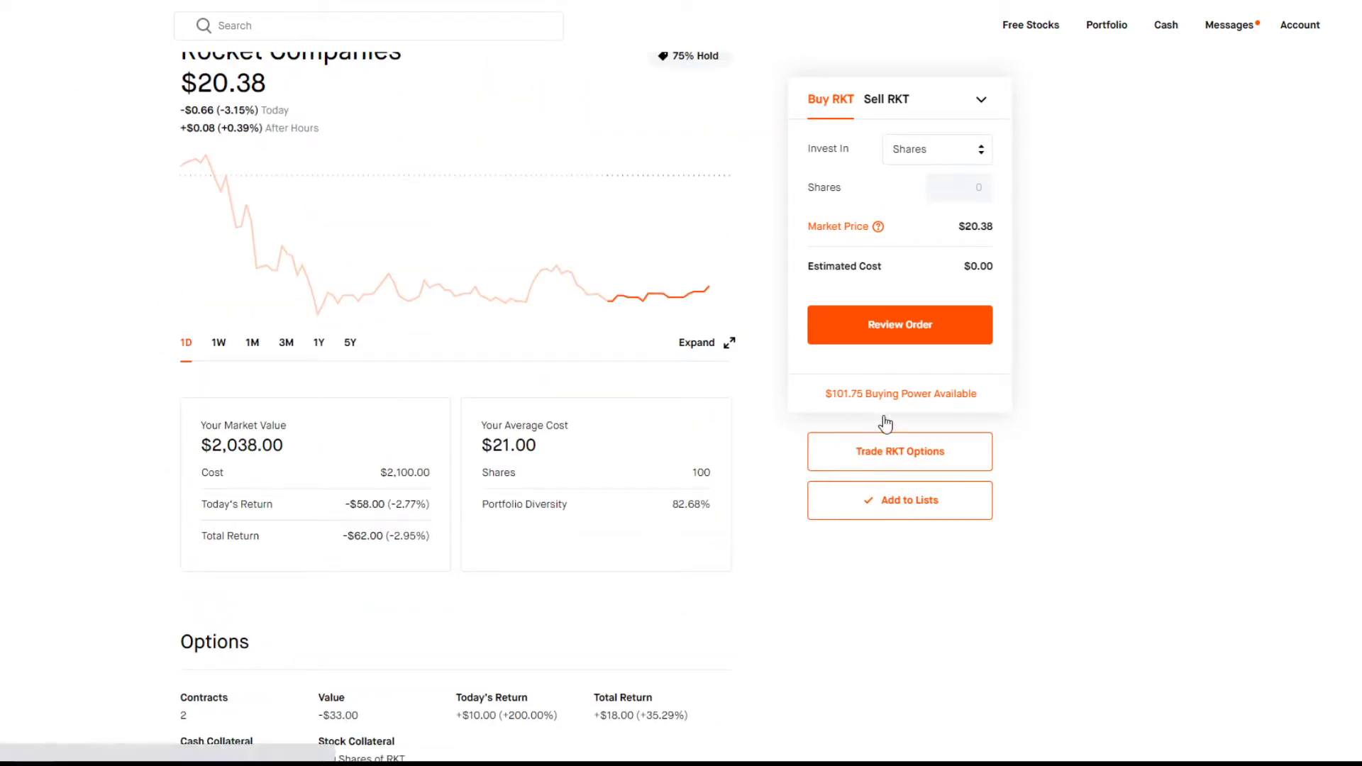
key("alt+Left")
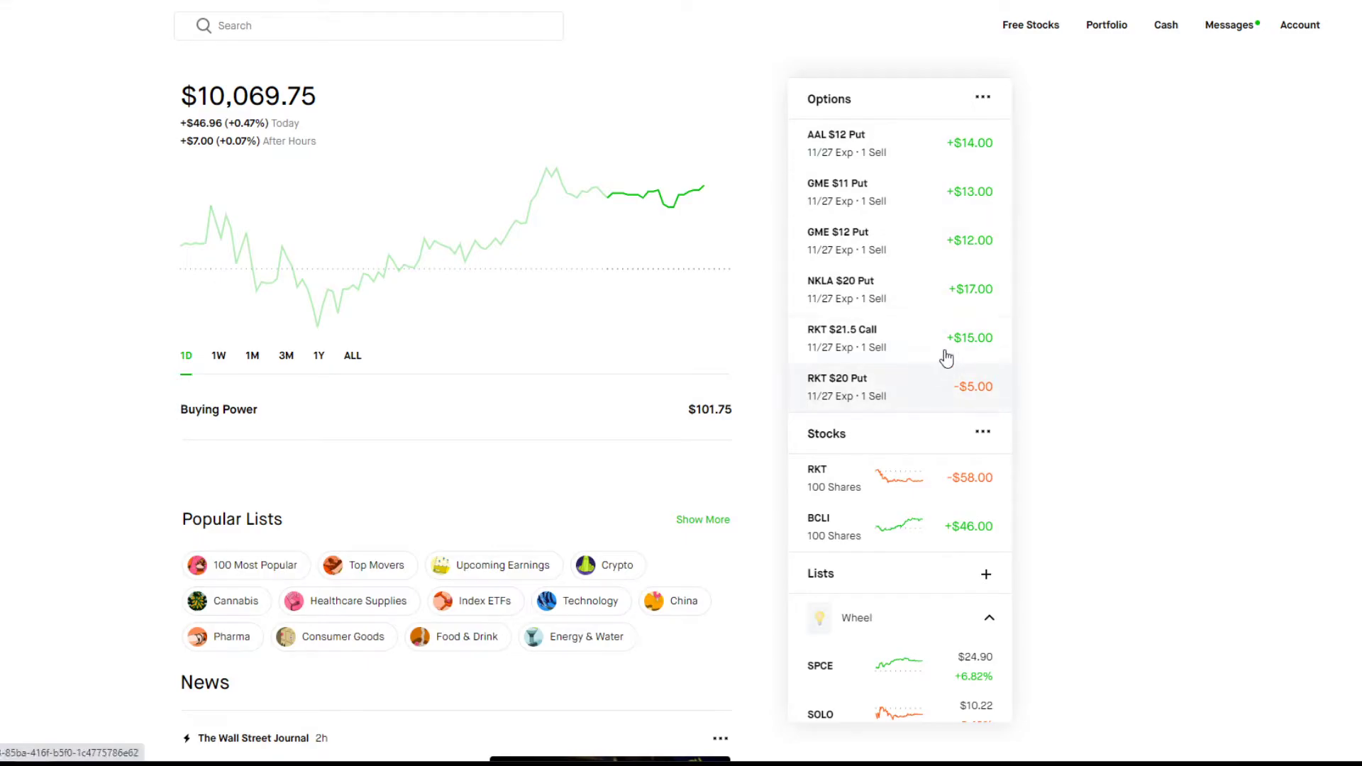
Step: Review the RKT $21.5 Call's return figures and check the current date before going back
left_click(909, 342)
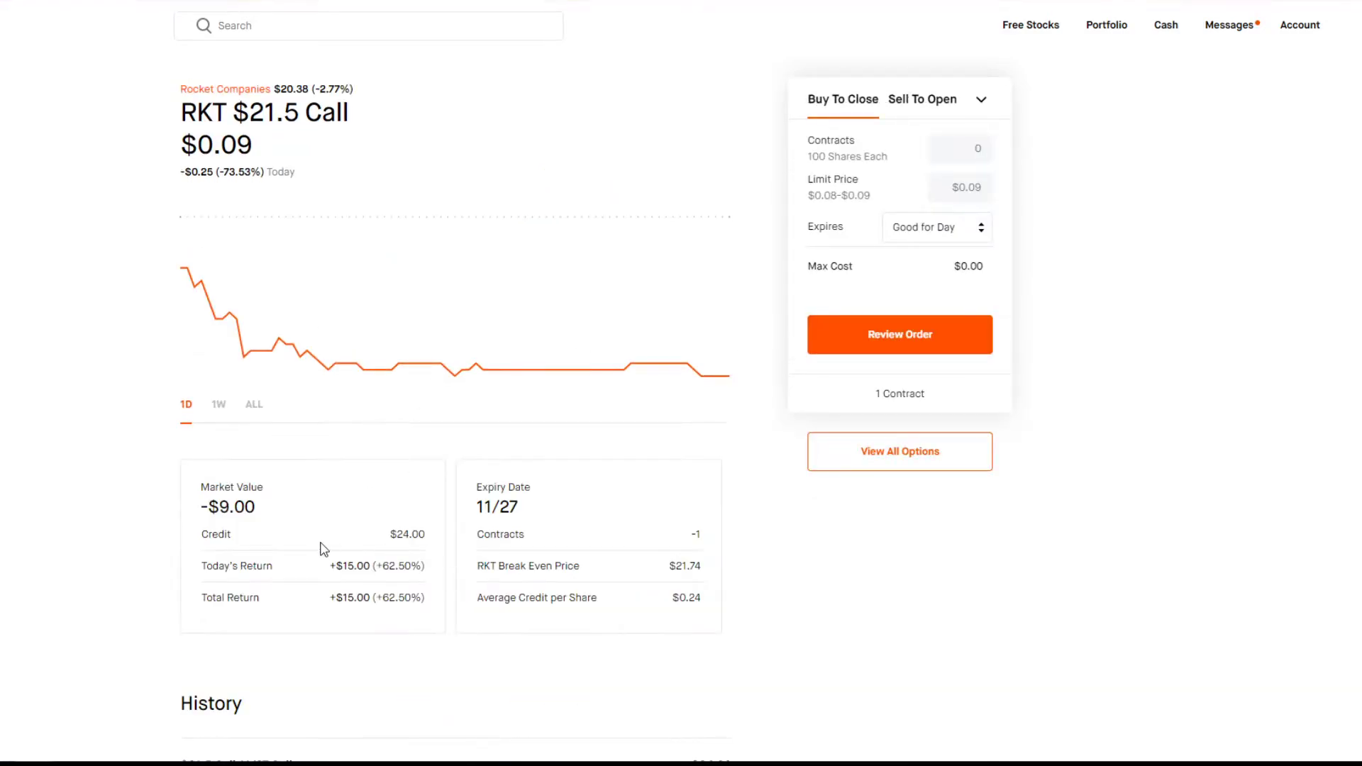
left_click_drag(256, 508, 168, 468)
left_click(497, 534)
key("super+alt+d")
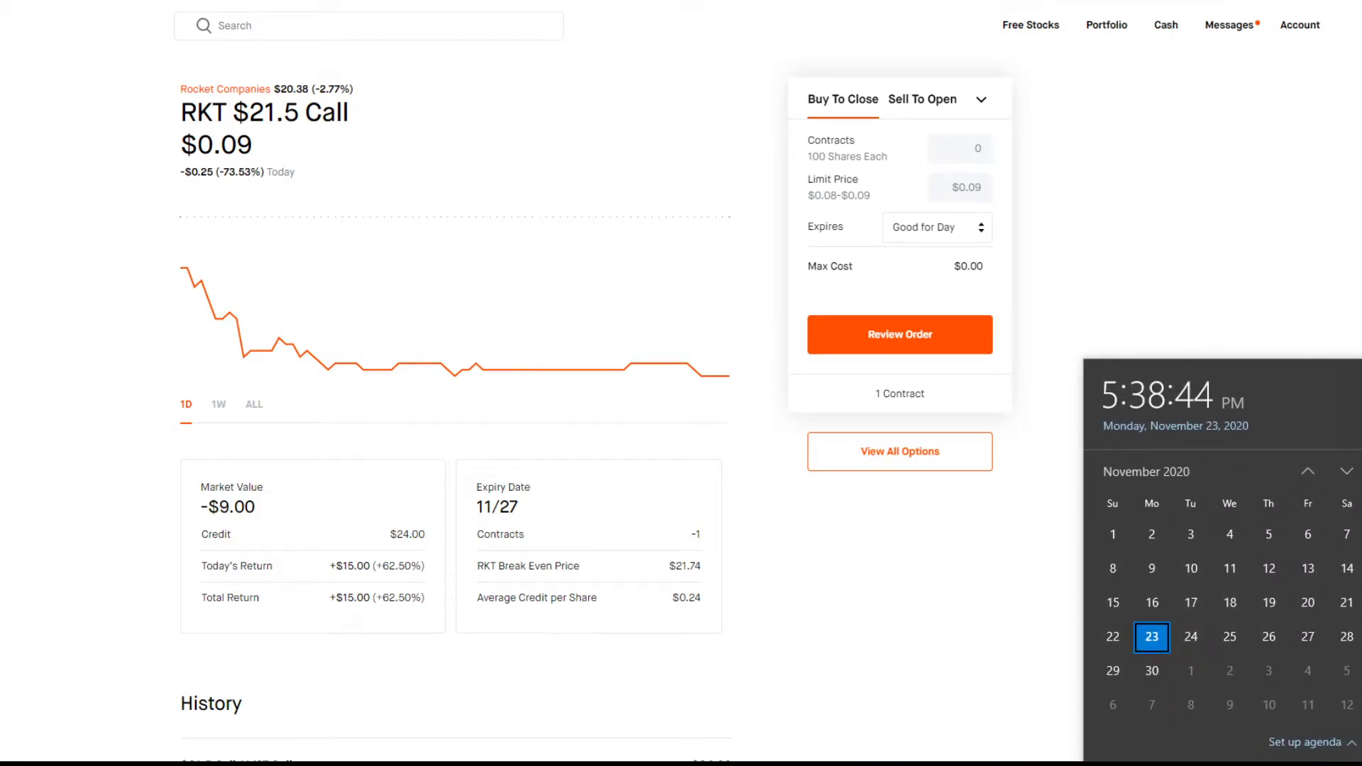
key("Escape")
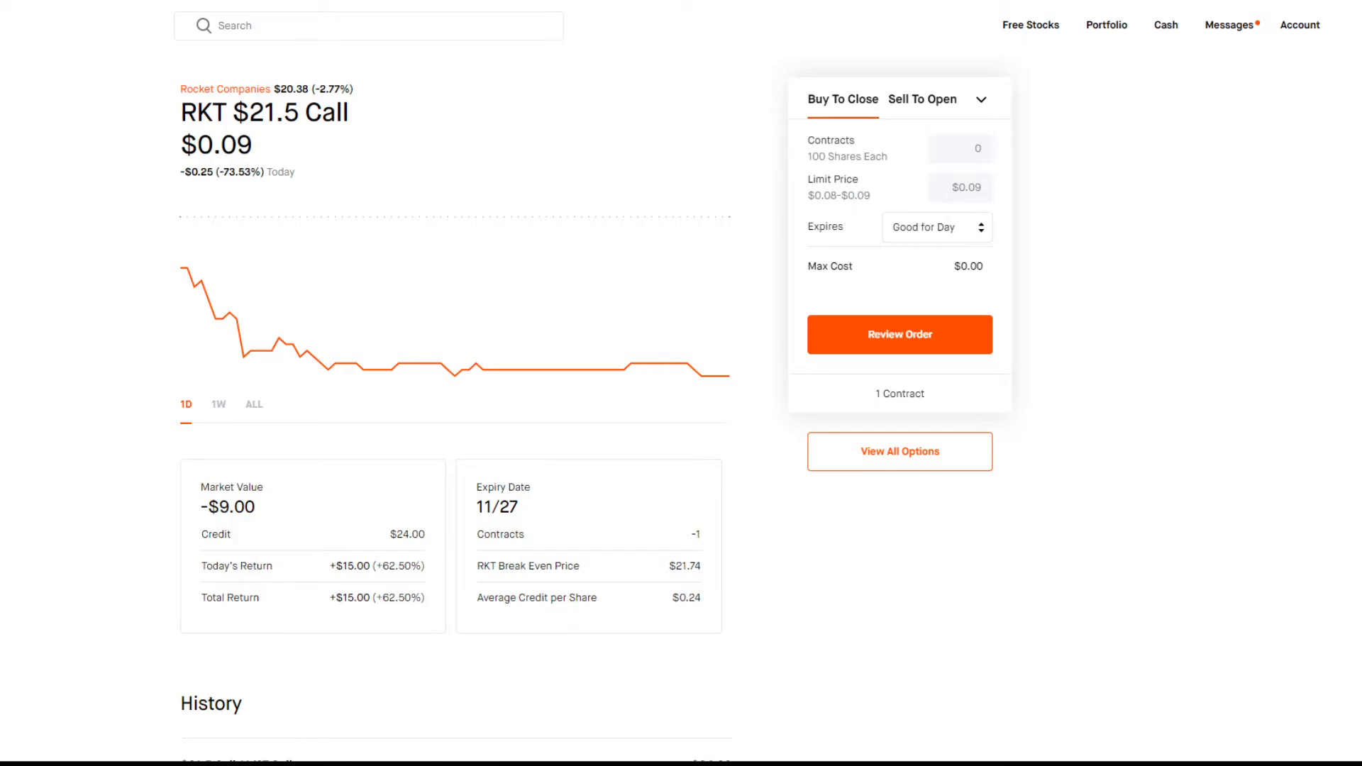
key("alt+Left")
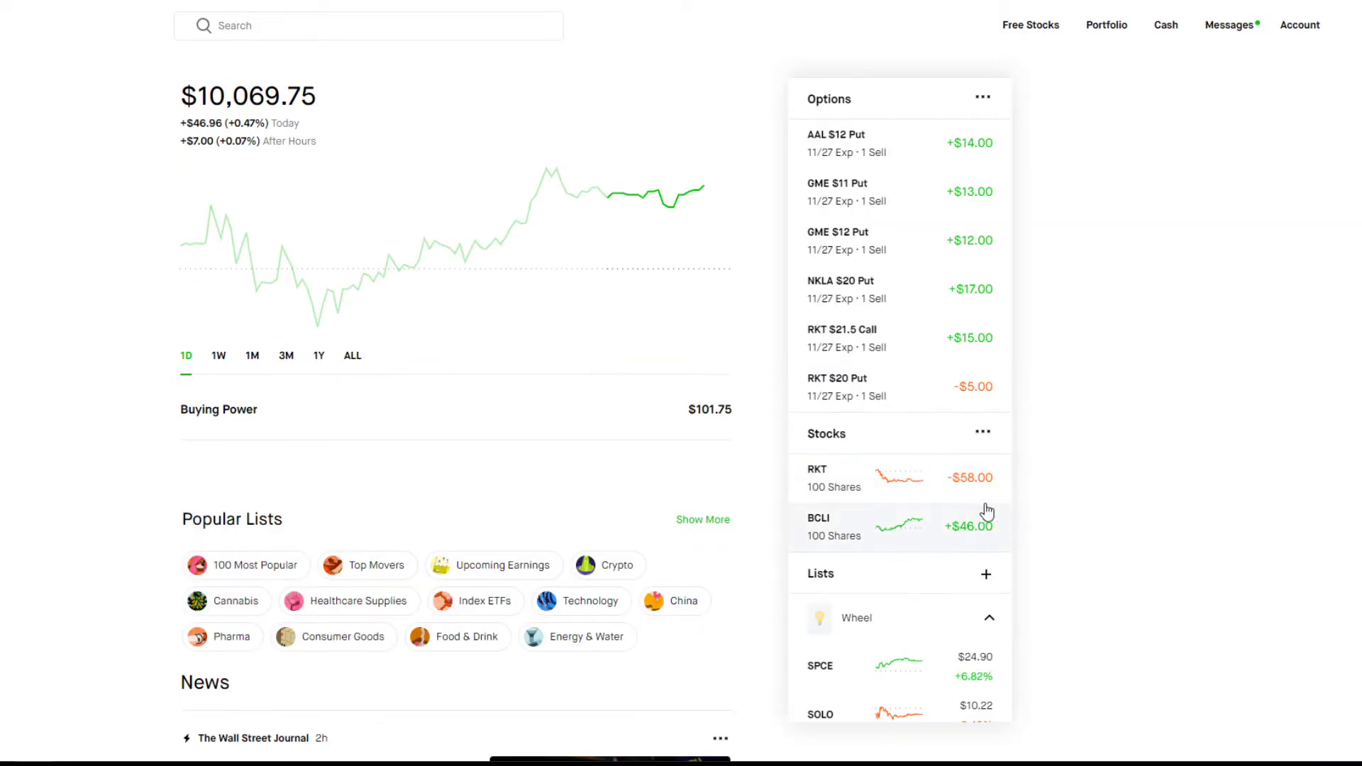
Step: Open the RKT share position and highlight its $21.00 average cost figures
left_click(941, 481)
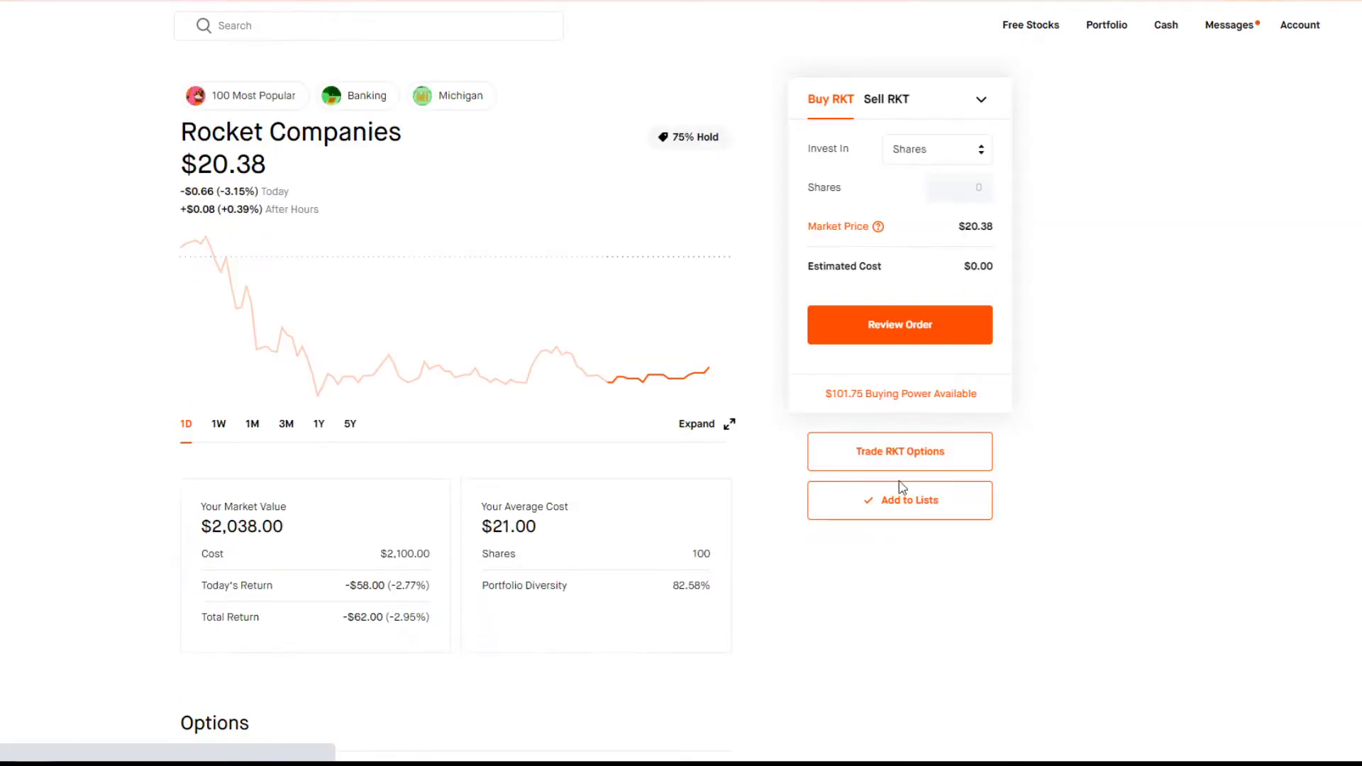
left_click_drag(900, 485, 465, 492)
left_click(591, 522)
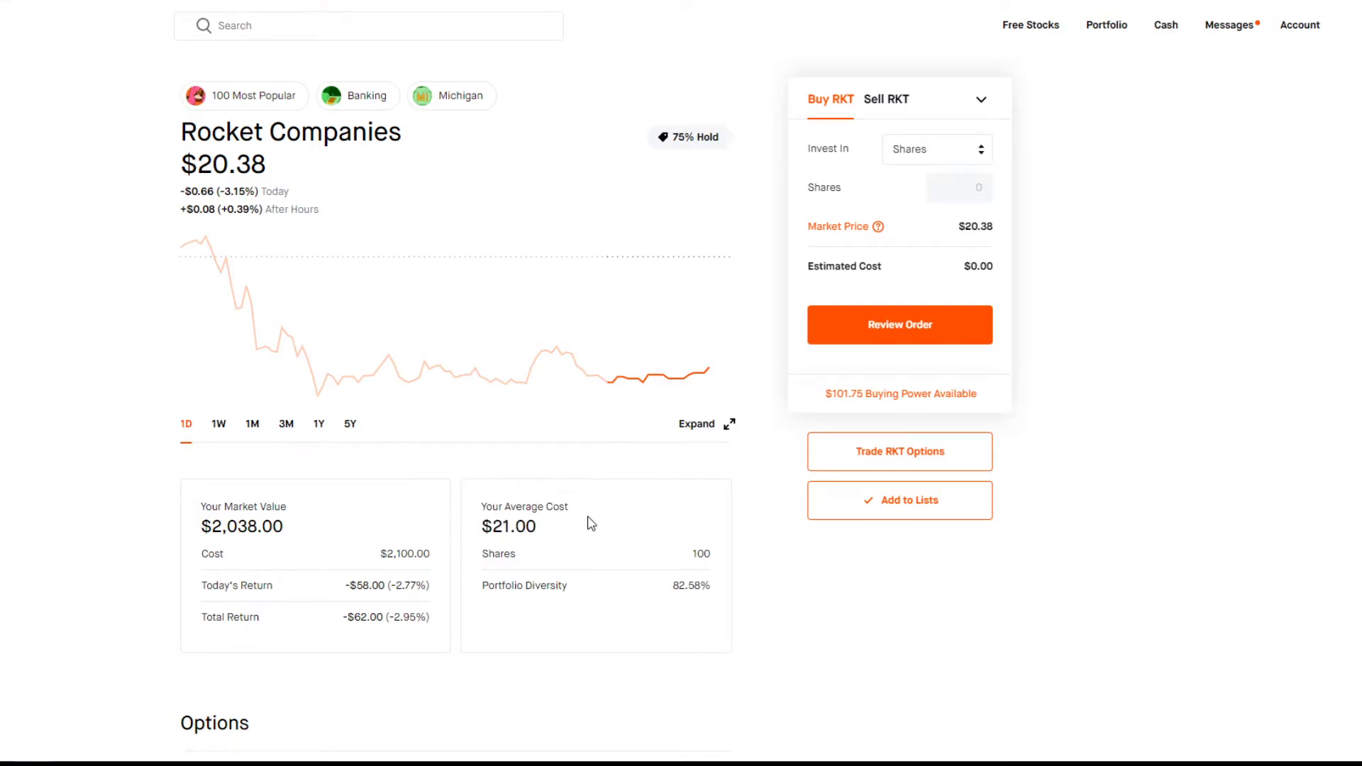
triple_click(526, 517)
left_click(618, 532)
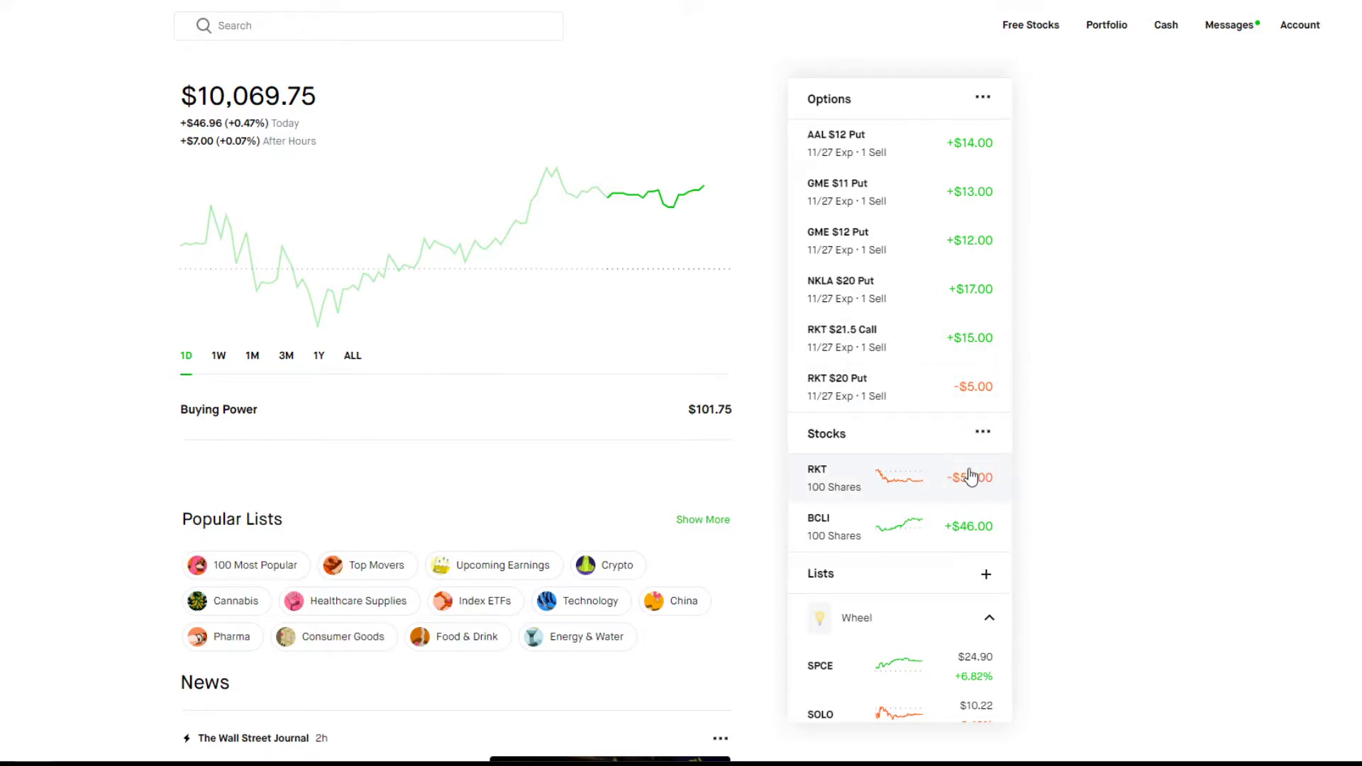
left_click(901, 348)
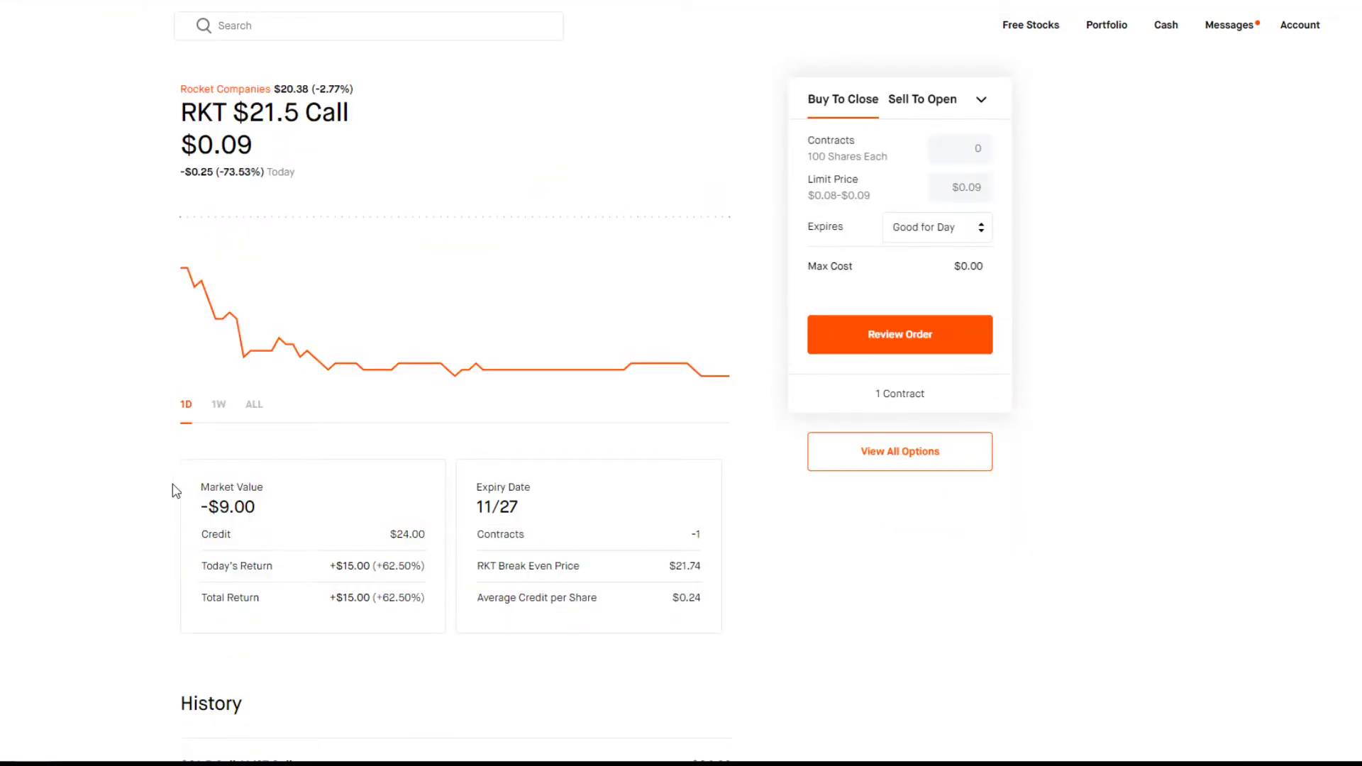
left_click_drag(176, 491, 217, 488)
left_click(429, 555)
scroll(730, 480, "down", 4)
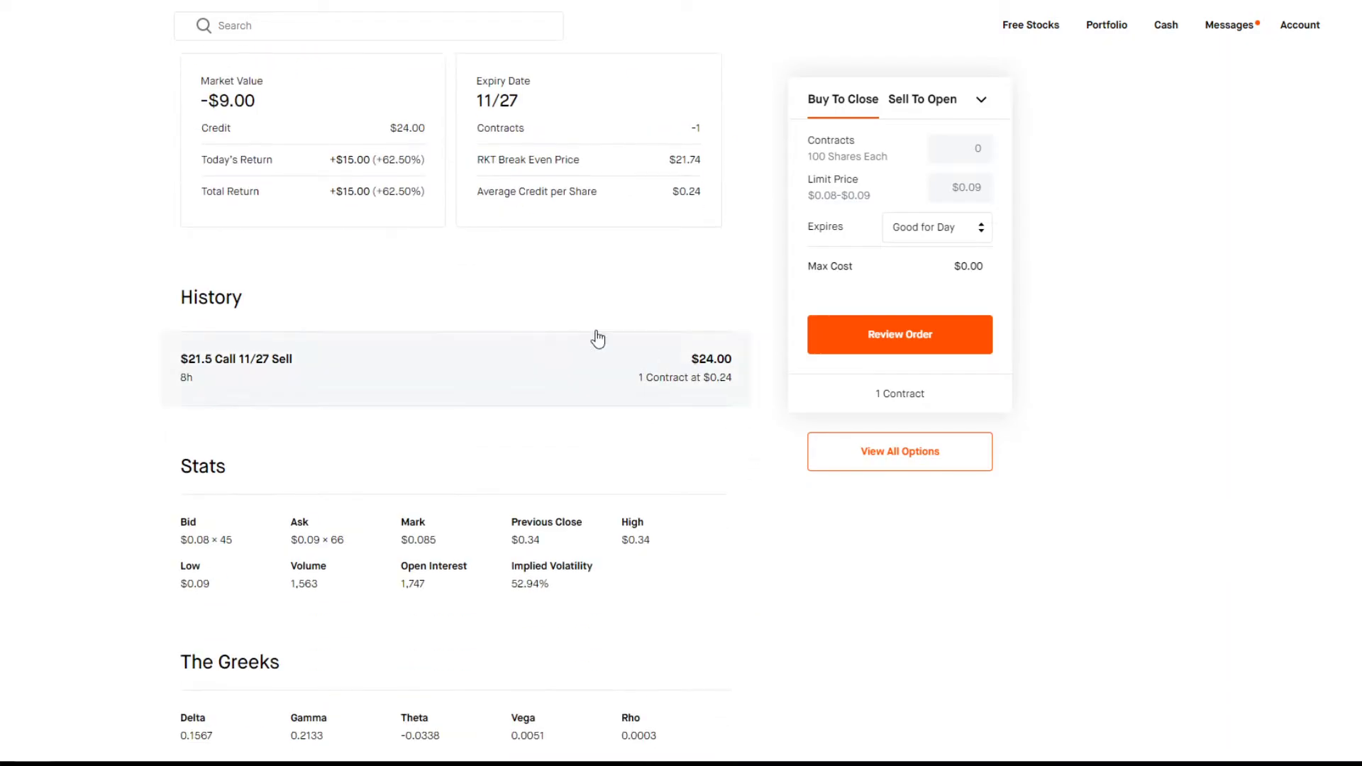
scroll(593, 478, "down", 1)
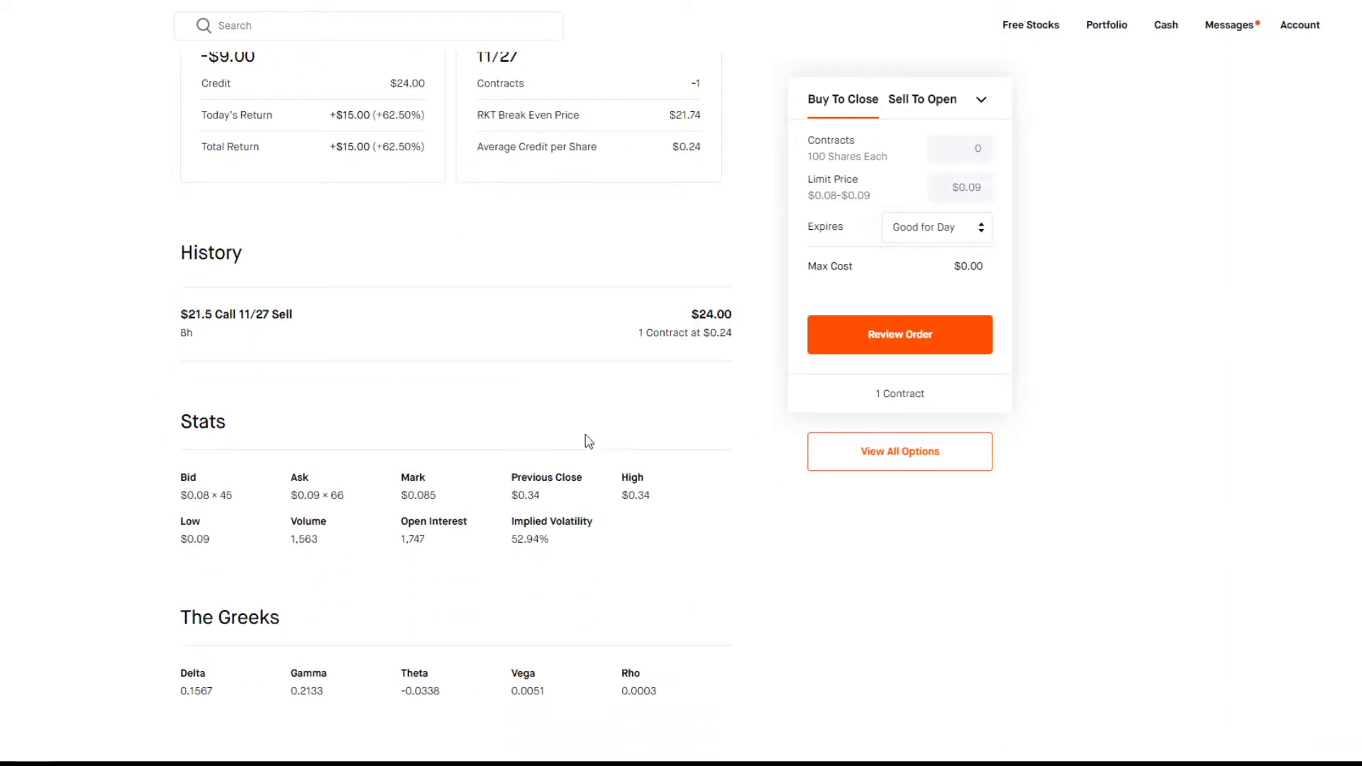
left_click(938, 237)
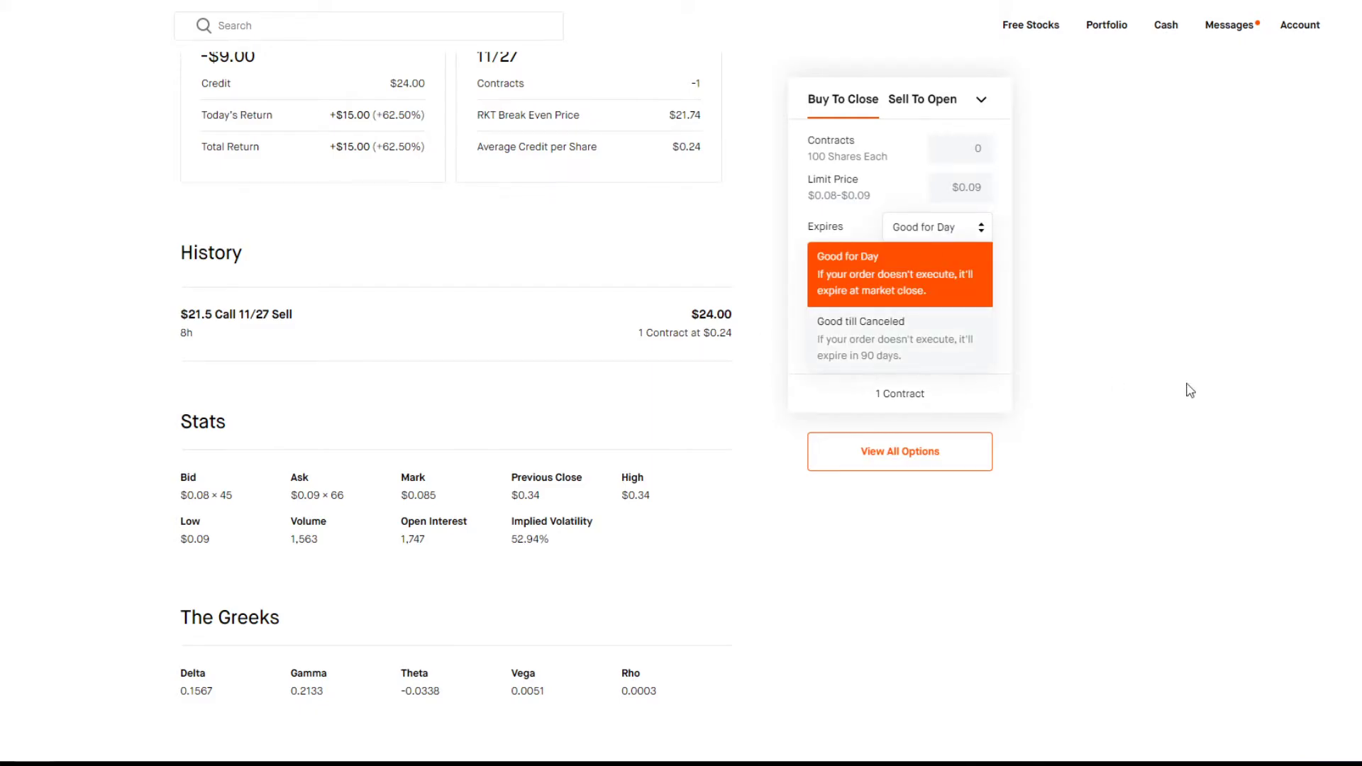
left_click(1201, 428)
scroll(650, 470, "up", 4)
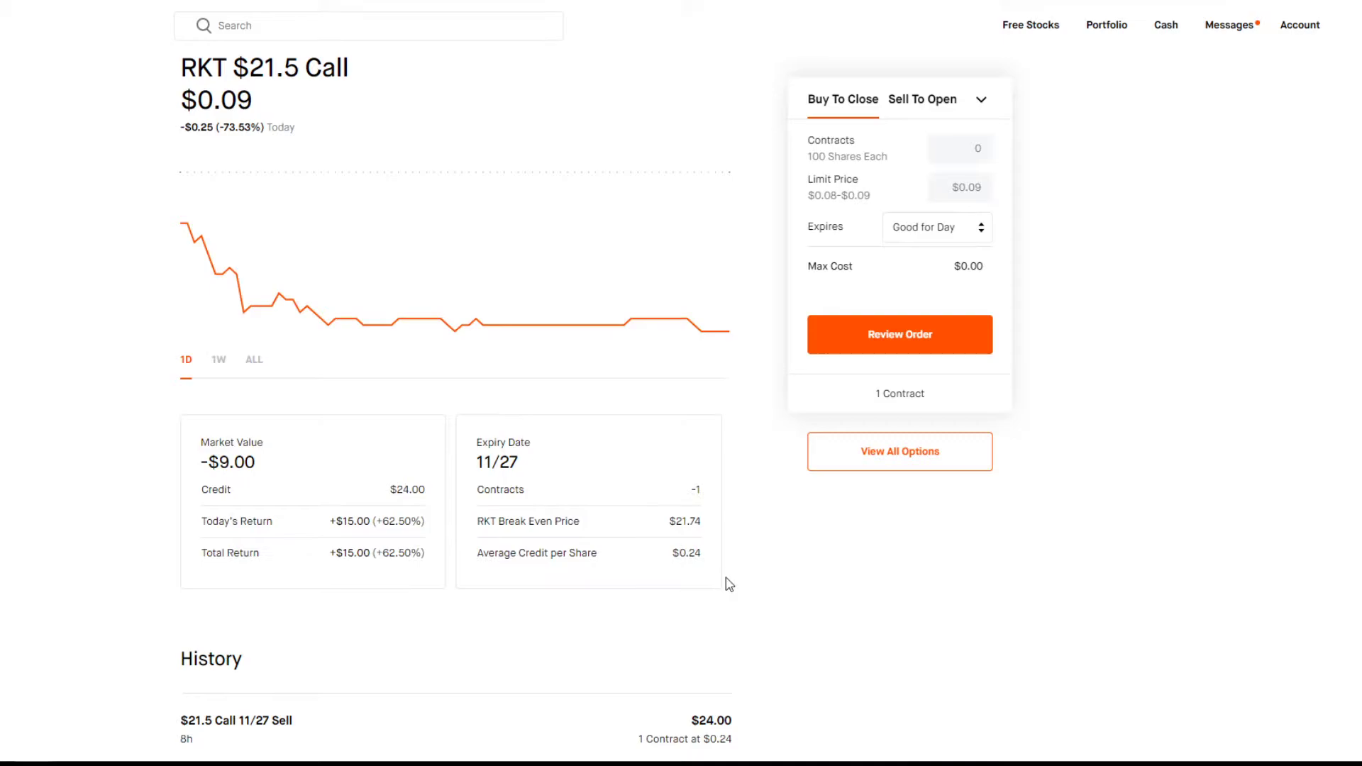
left_click_drag(728, 585, 373, 520)
left_click(402, 515)
key("alt+Left")
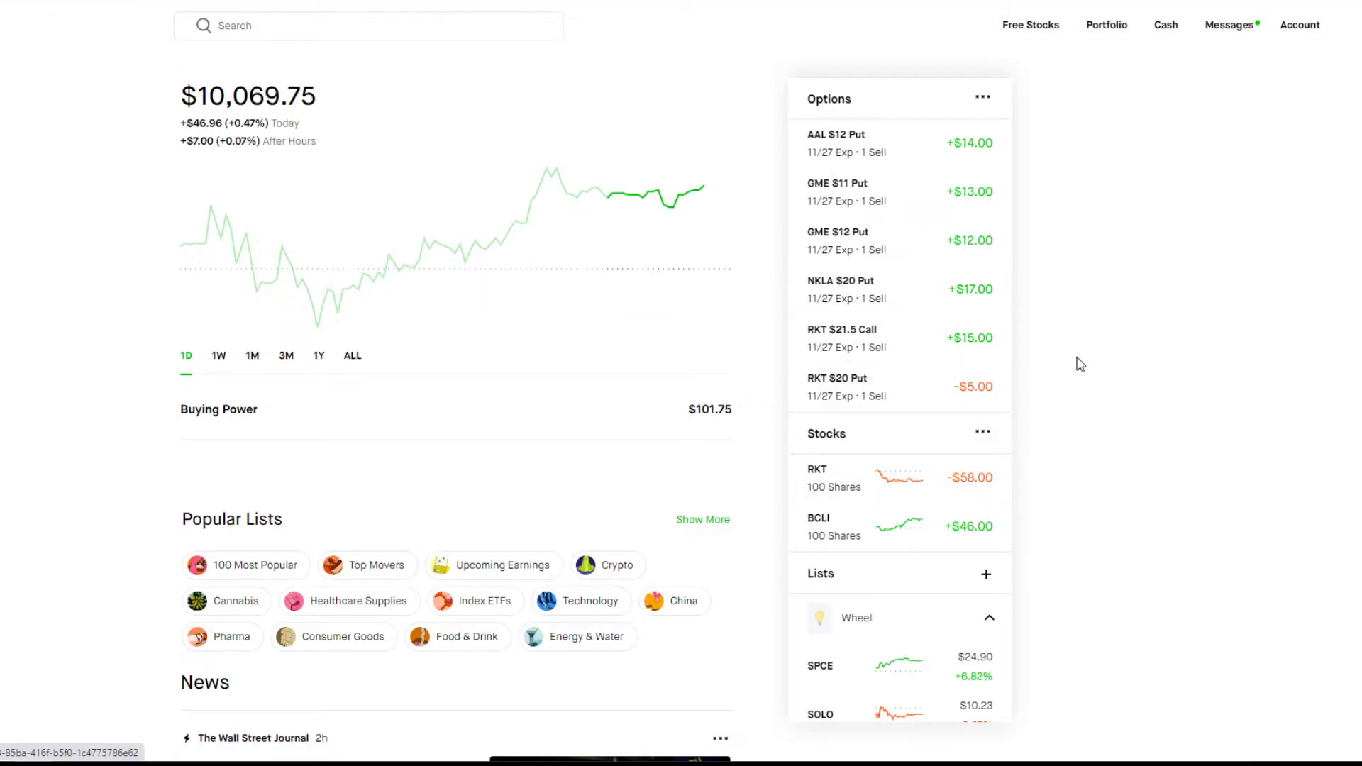
Step: Open the AAL $12 Put position and highlight its credit, return and expiry figures
left_click(915, 158)
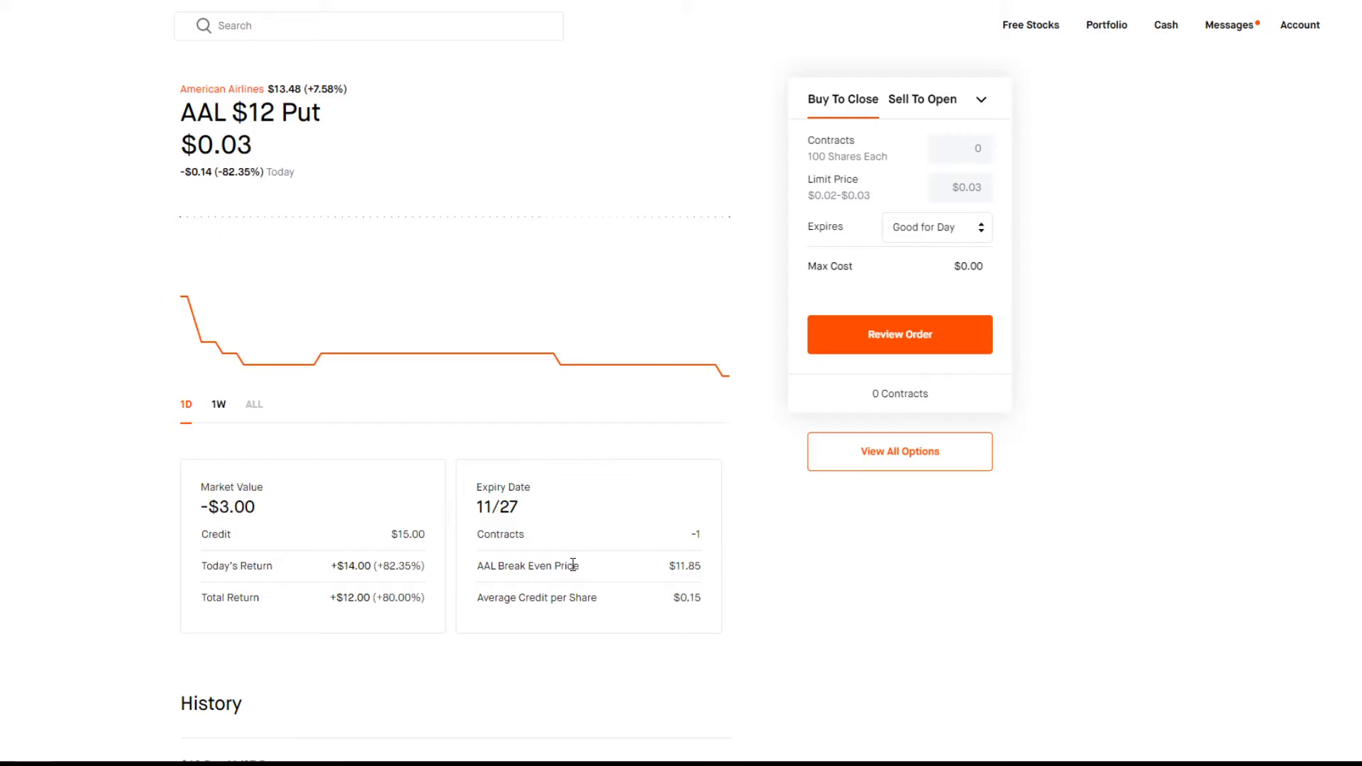
left_click_drag(420, 619, 200, 502)
left_click_drag(428, 620, 165, 496)
left_click(353, 540)
scroll(636, 557, "down", 4)
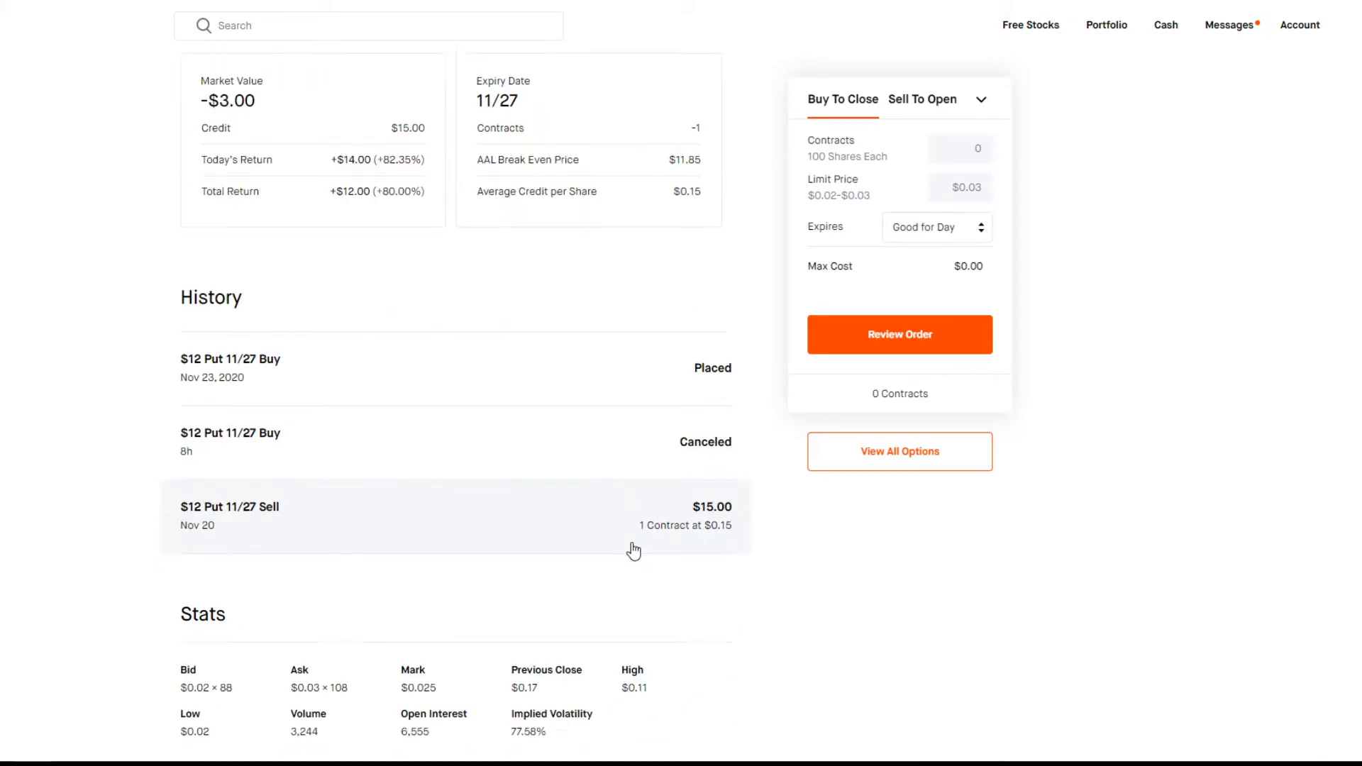
Step: Inspect the pending AAL $12 Put buy-to-close order details, then return to the overview
left_click(533, 393)
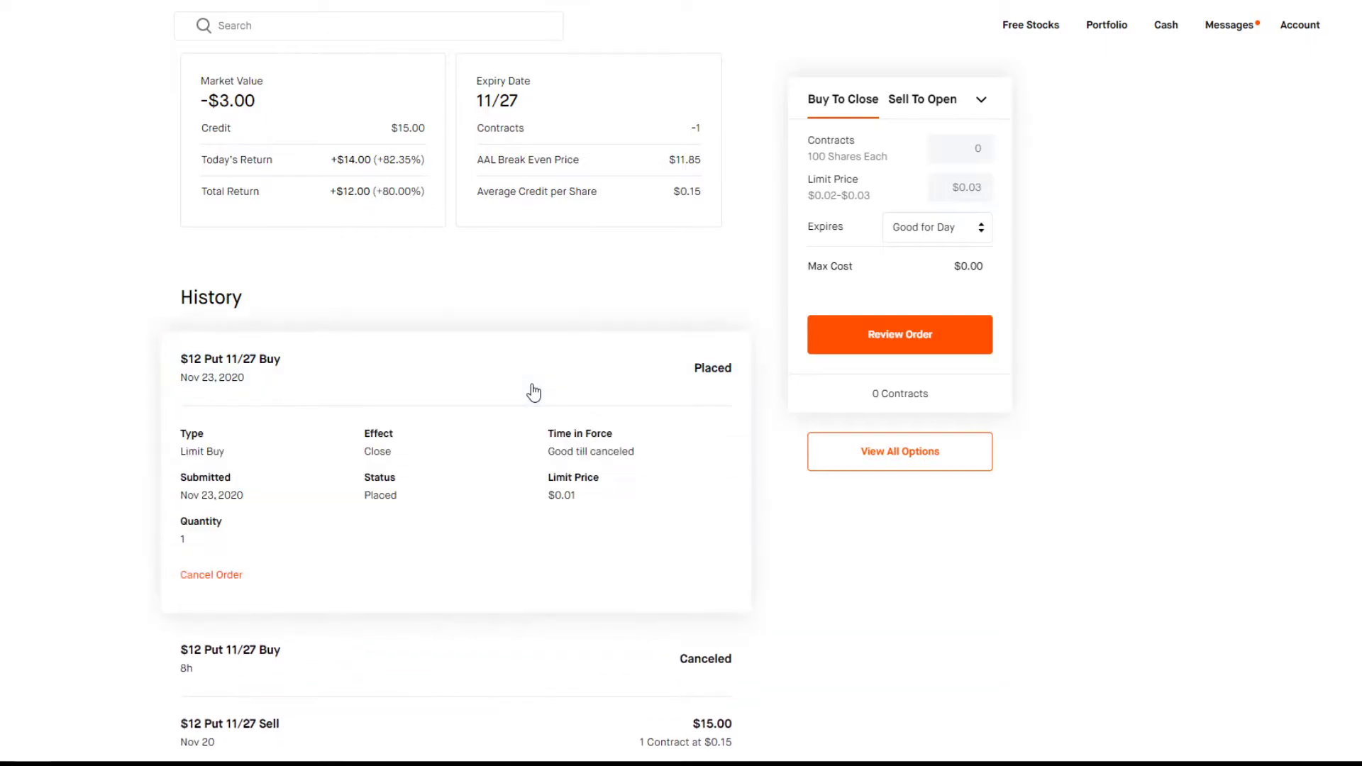
left_click_drag(575, 507, 496, 411)
left_click(427, 422)
left_click(526, 366)
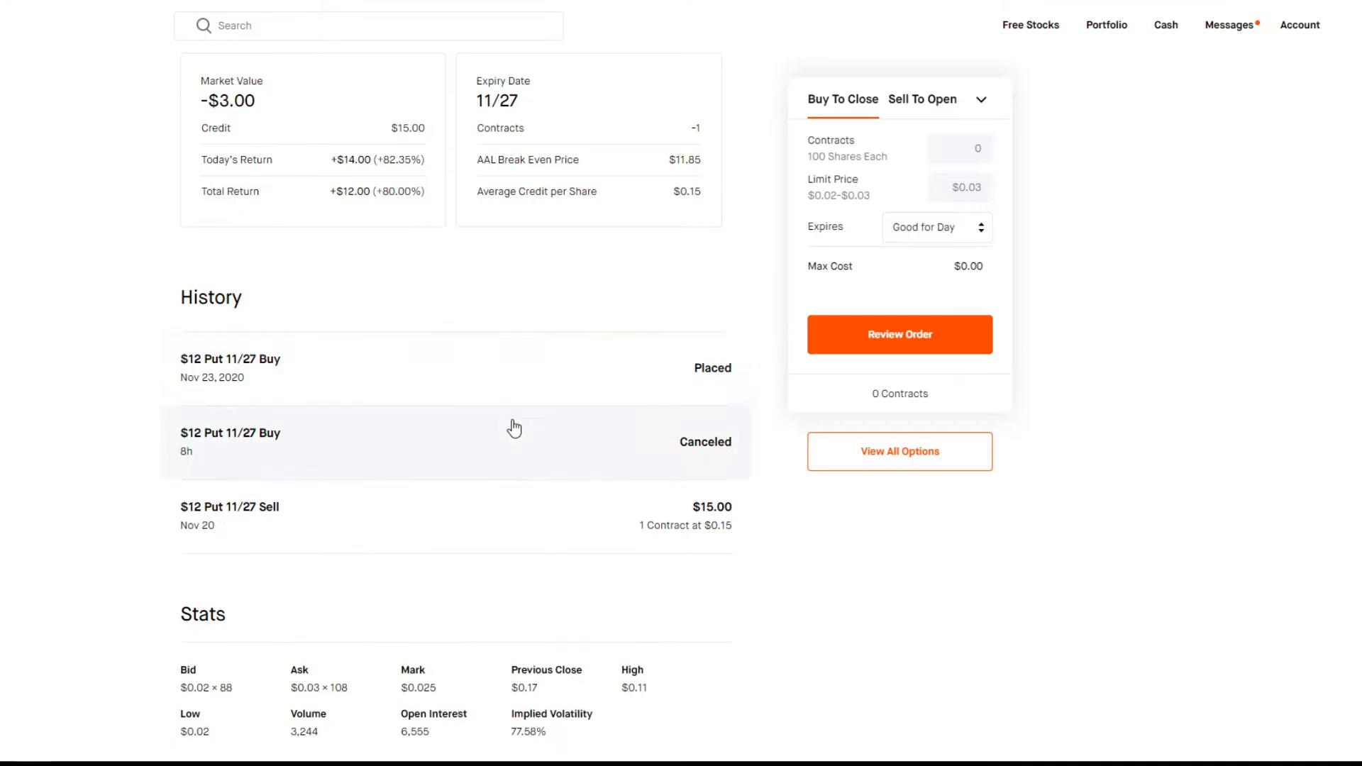
scroll(521, 393, "up", 4)
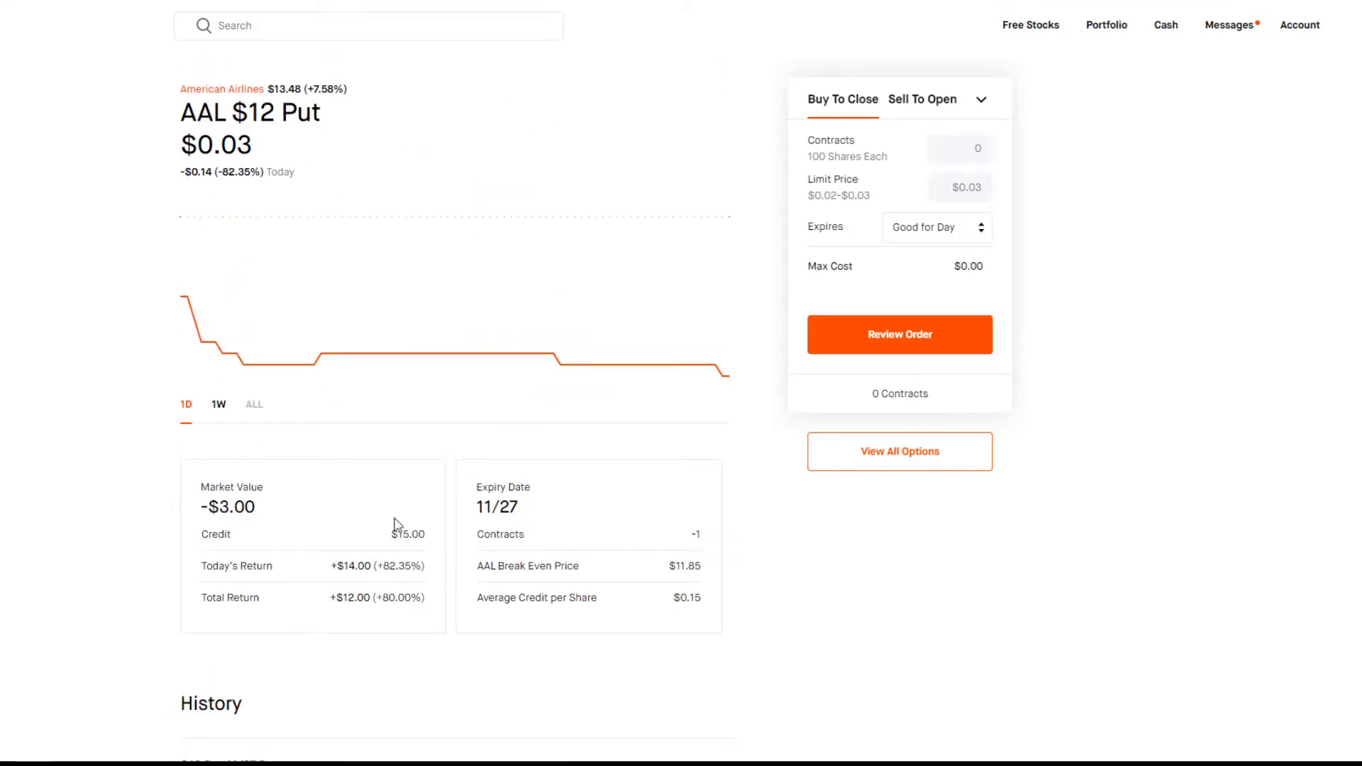
key("alt+Left")
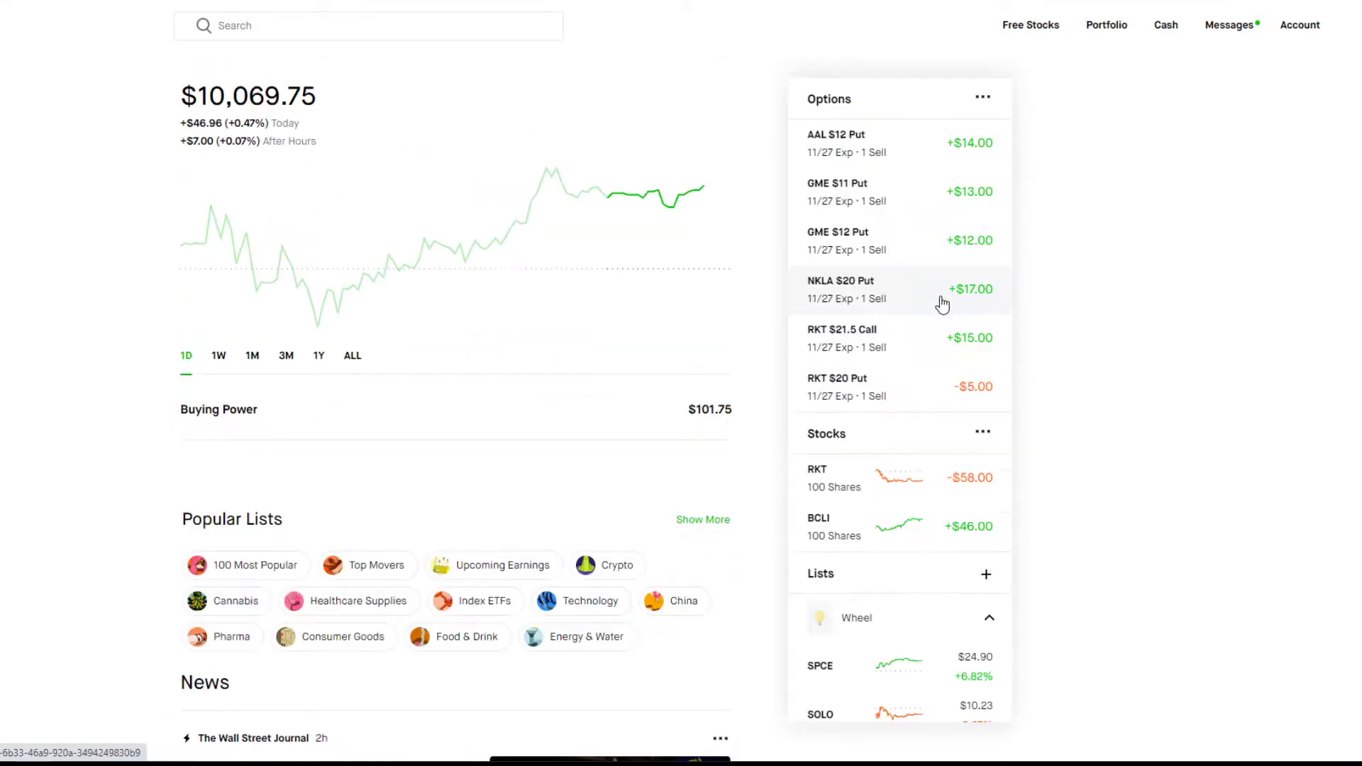
Step: Review the GME $11 Put position and its pending $0.01 buy order, then go back home
left_click(900, 201)
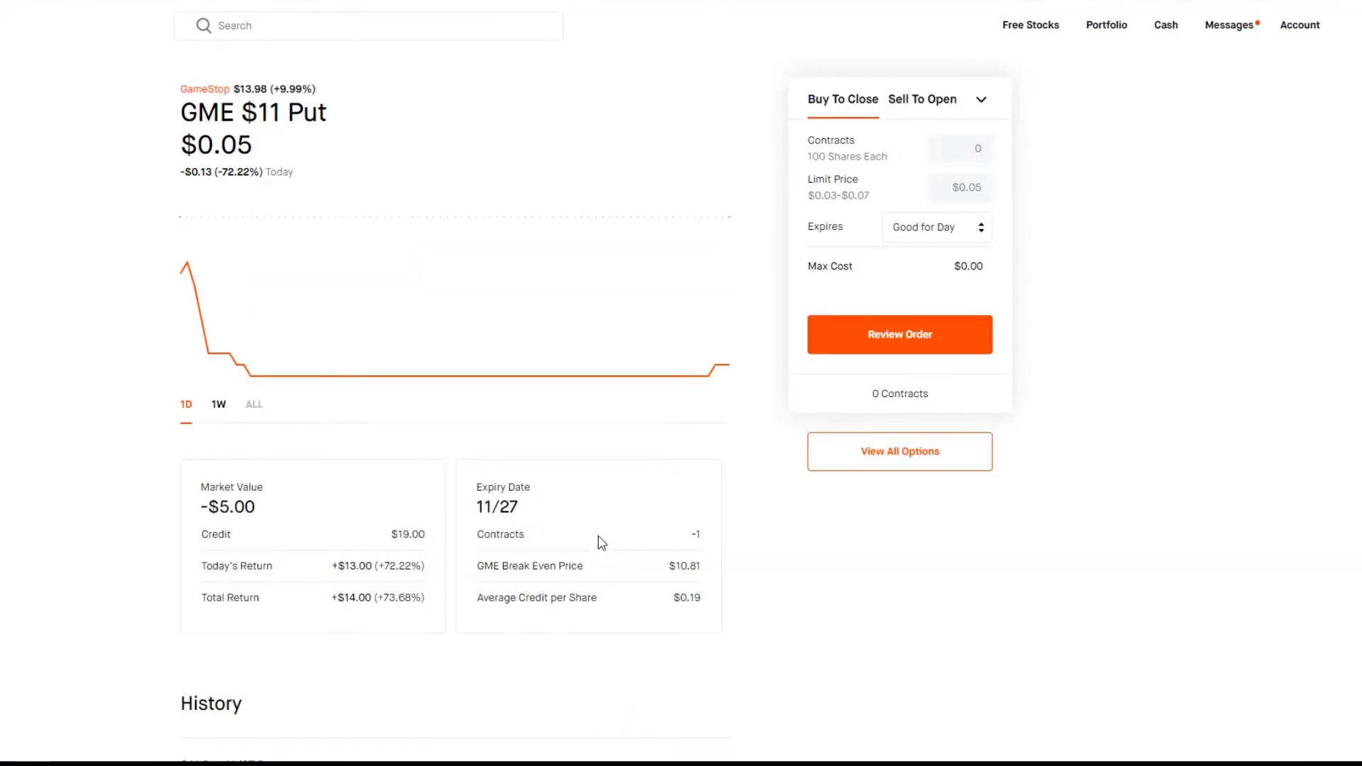
left_click_drag(738, 631, 358, 483)
left_click(524, 515)
scroll(564, 522, "down", 3)
left_click(537, 464)
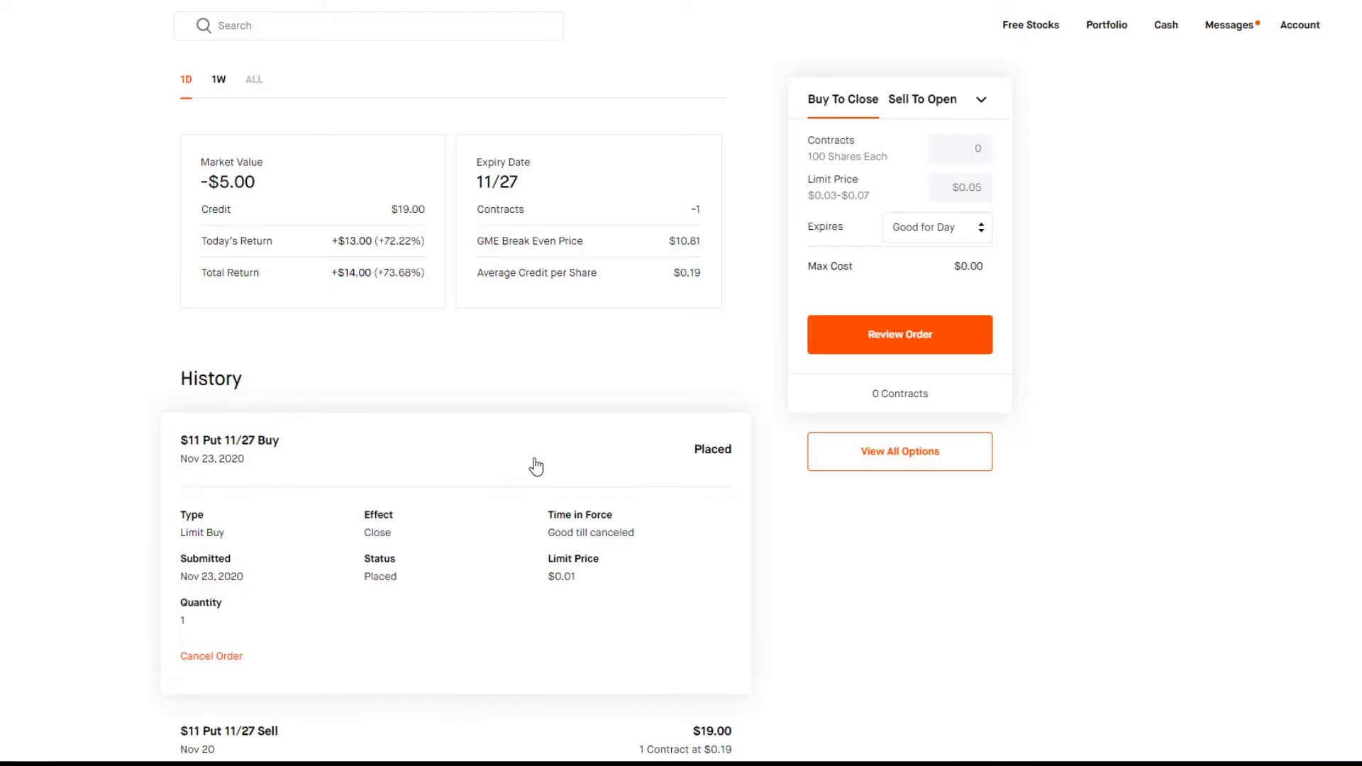
left_click(533, 465)
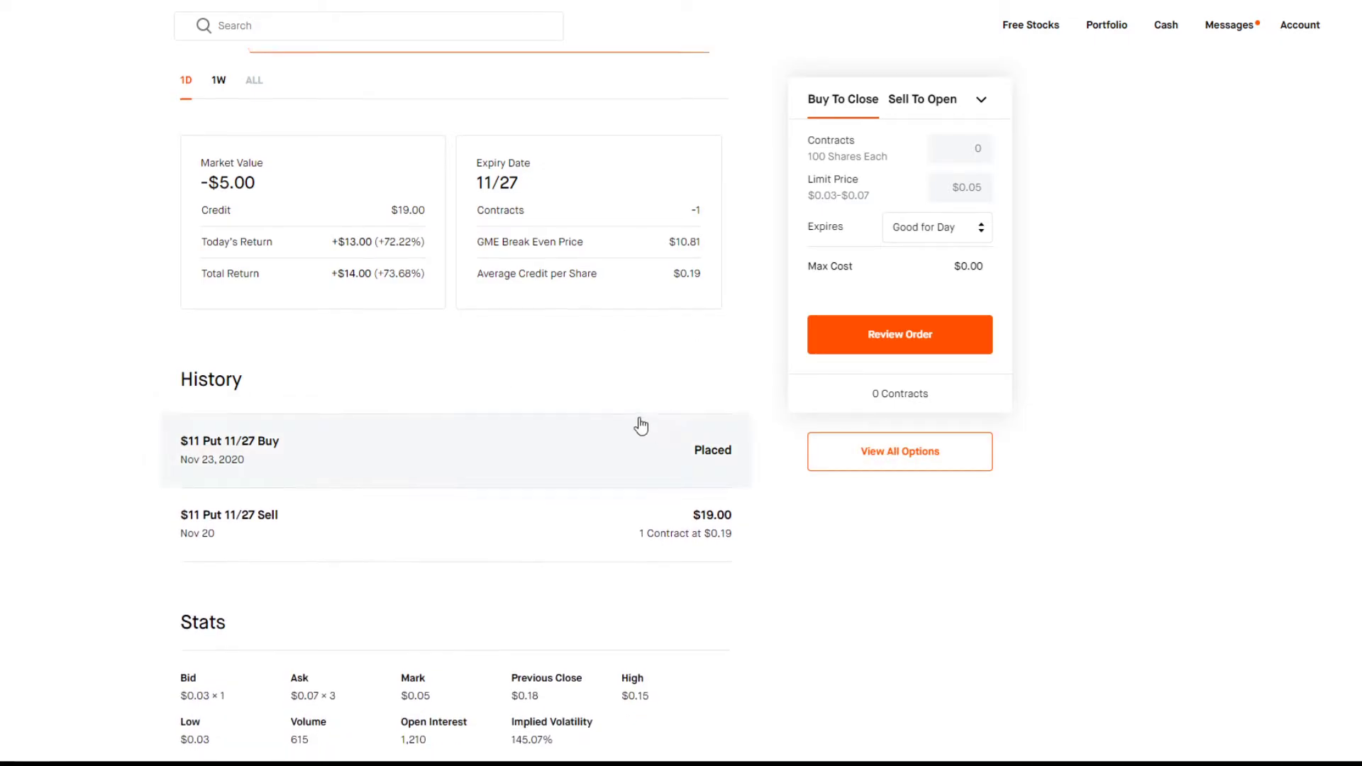
scroll(639, 426, "up", 3)
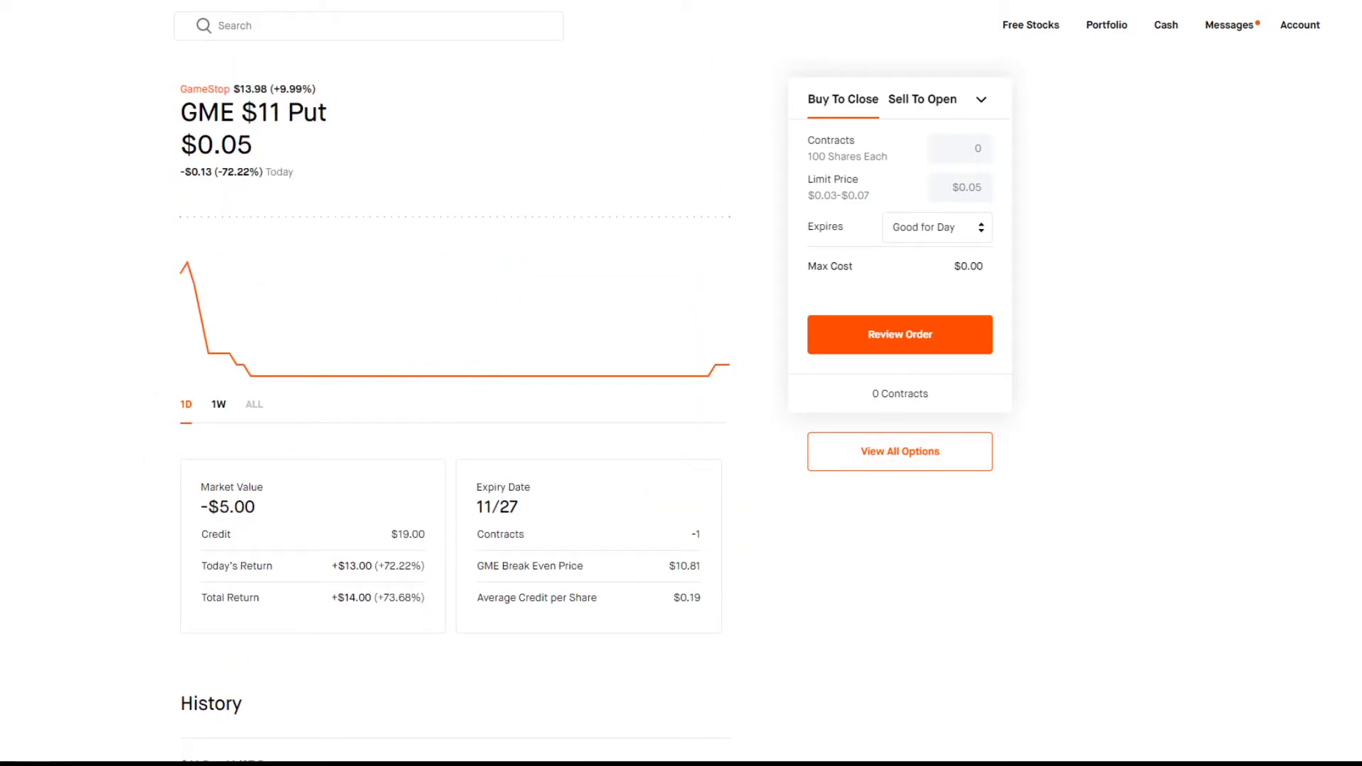
key("alt+Left")
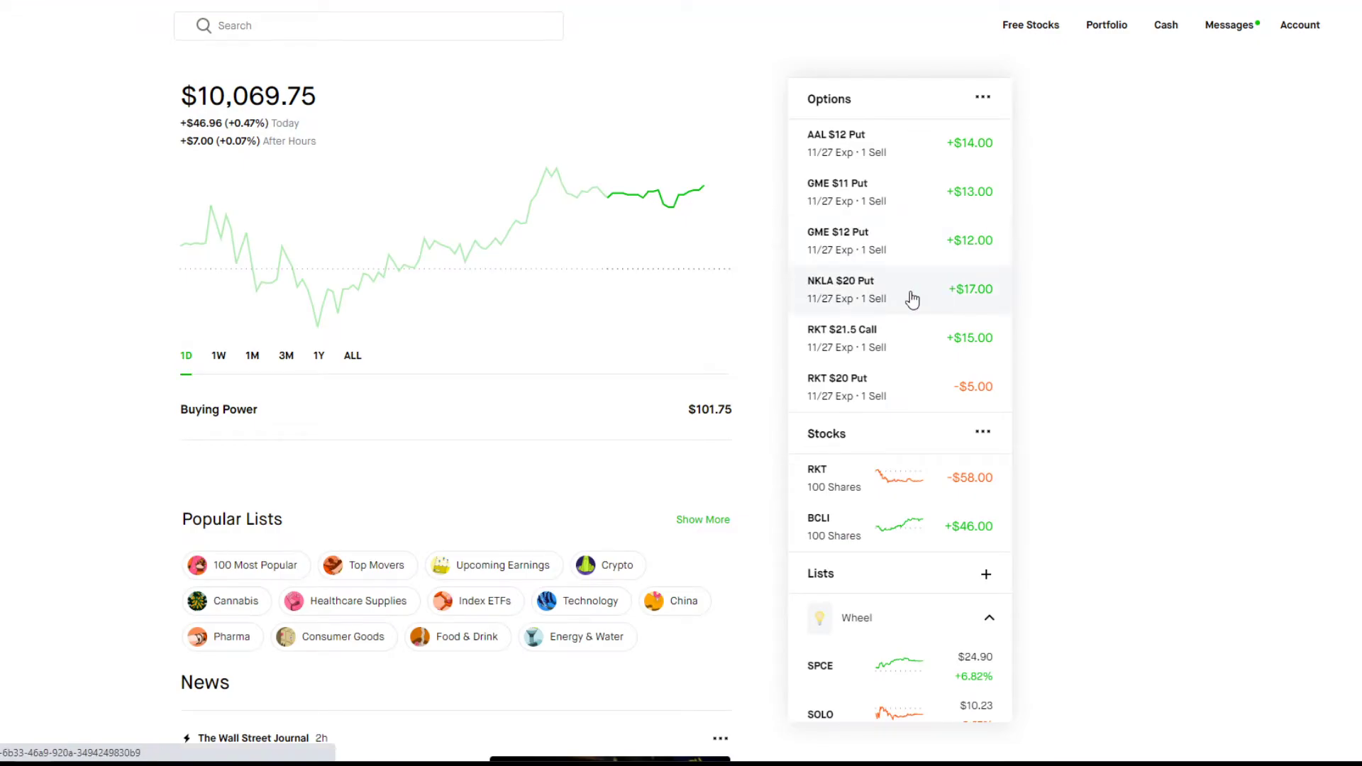
left_click(912, 300)
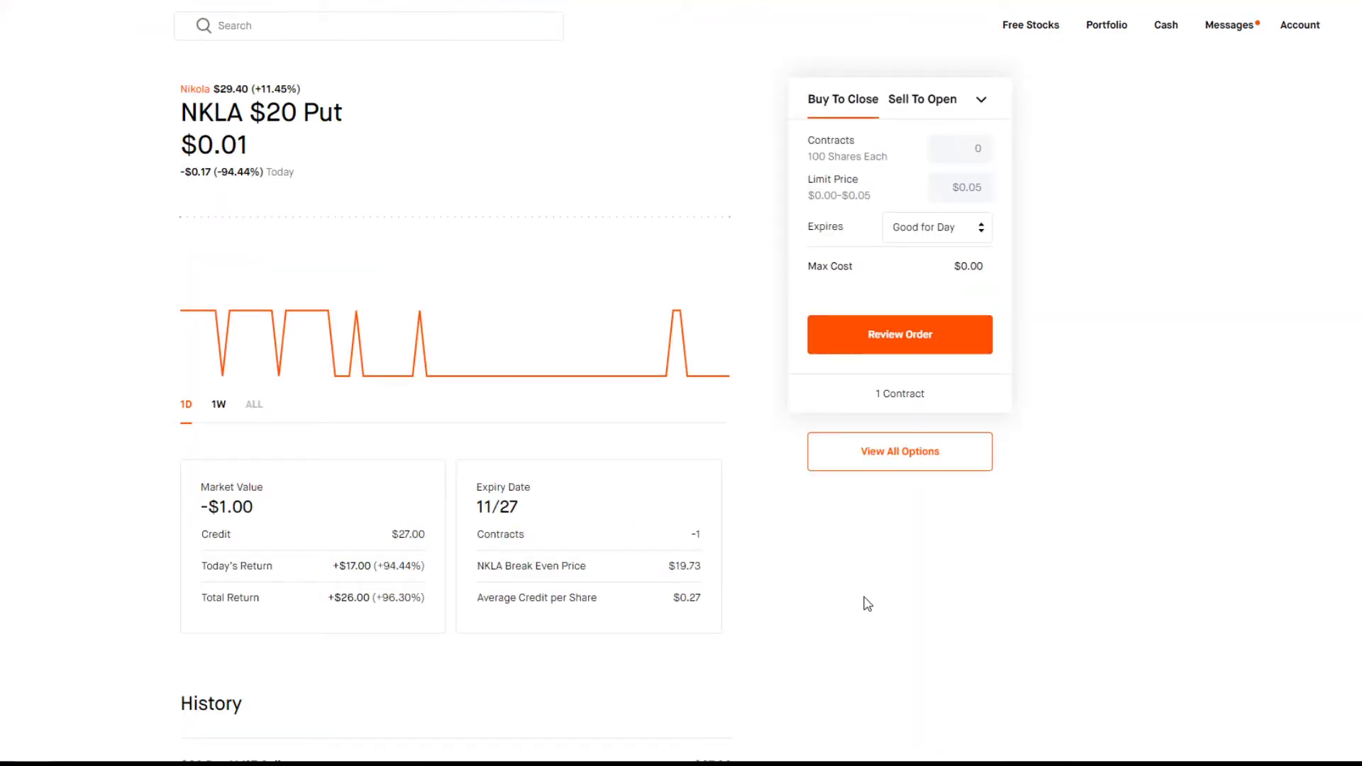
left_click_drag(711, 589, 393, 450)
left_click(625, 546)
left_click_drag(662, 584, 447, 507)
left_click(460, 496)
scroll(599, 517, "down", 5)
scroll(620, 517, "up", 5)
left_click_drag(669, 622, 204, 477)
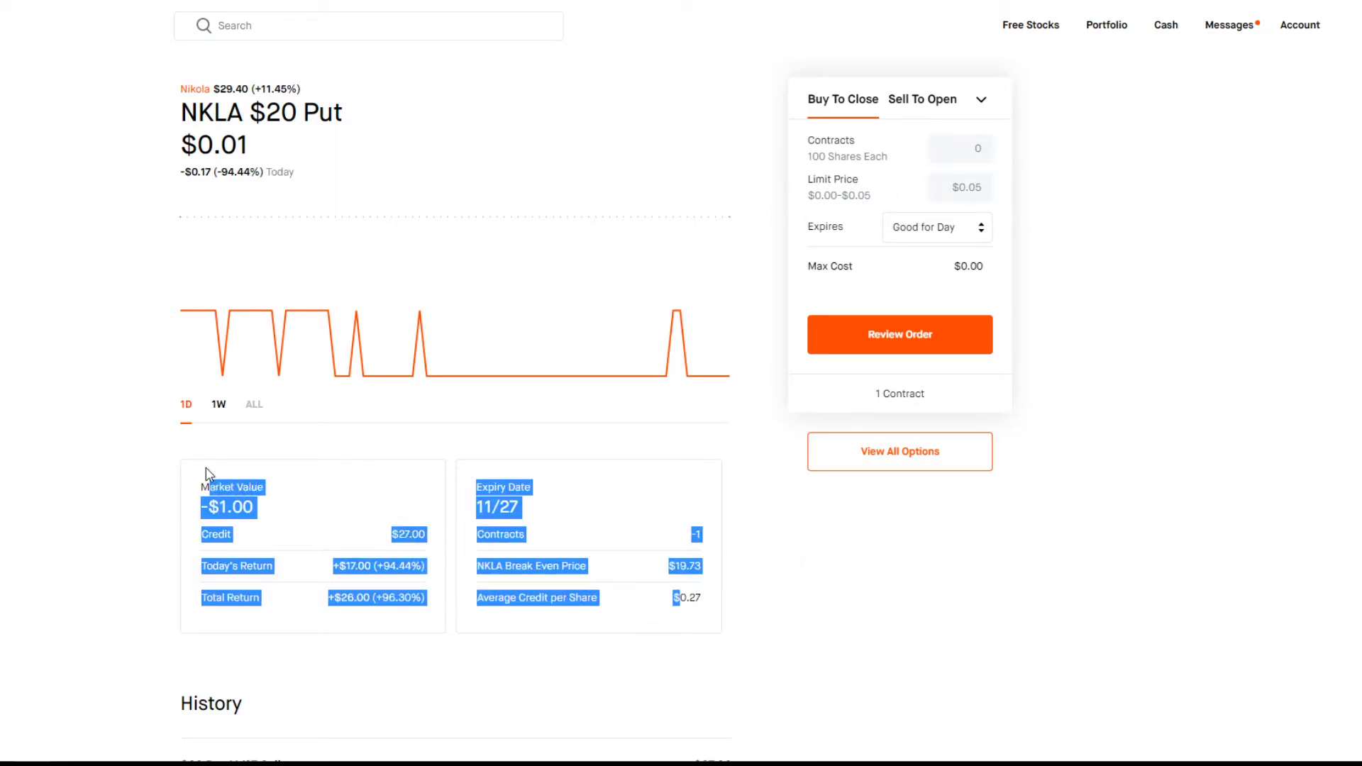
left_click(352, 523)
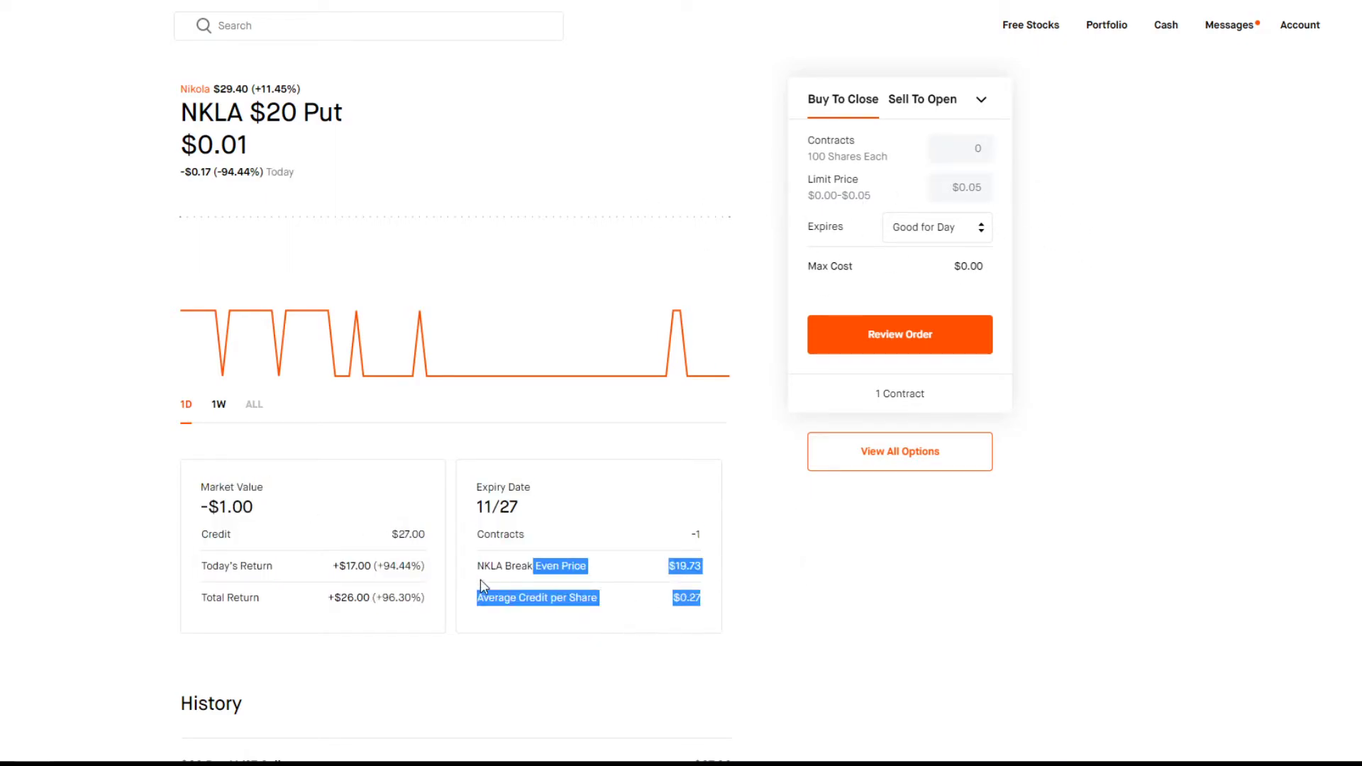
left_click_drag(481, 586, 198, 484)
left_click(265, 486)
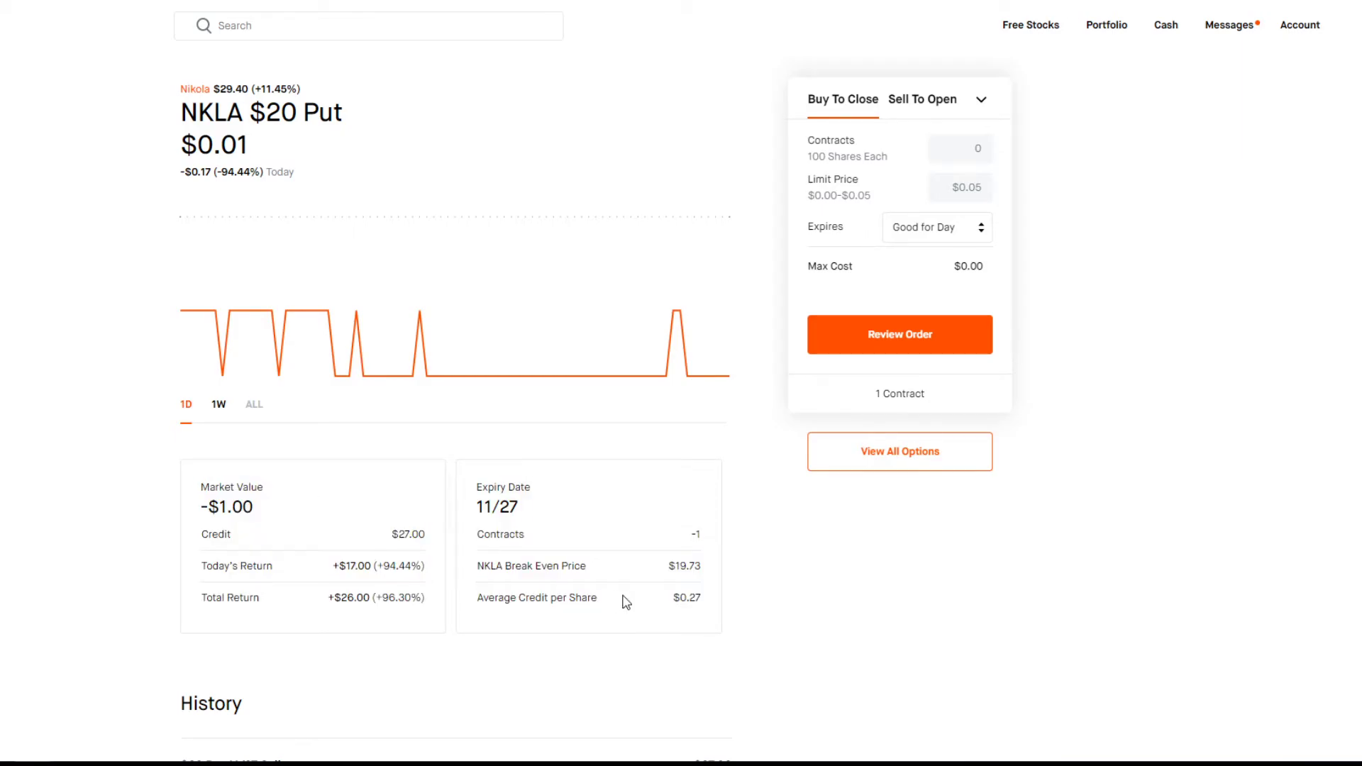
scroll(625, 602, "down", 3)
scroll(777, 655, "up", 3)
left_click_drag(815, 198, 889, 213)
left_click(888, 212)
left_click_drag(430, 603, 204, 491)
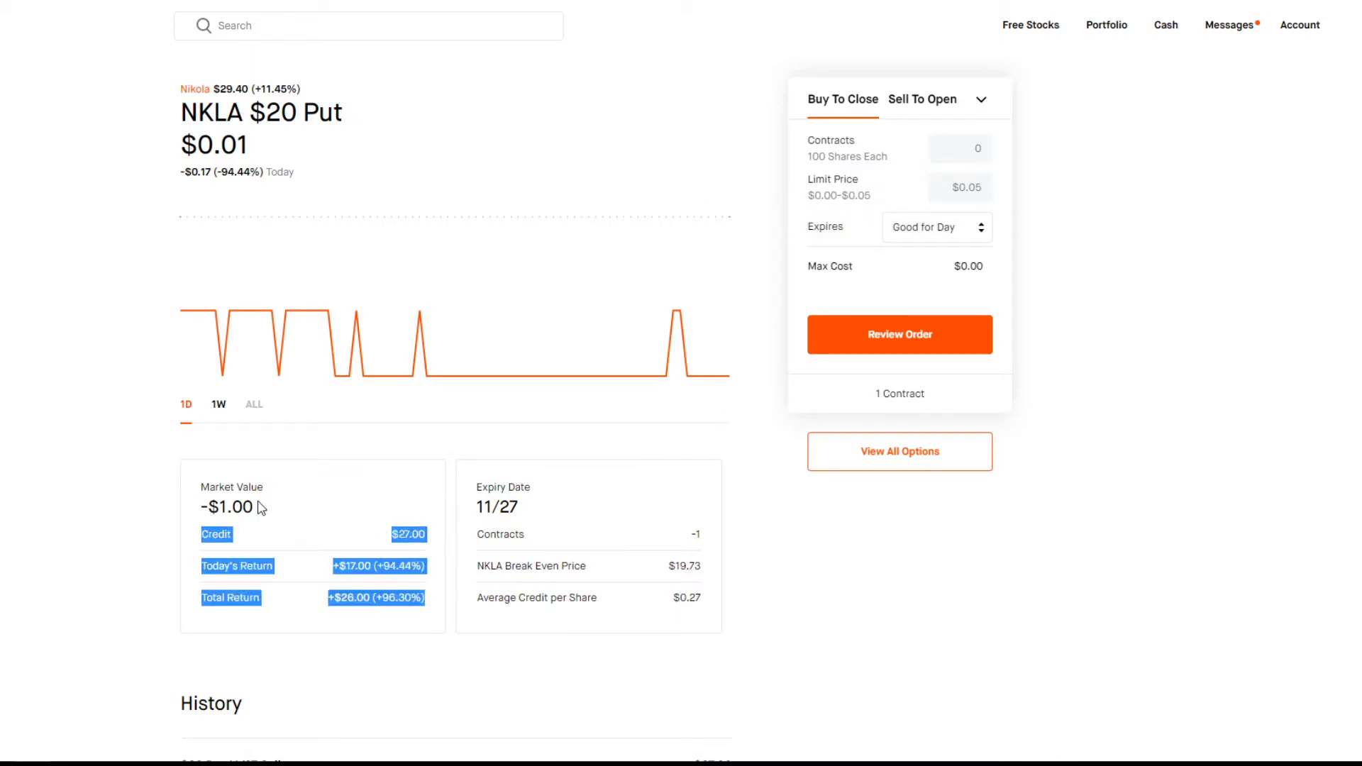
left_click(199, 497)
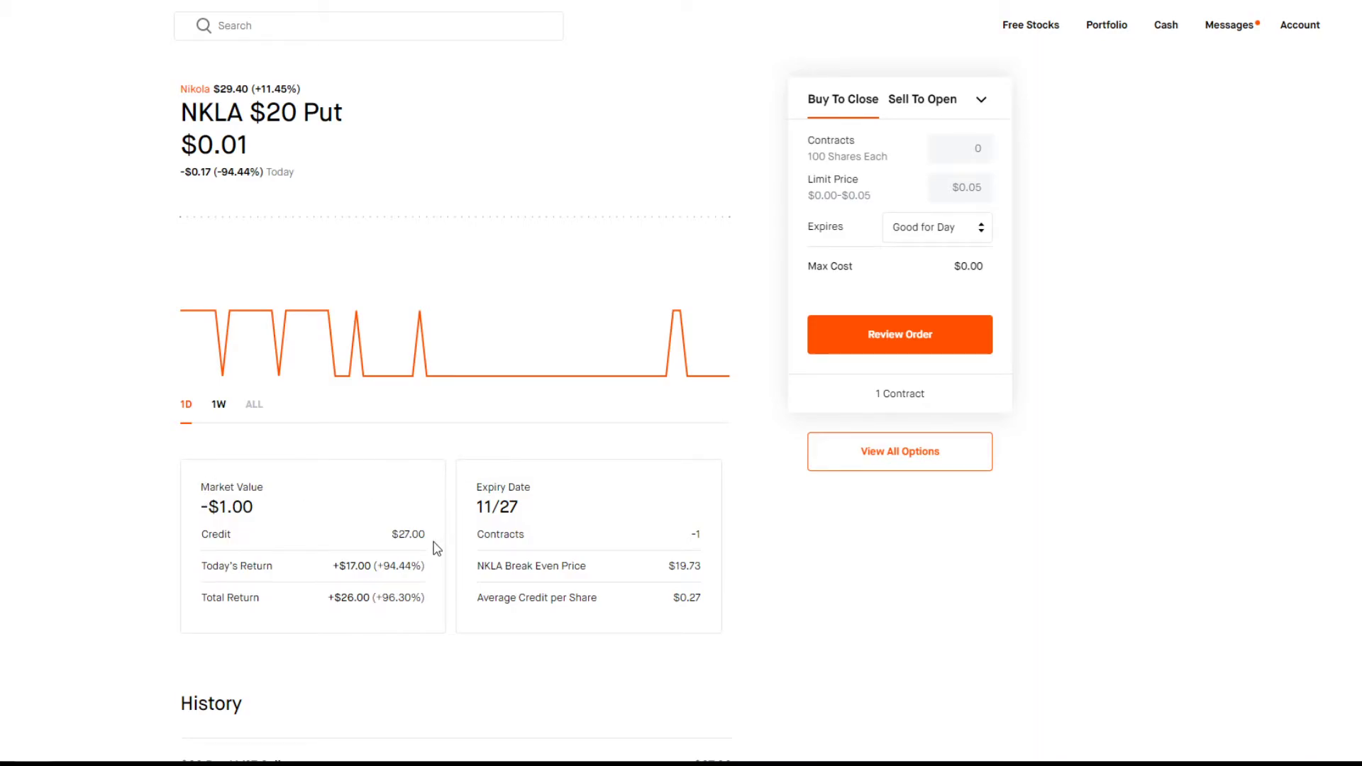
left_click_drag(433, 549, 210, 488)
left_click(292, 501)
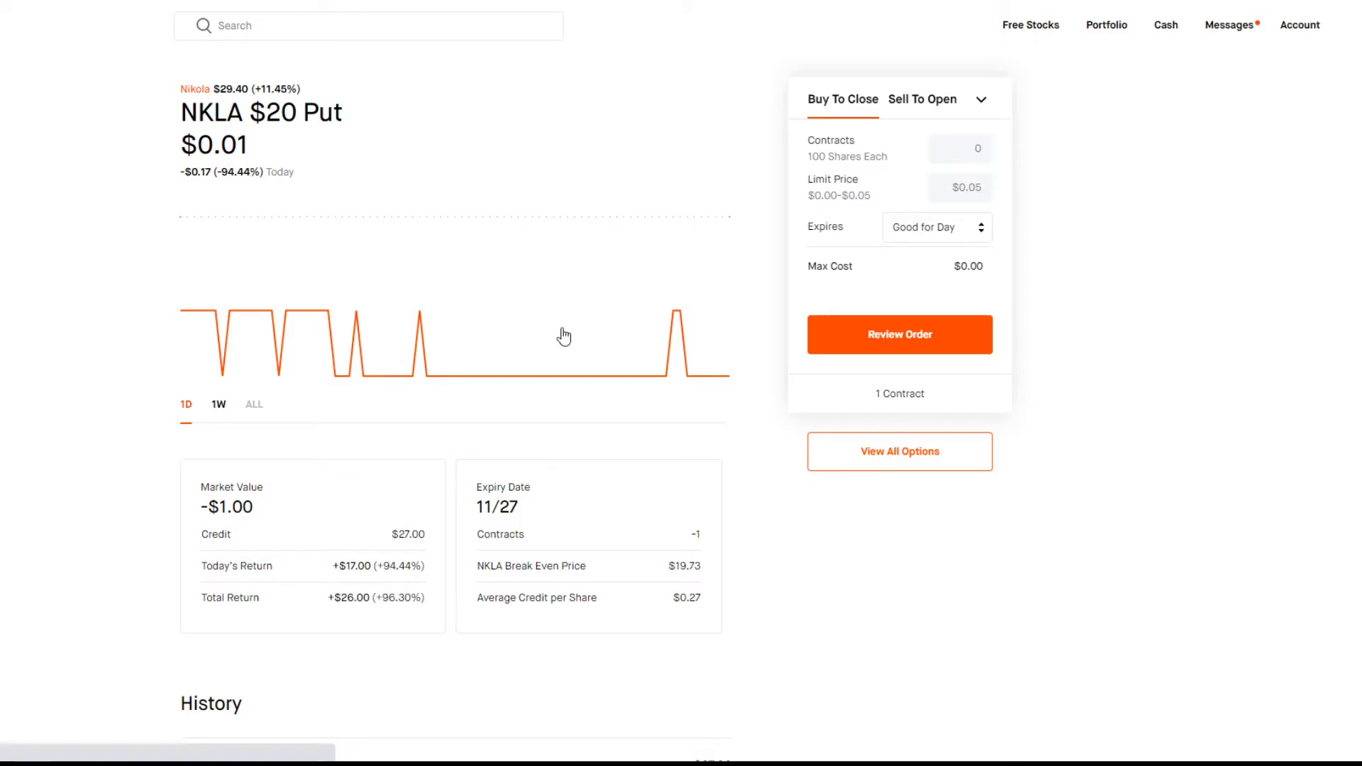
key("alt+Left")
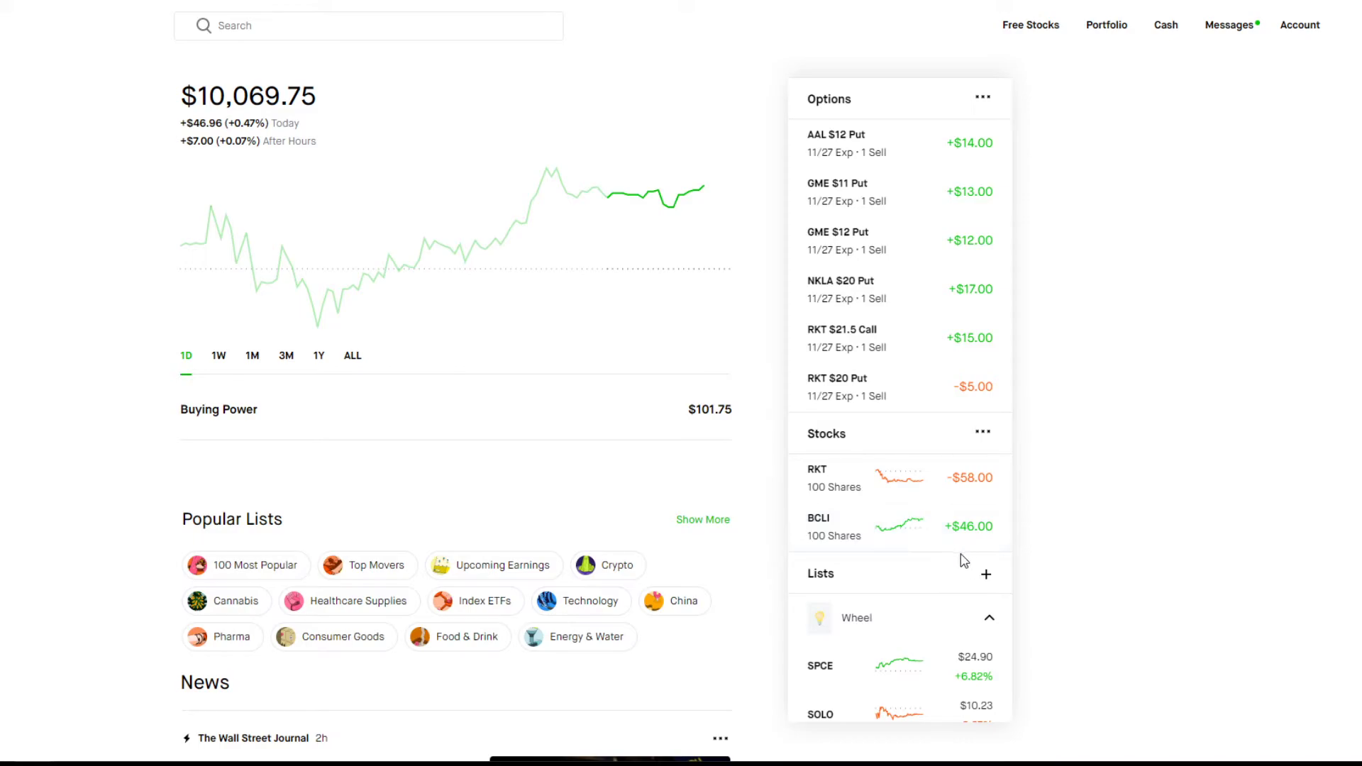
scroll(963, 560, "down", 2)
scroll(864, 531, "up", 2)
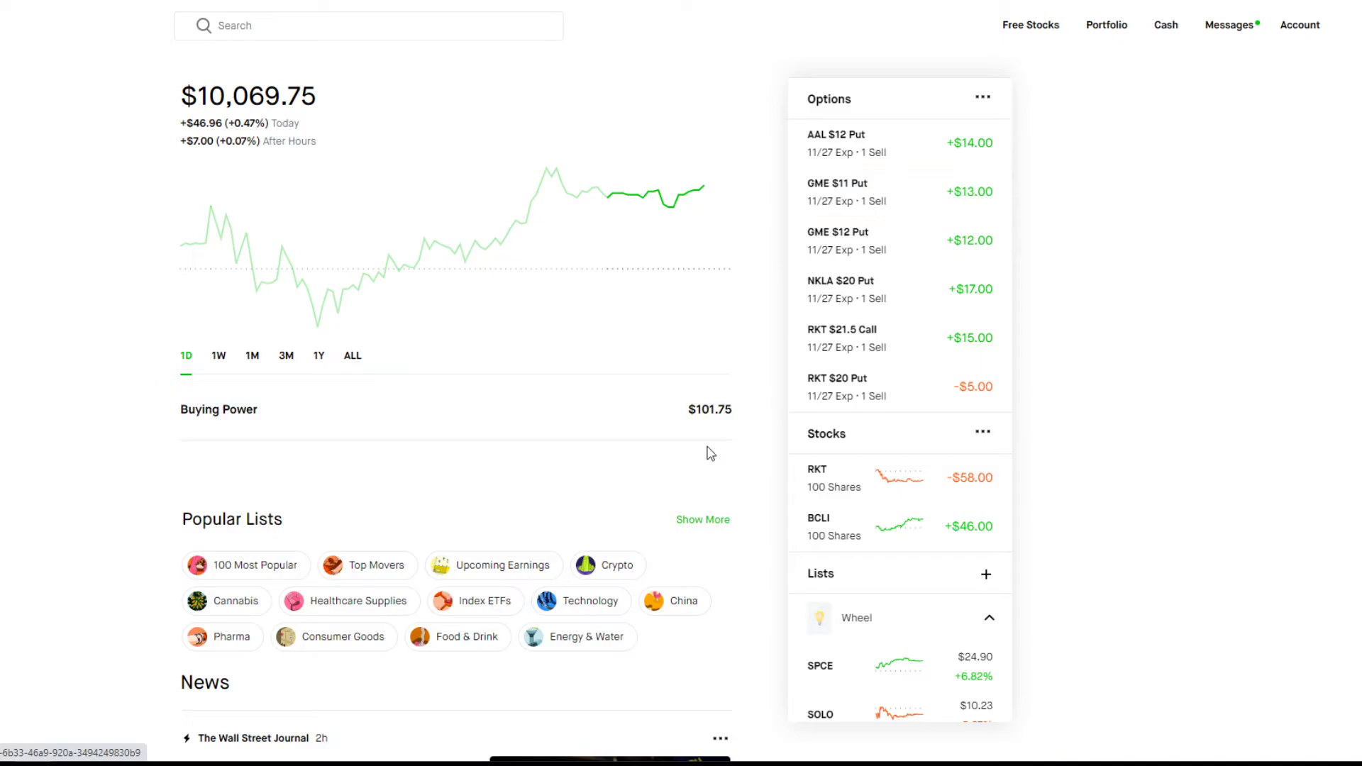
Step: Peek at the buying power breakdown, then open the BCLI 100-share position page
left_click(688, 416)
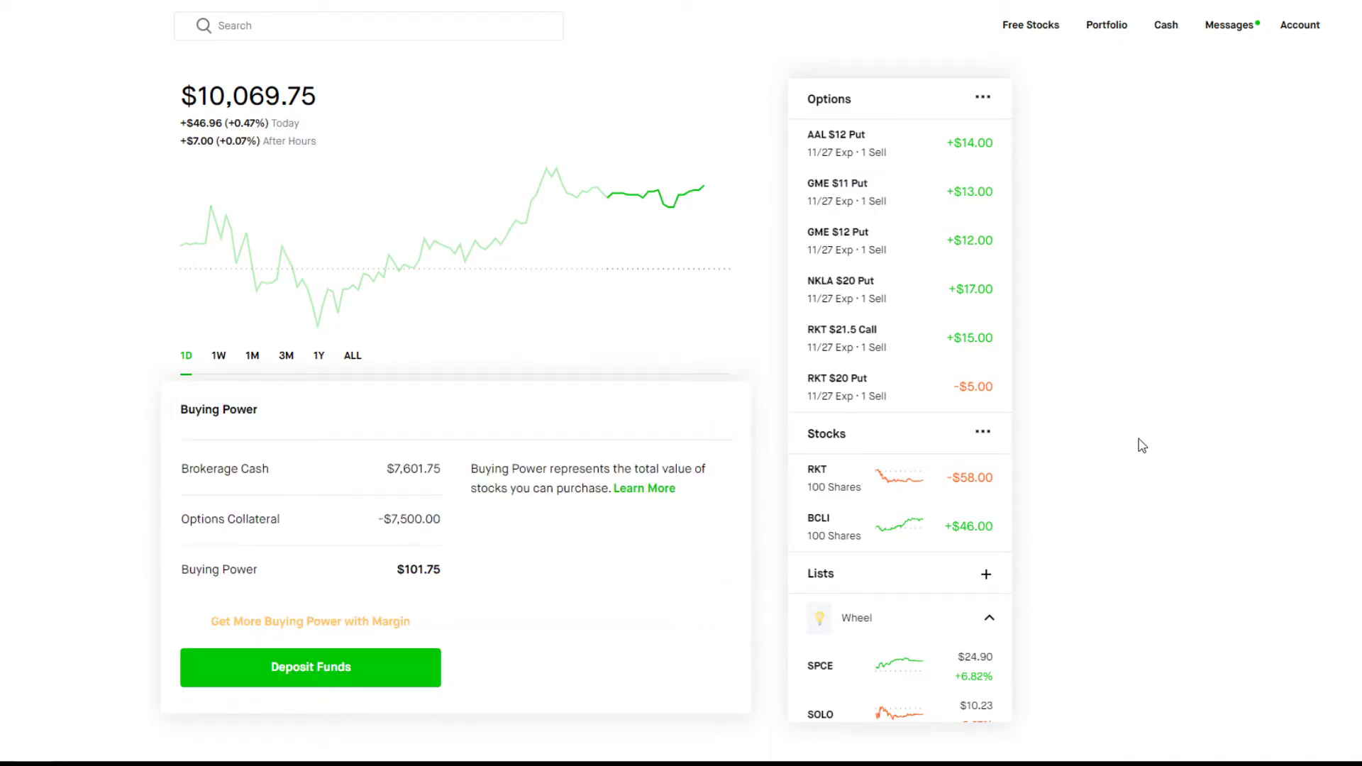
left_click(566, 418)
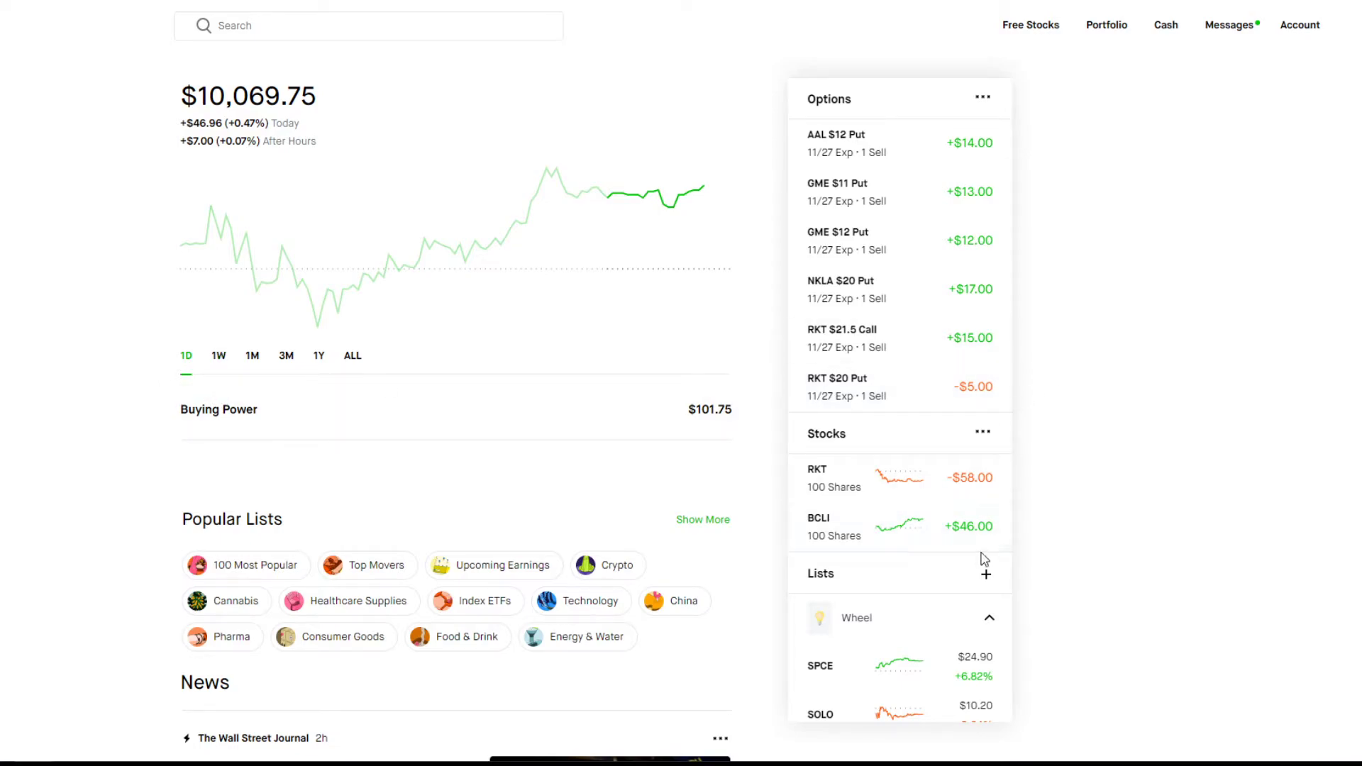
left_click(944, 536)
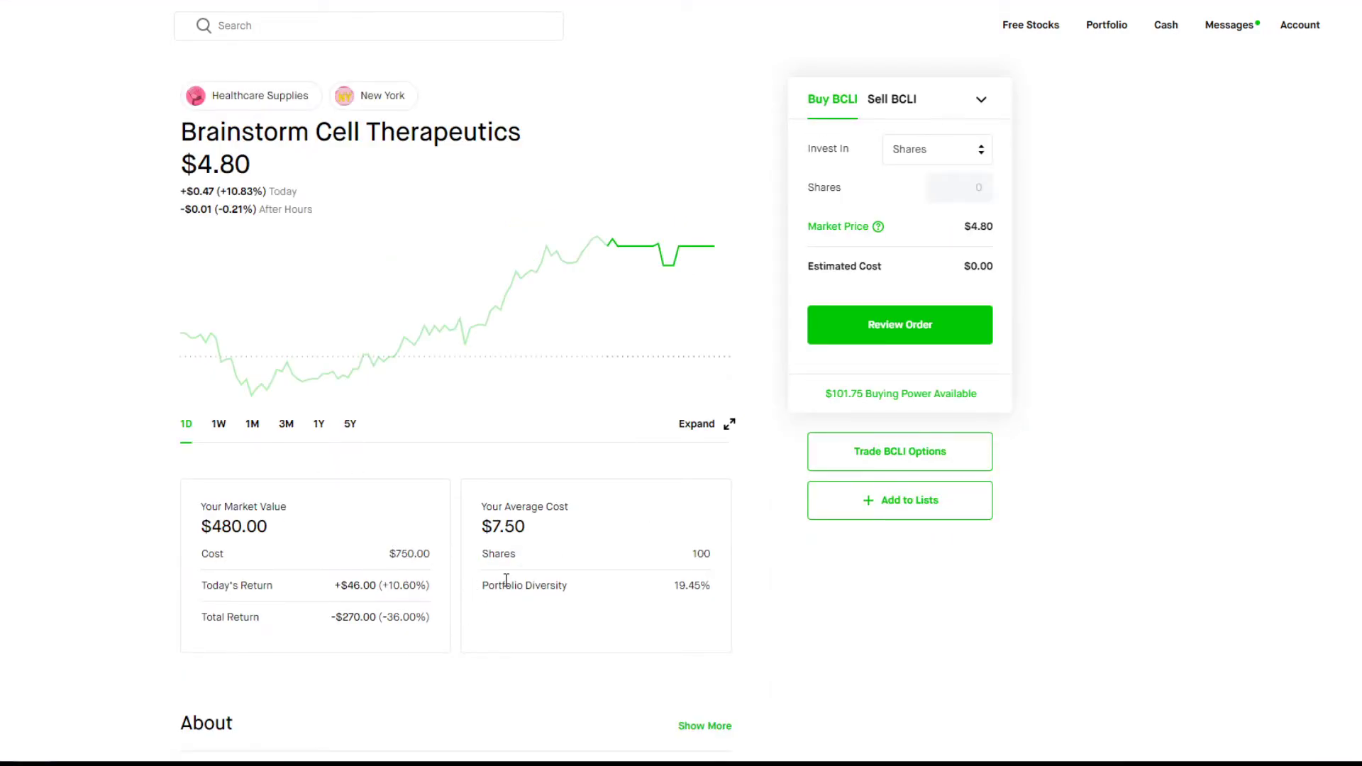
Step: Open BCLI's options chain and switch it to selling puts, then selling calls
left_click(897, 454)
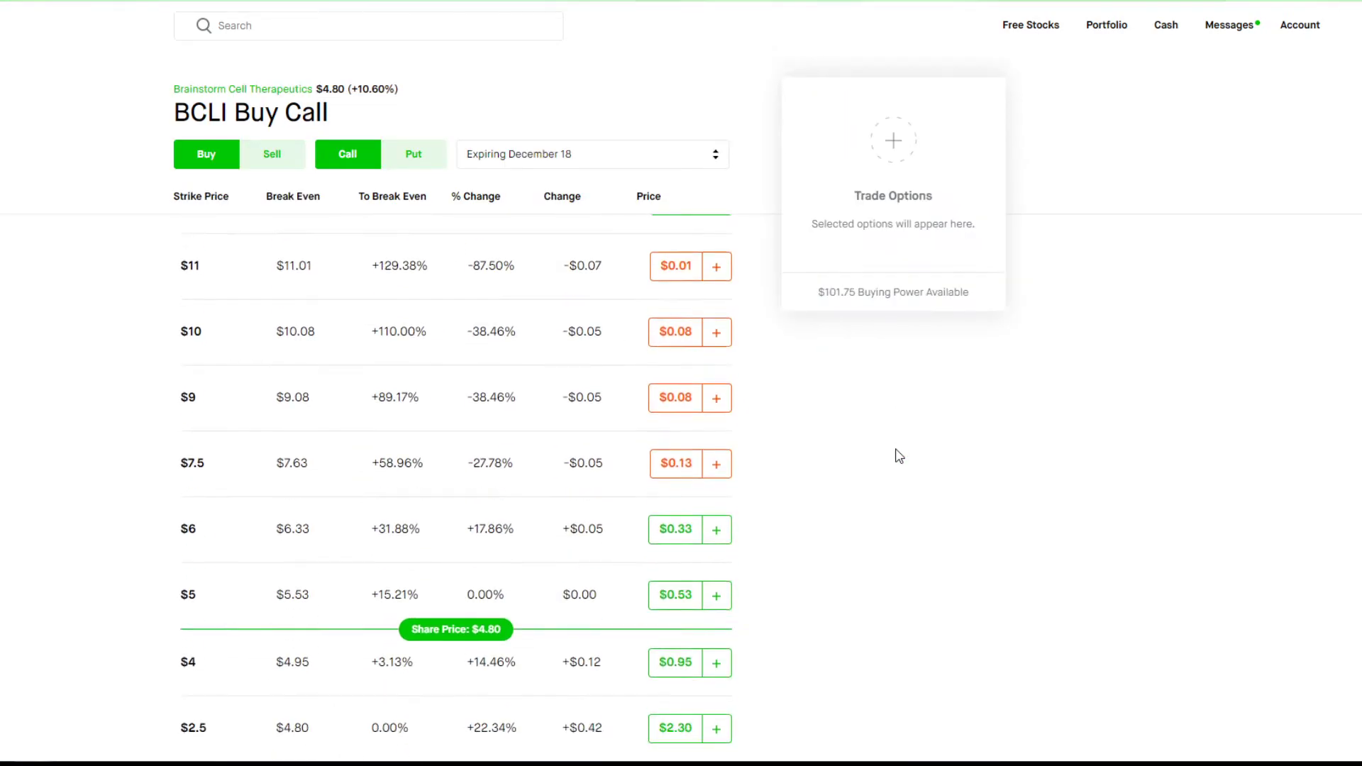
left_click(271, 153)
left_click(413, 153)
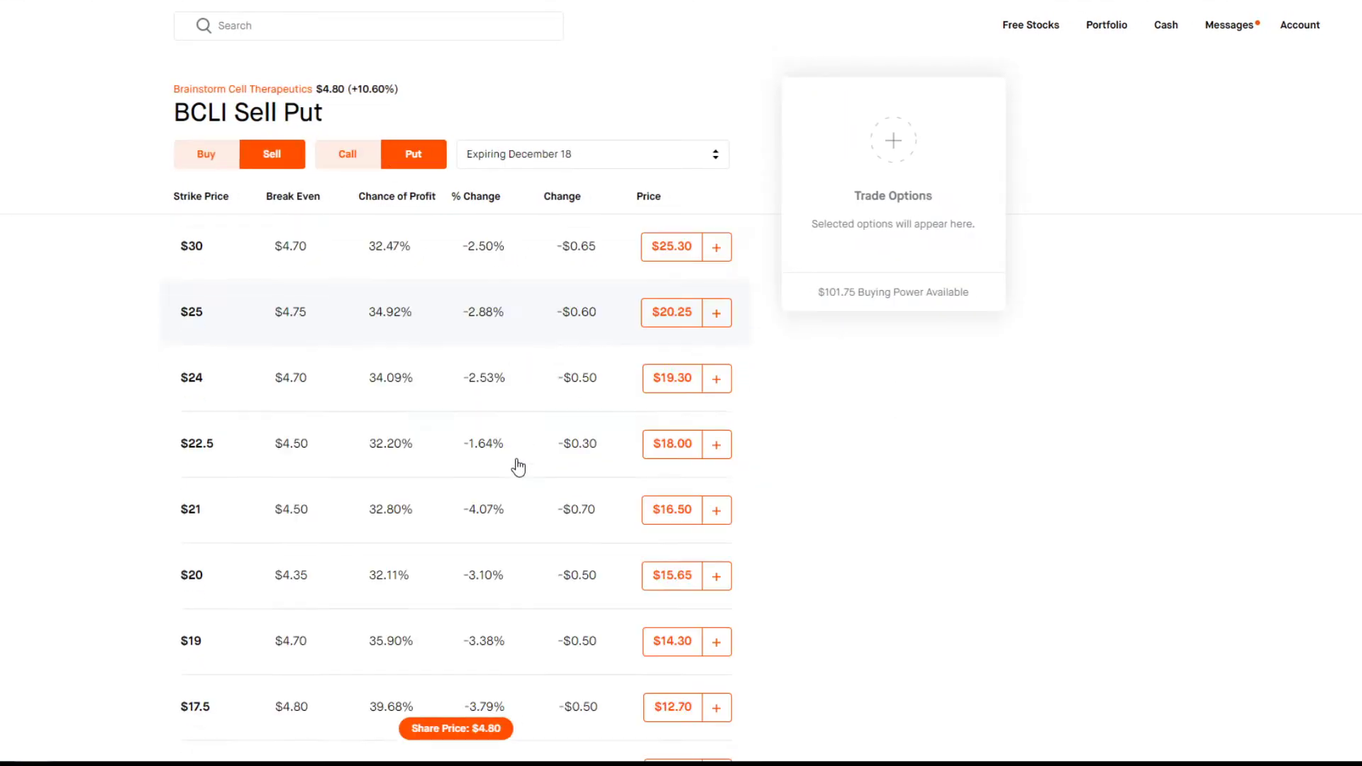
left_click(351, 159)
scroll(458, 442, "up", 1)
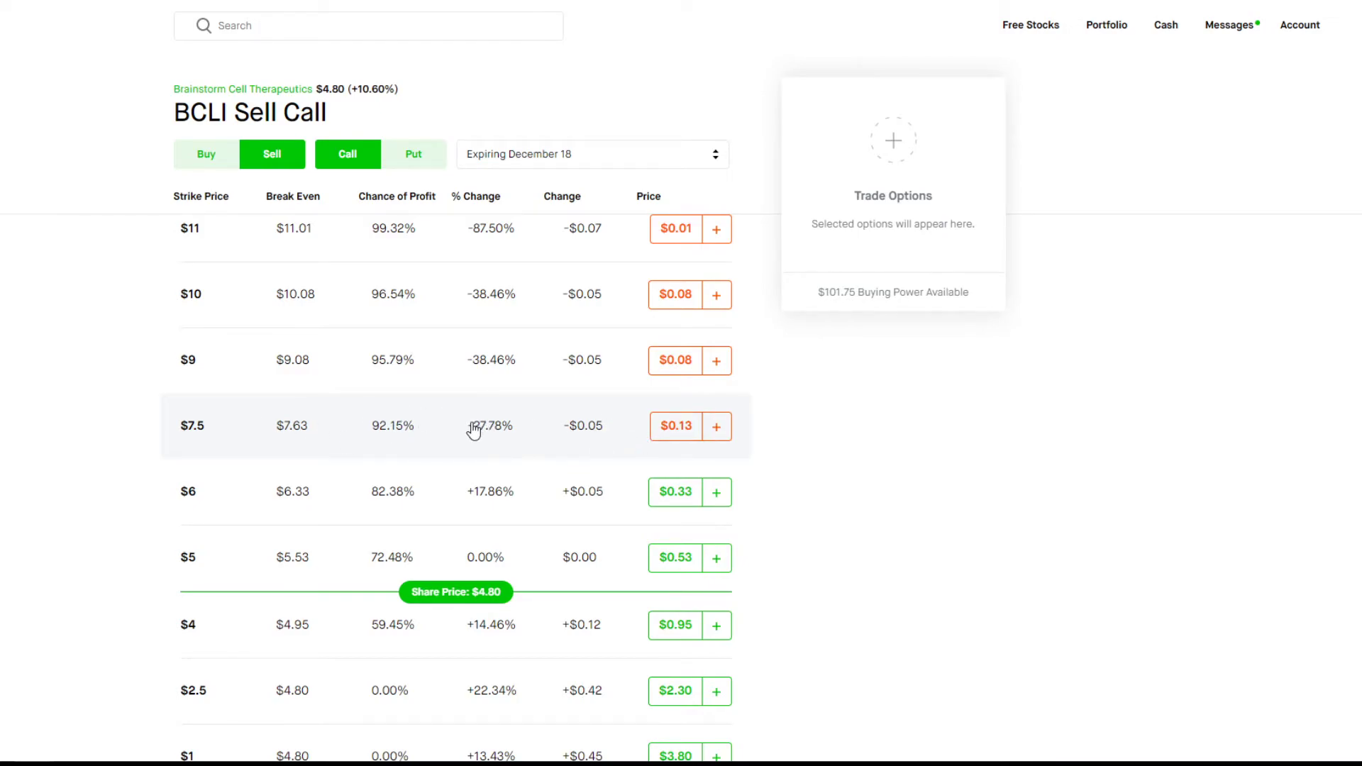
scroll(474, 430, "down", 1)
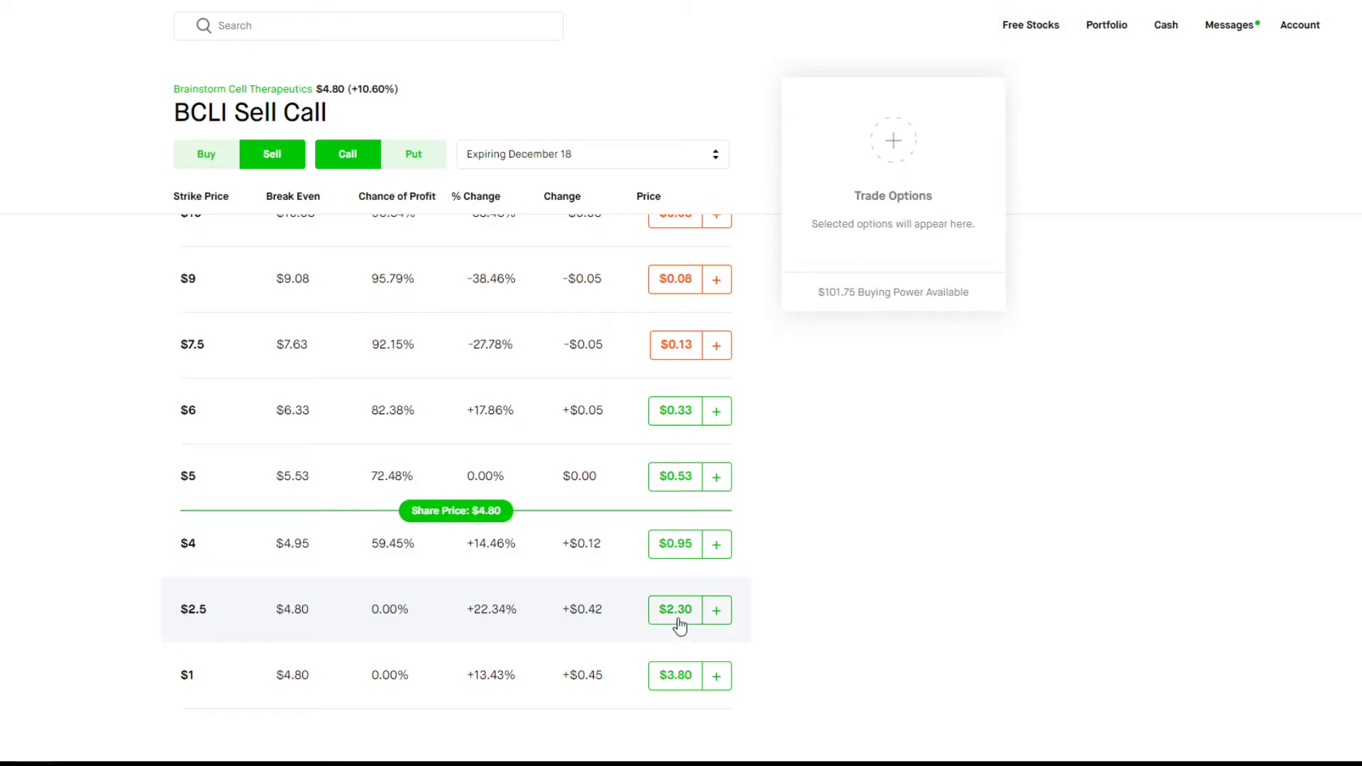
scroll(556, 627, "up", 1)
scroll(480, 496, "up", 1)
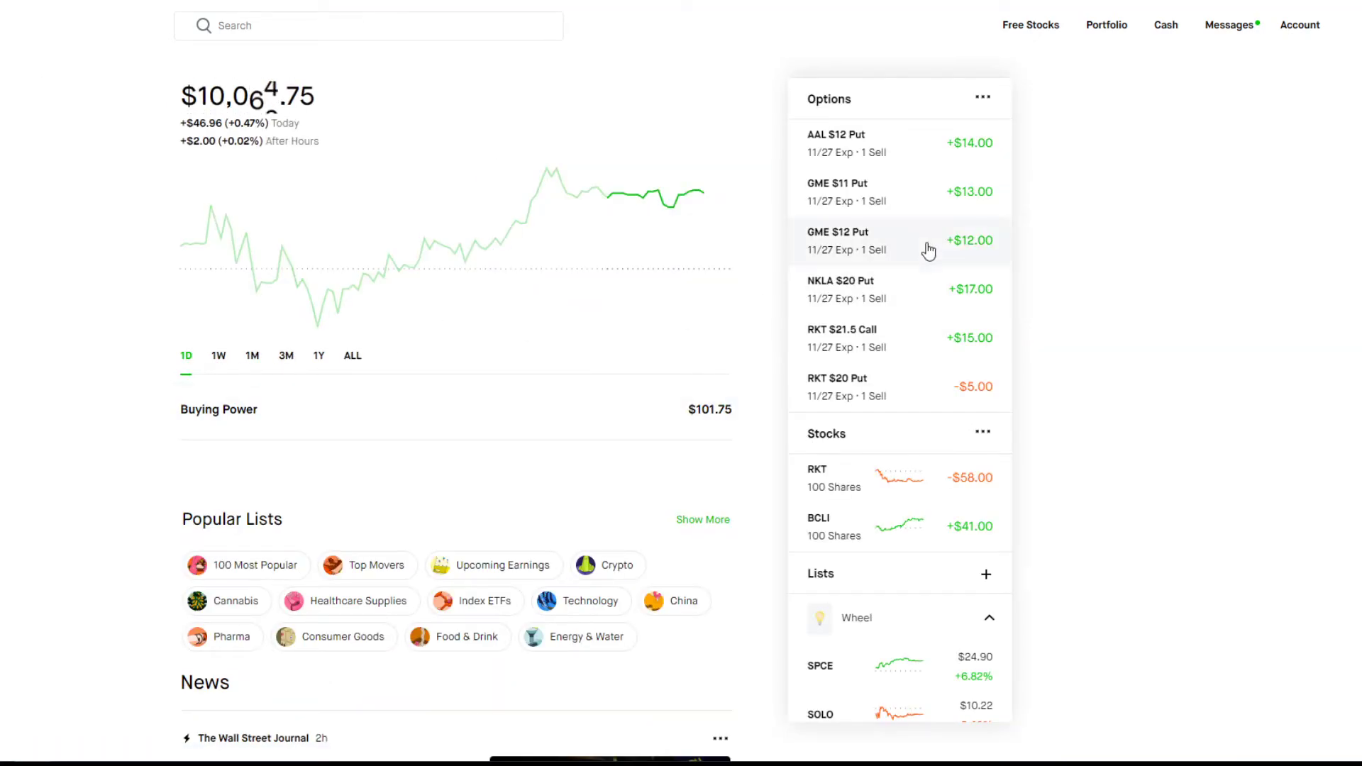
scroll(922, 352, "down", 3)
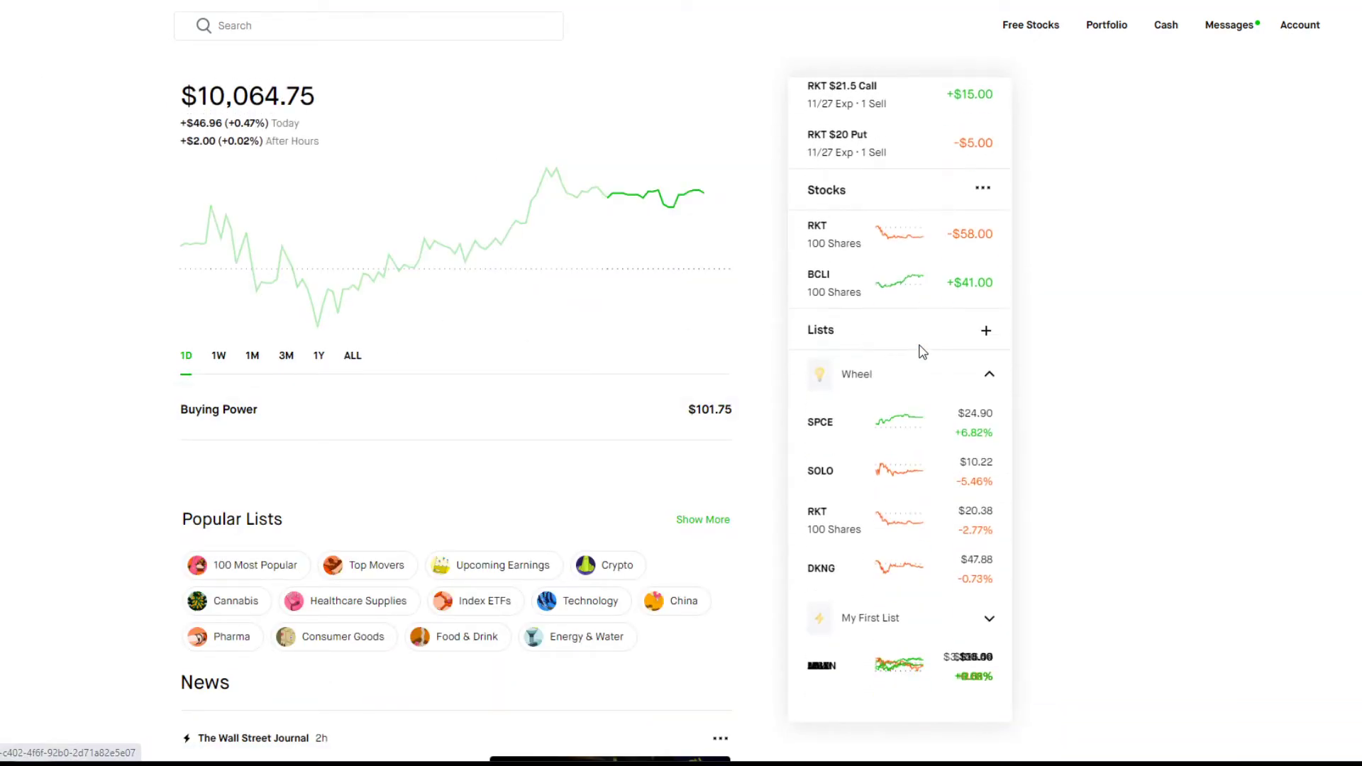
scroll(891, 280, "up", 2)
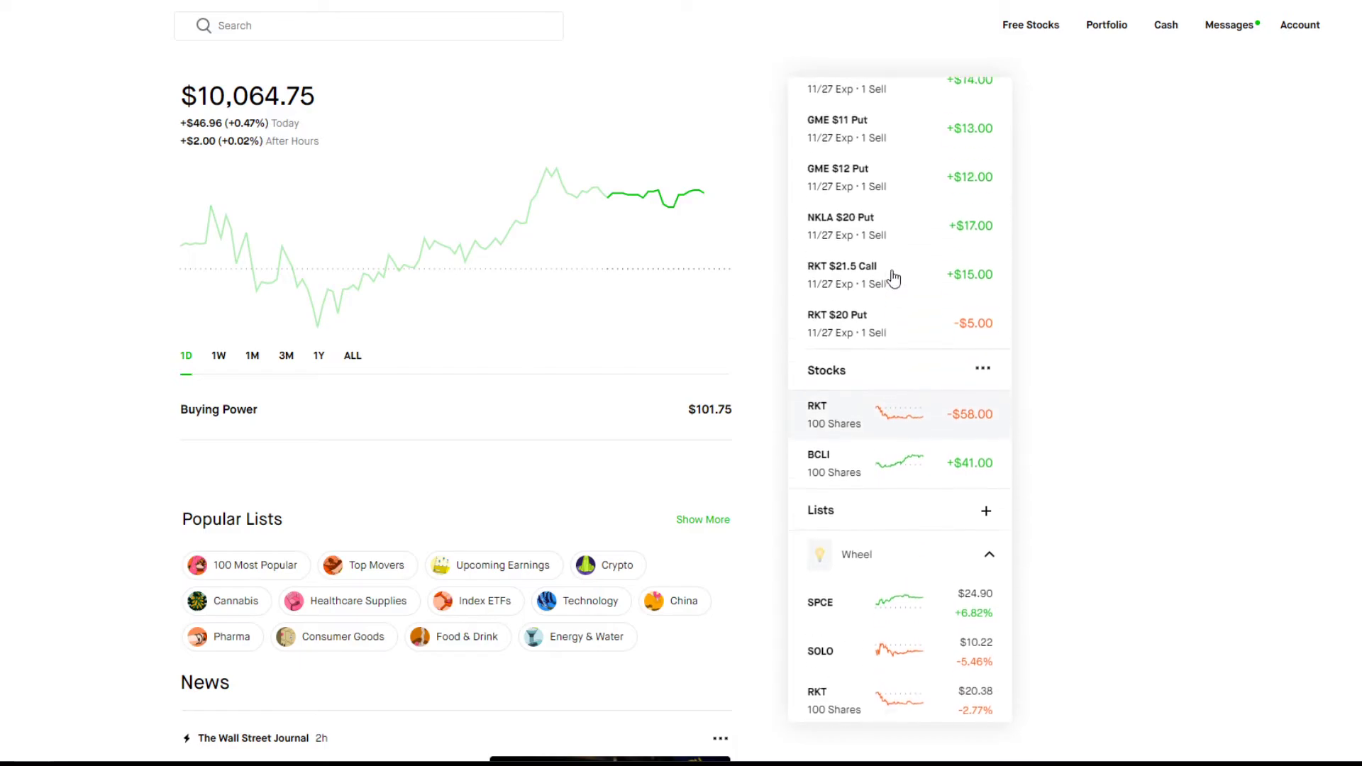
left_click(840, 481)
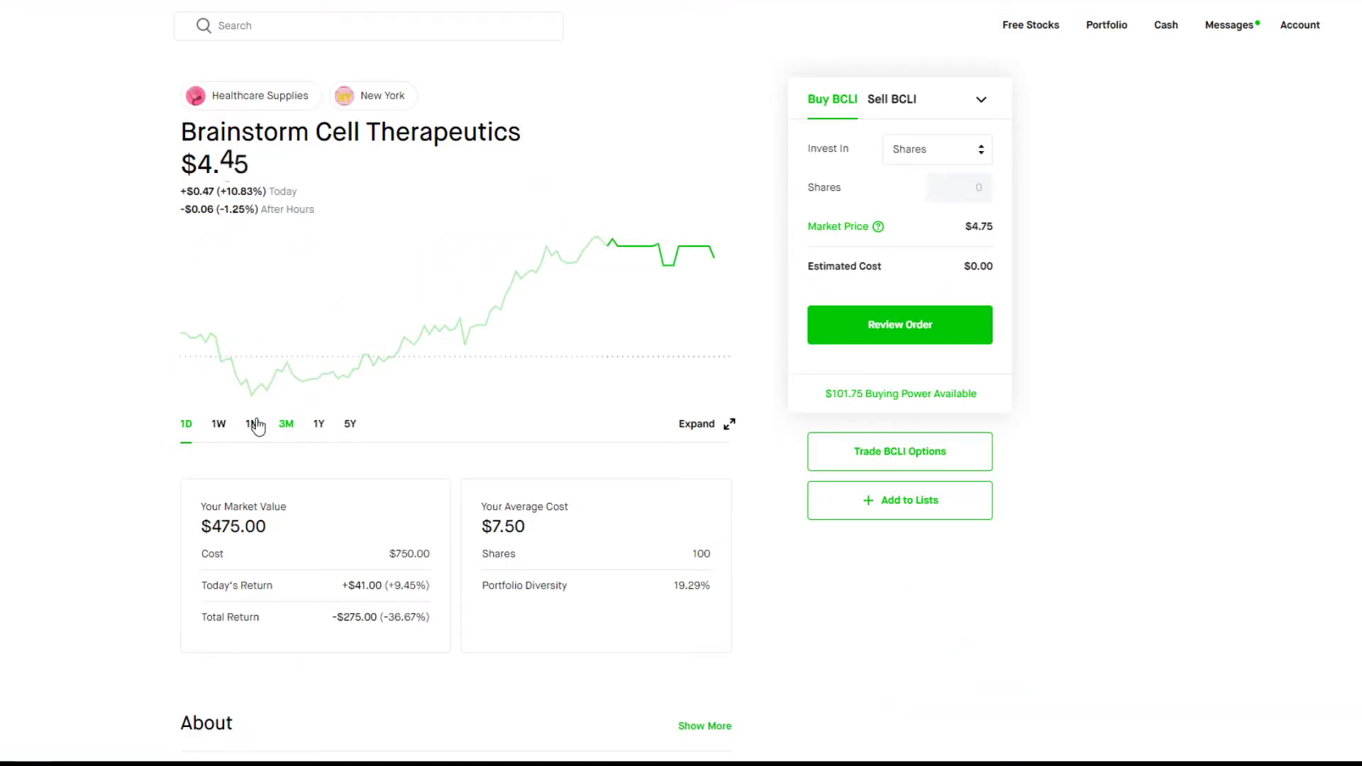
left_click(253, 425)
left_click(285, 430)
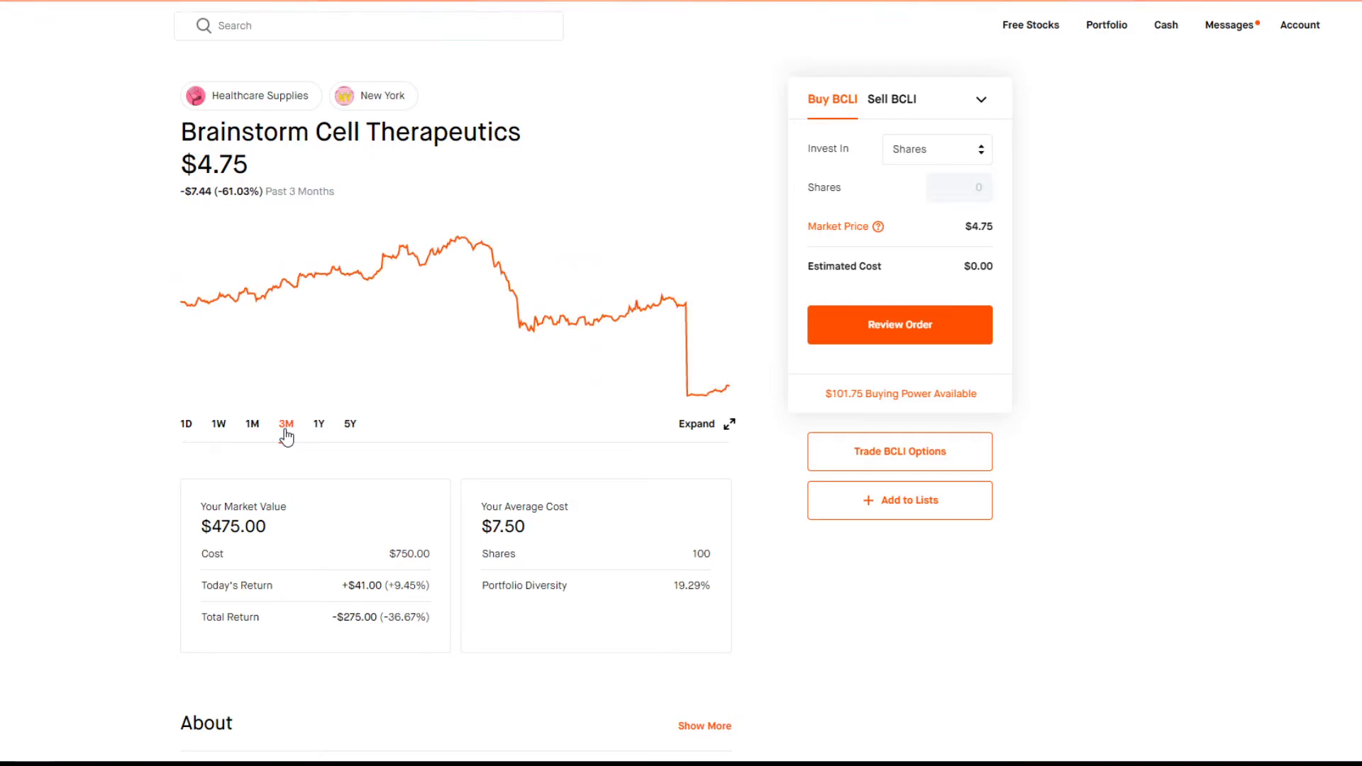
left_click(318, 425)
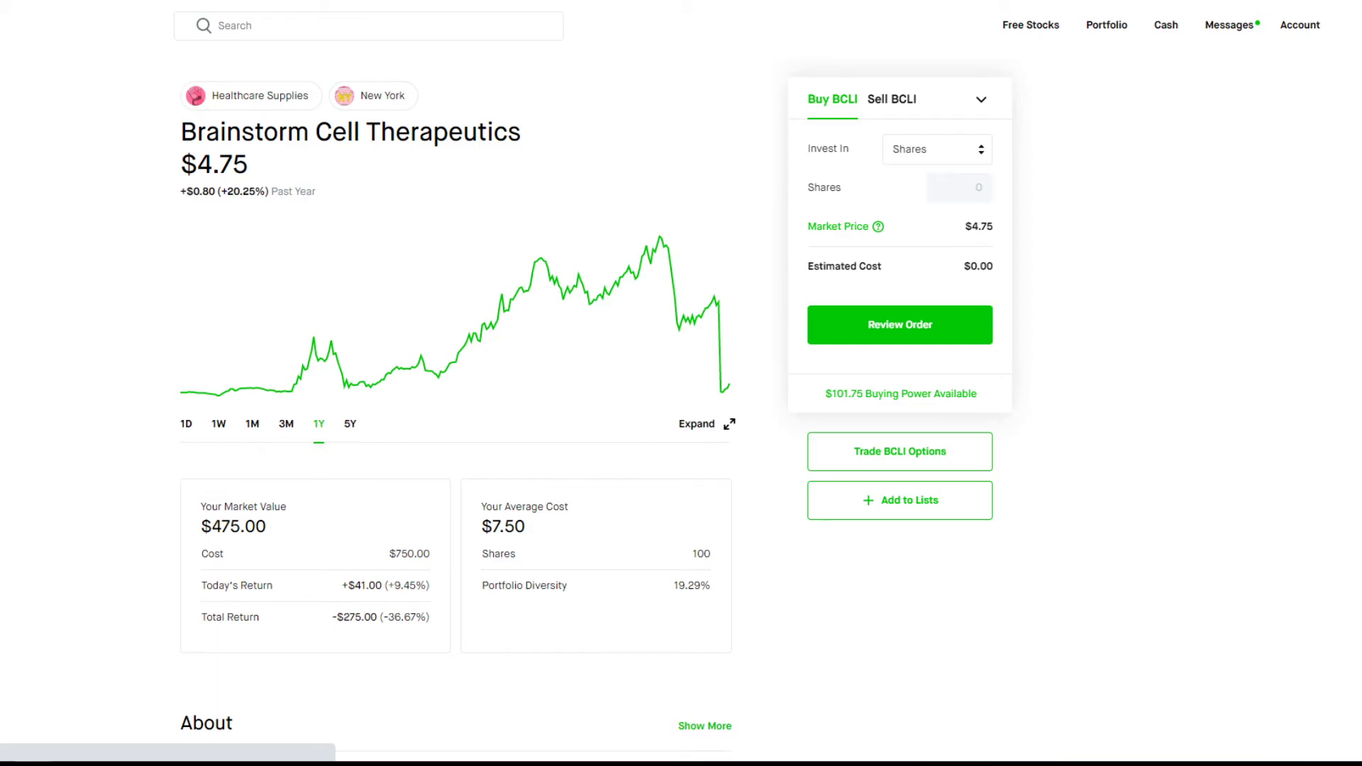
key("alt+Left")
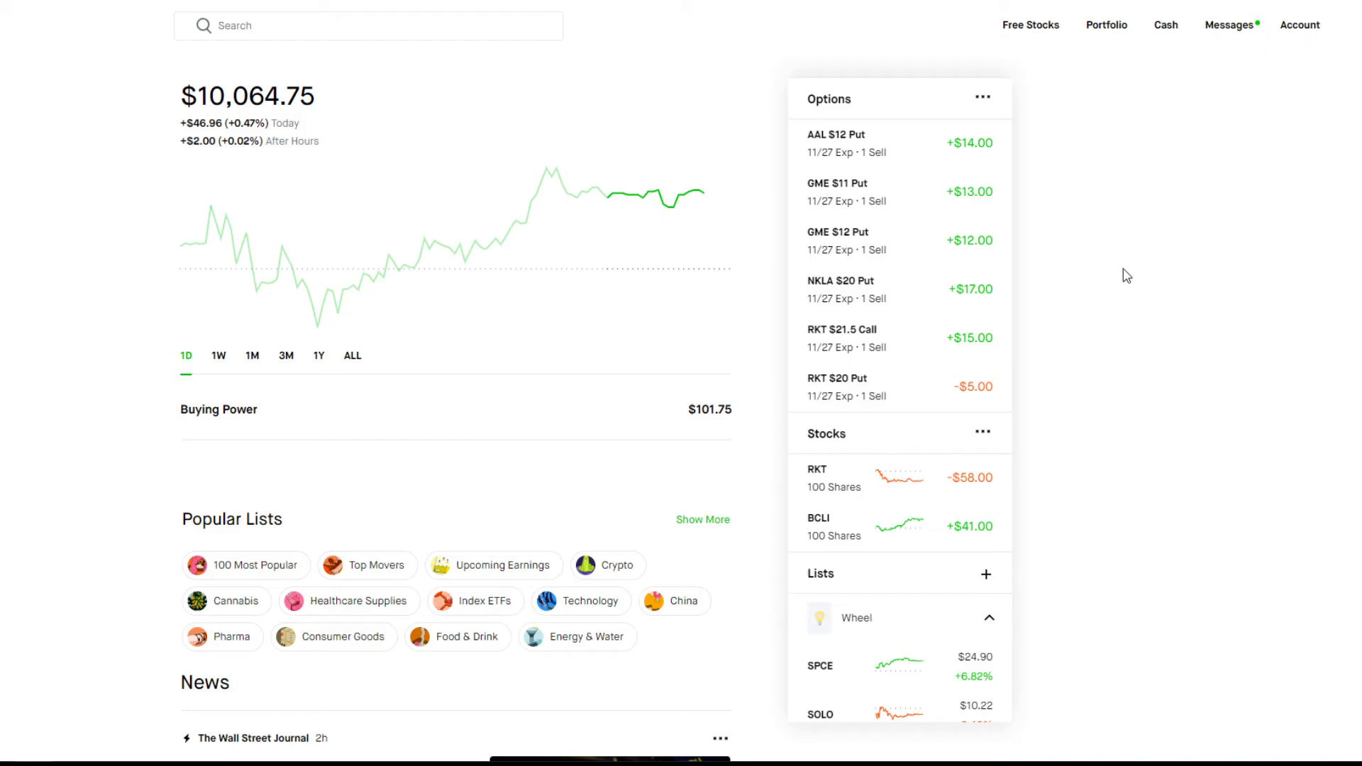
scroll(956, 334, "down", 3)
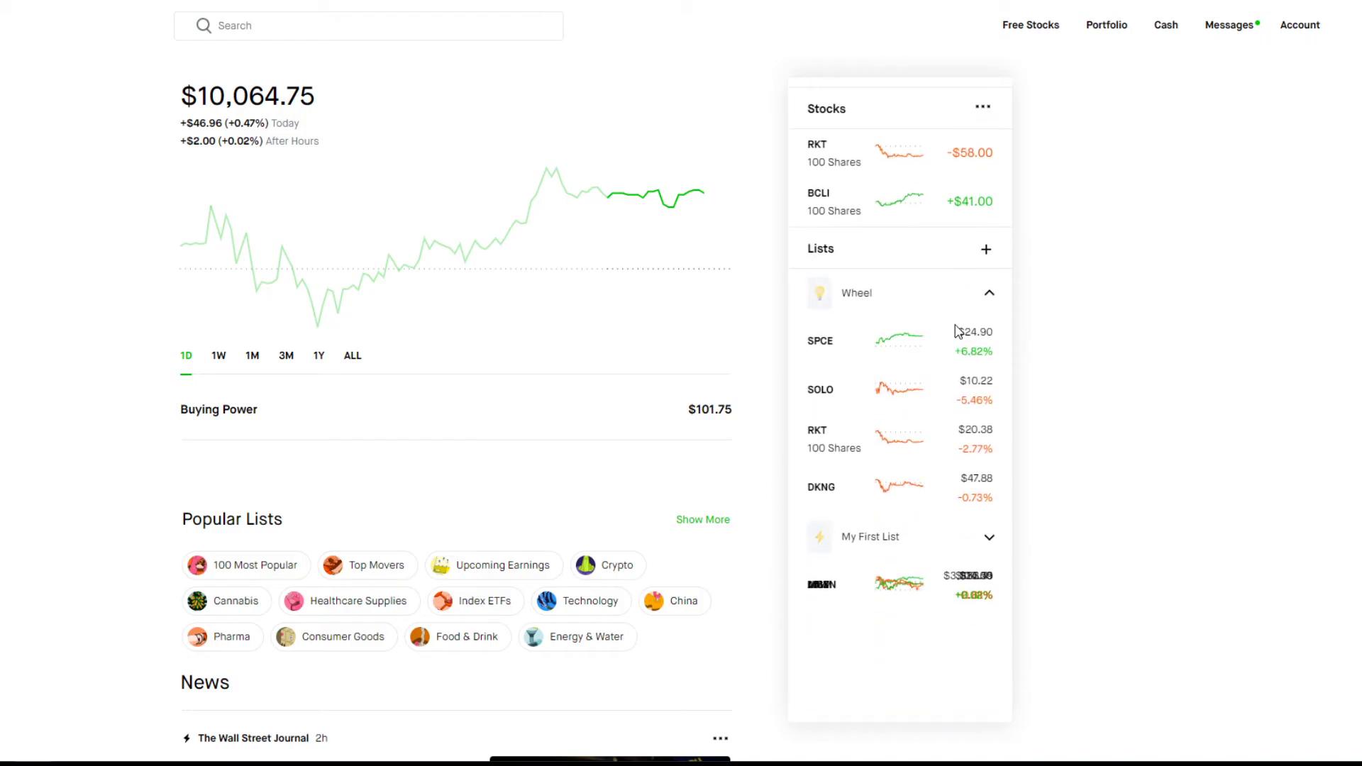
scroll(957, 333, "up", 1)
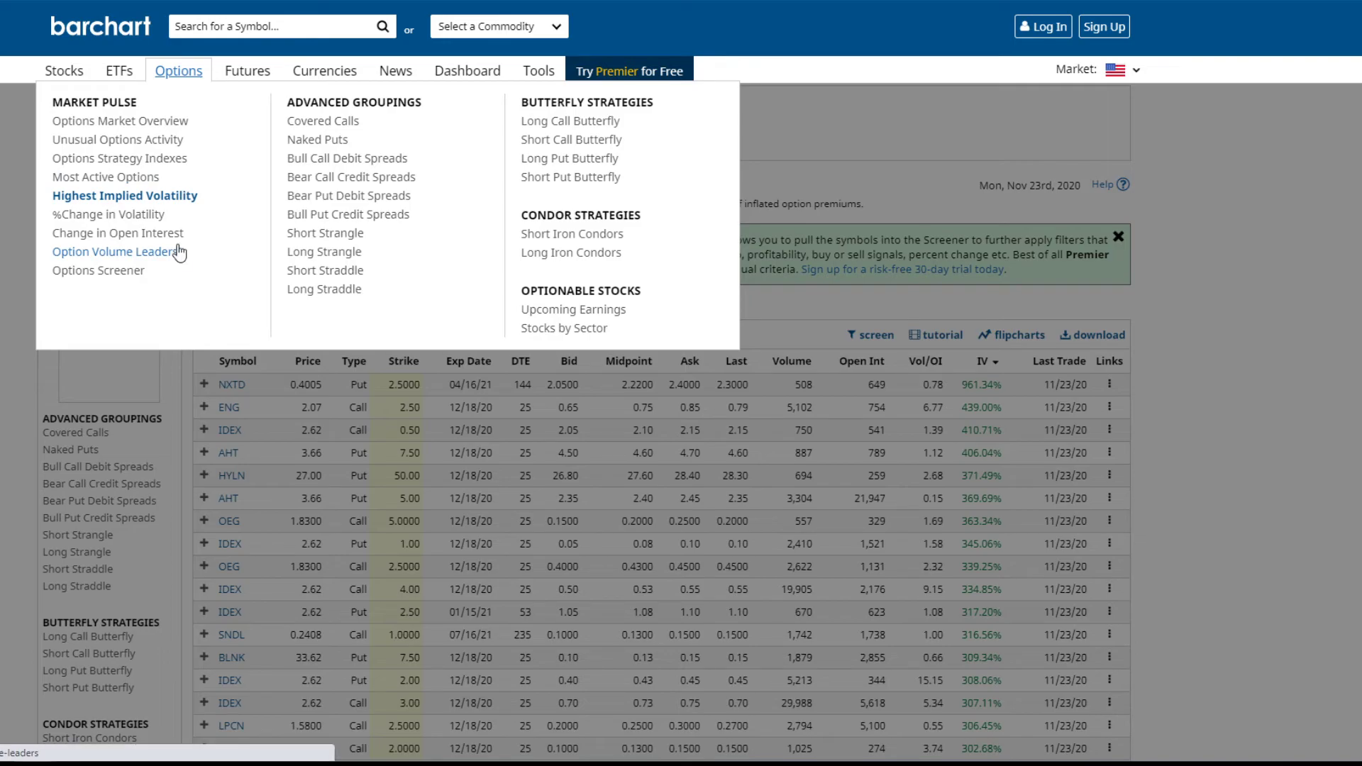
Step: Load Barchart's highest implied volatility list and highlight BLNK's 33.62 price
left_click(188, 200)
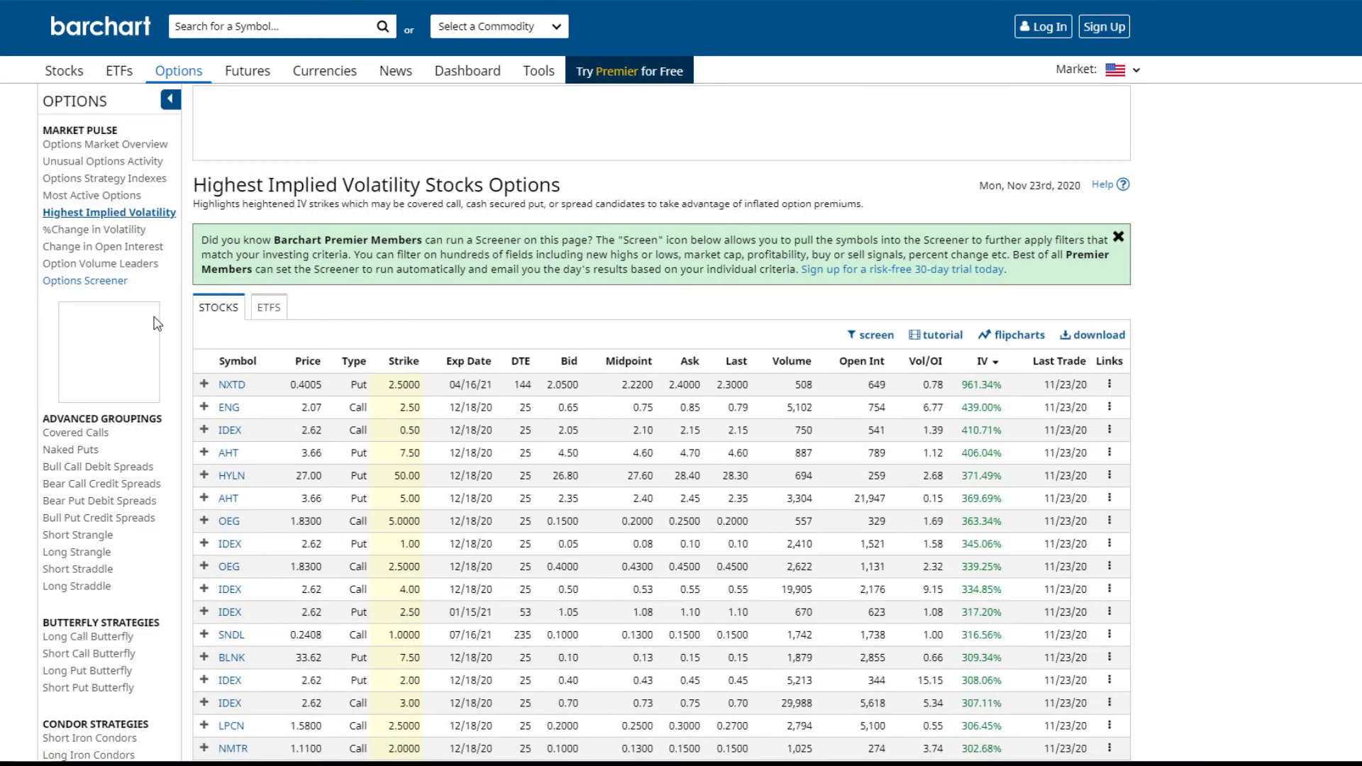
scroll(602, 407, "down", 2)
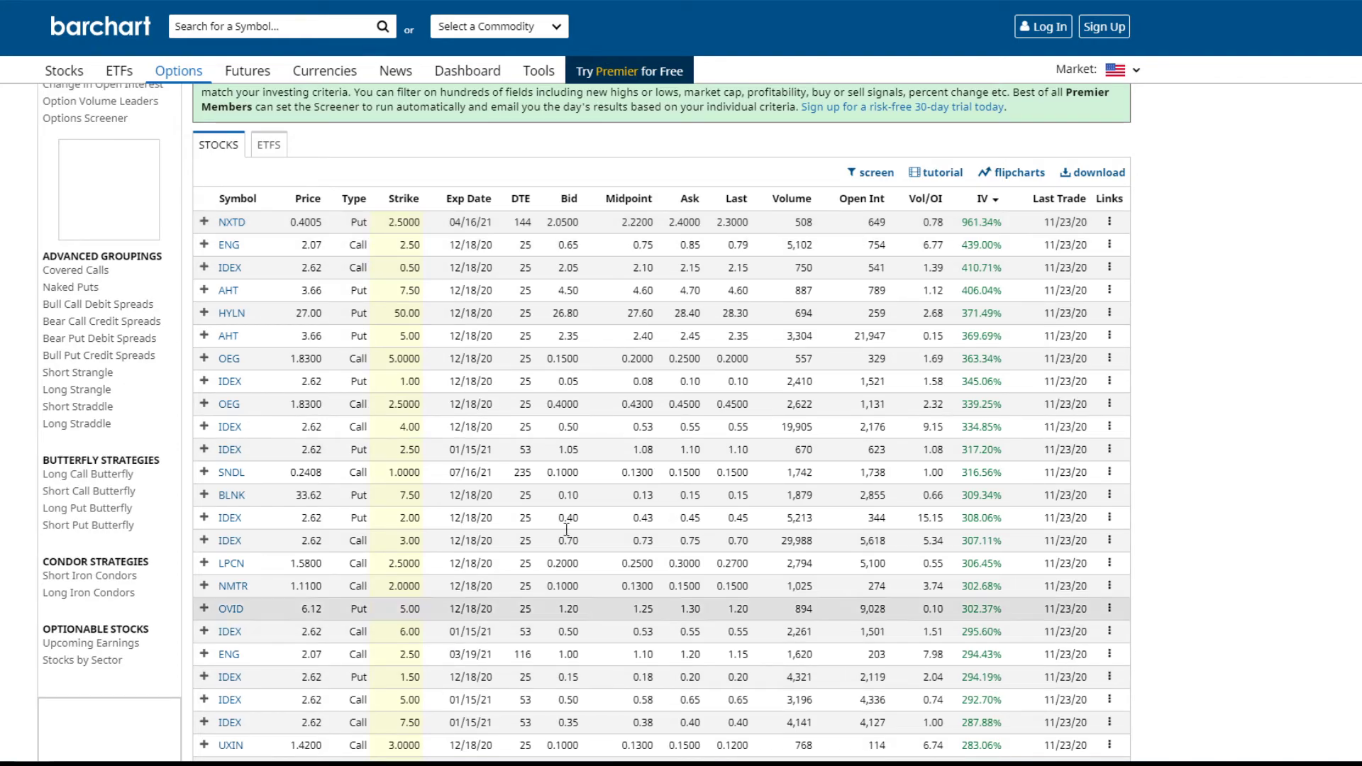
scroll(486, 458, "down", 1)
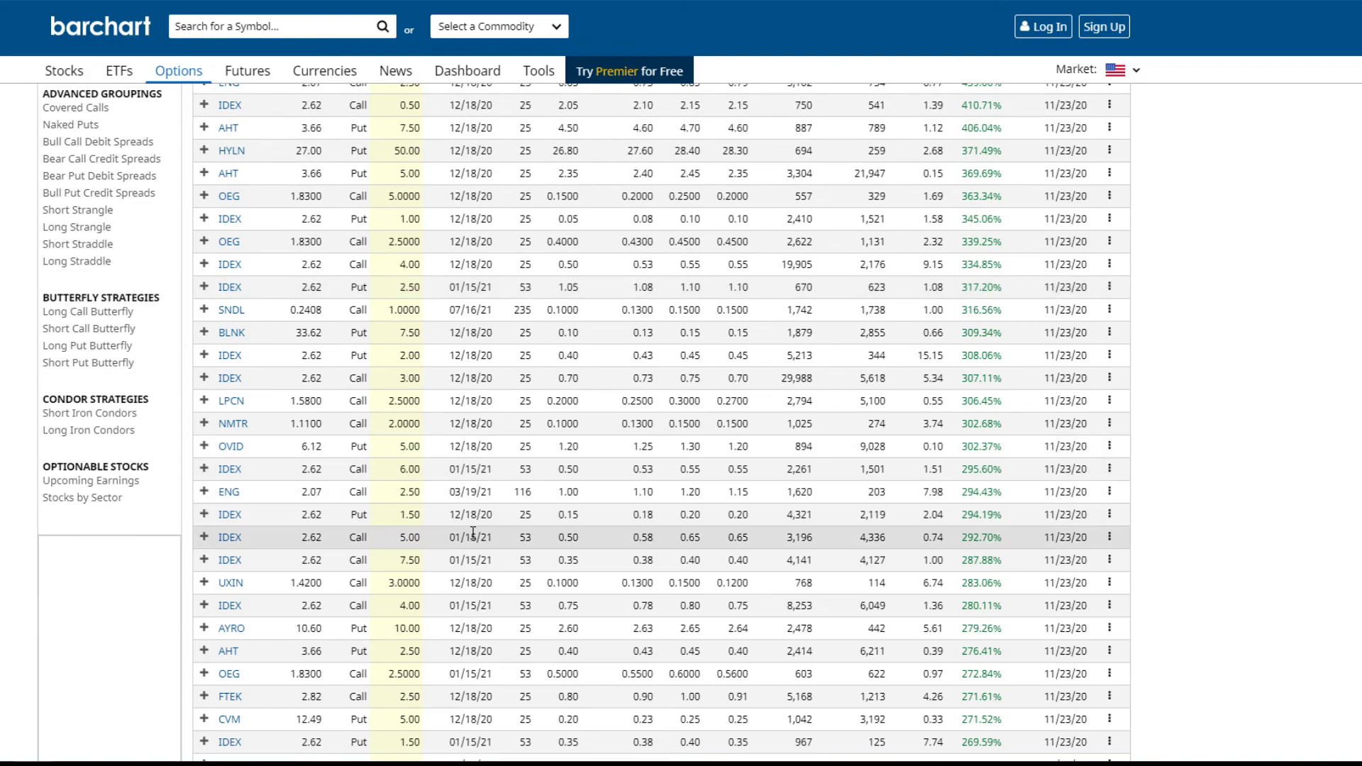
scroll(469, 530, "down", 3)
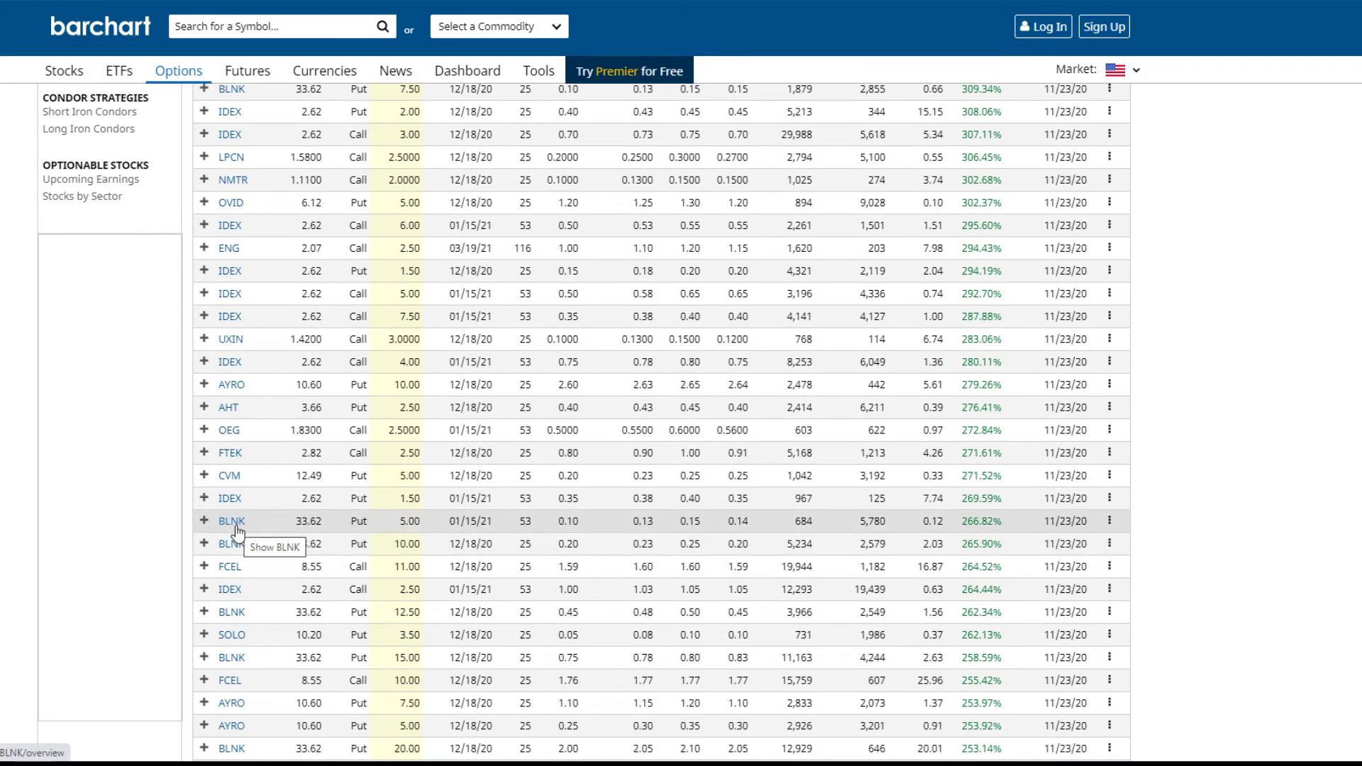
scroll(236, 530, "up", 2)
scroll(255, 447, "up", 1)
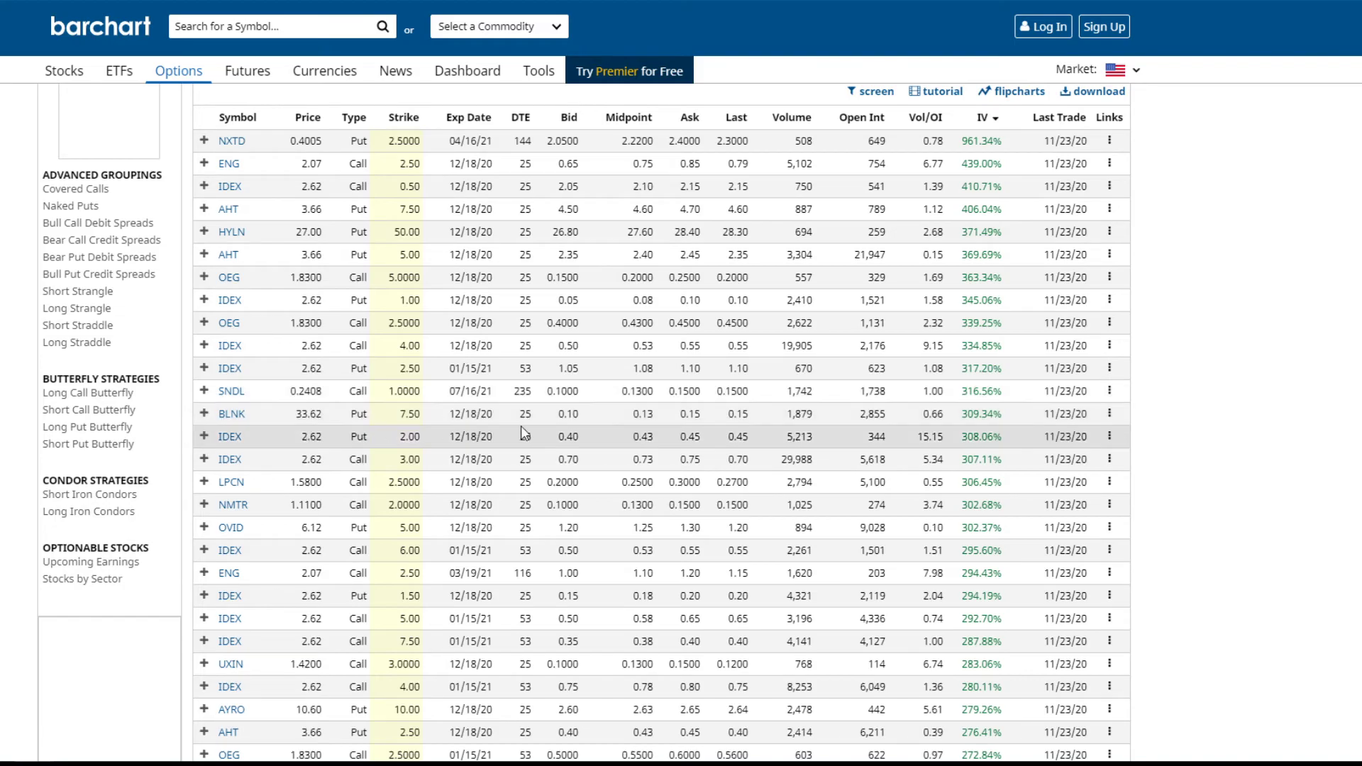
left_click_drag(283, 418, 319, 417)
left_click(319, 418)
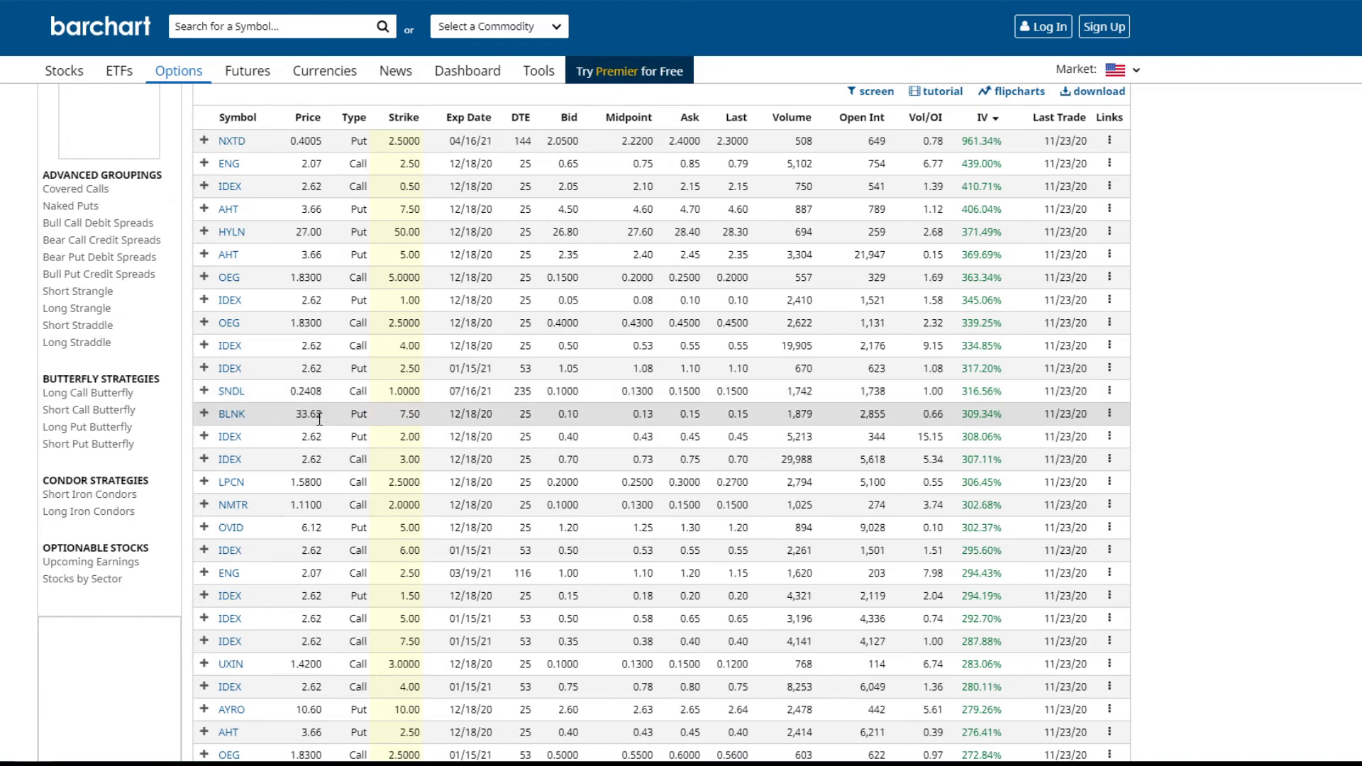
double_click(318, 417)
left_click(328, 422)
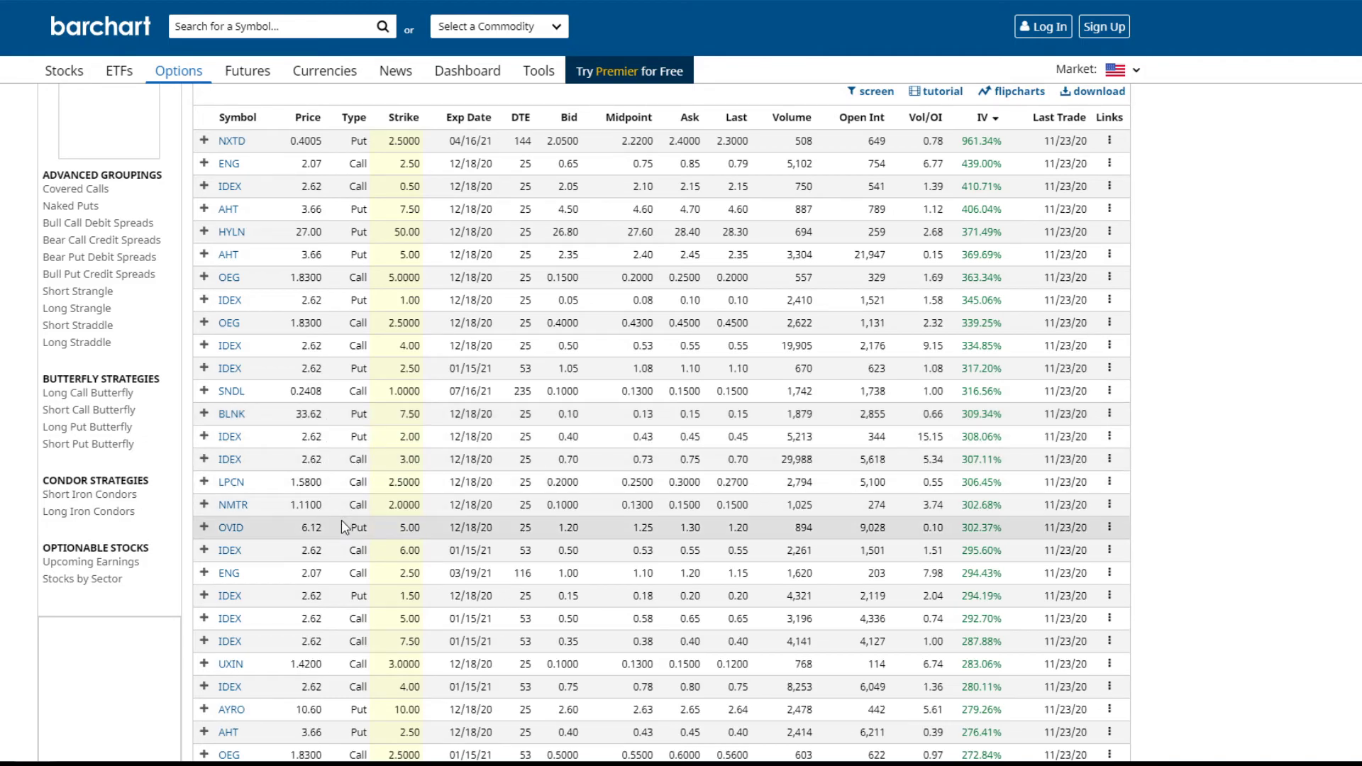
Step: Re-check BLNK's 33.62 price in the high-IV table
left_click_drag(324, 418, 296, 415)
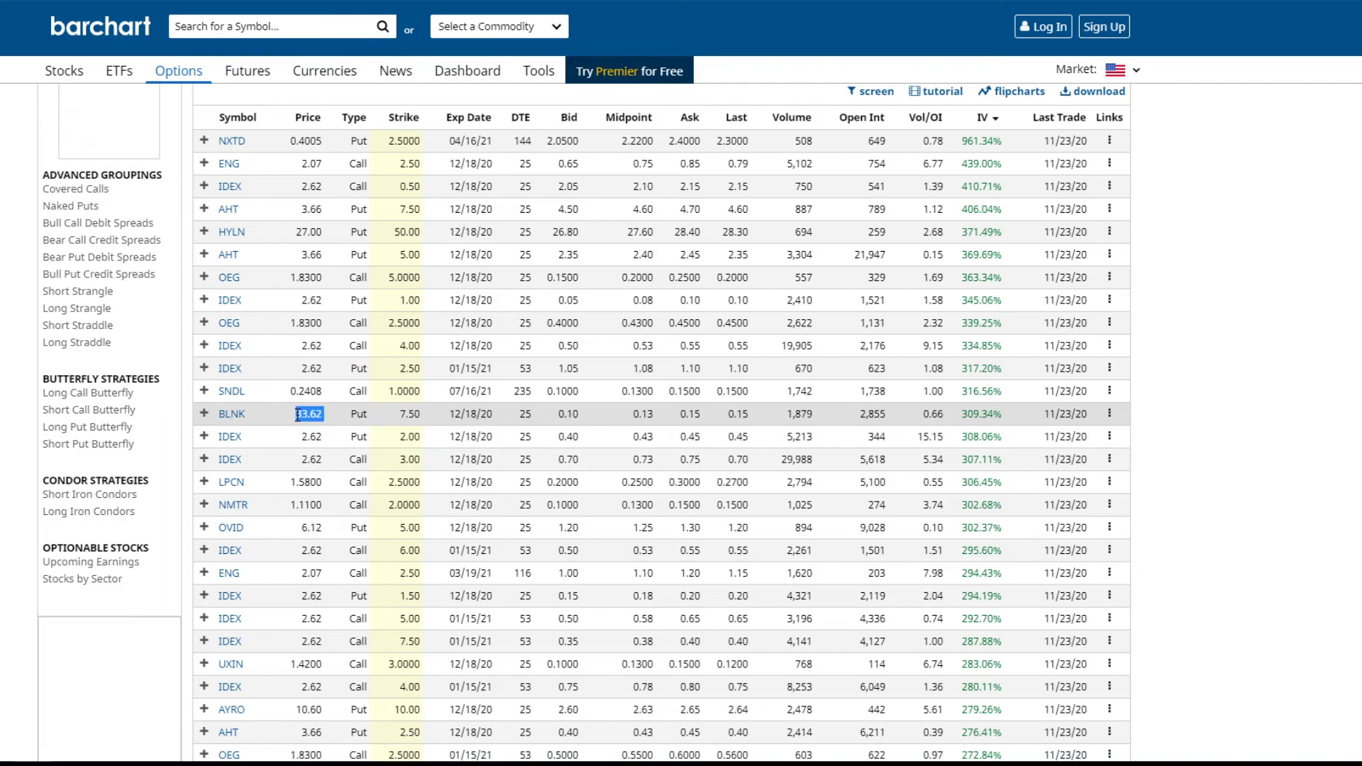
left_click(297, 415)
mouse_move(322, 413)
left_mouse_down()
mouse_move(285, 420)
mouse_move(324, 415)
mouse_move(303, 413)
left_mouse_up()
left_click(327, 418)
left_click(296, 420)
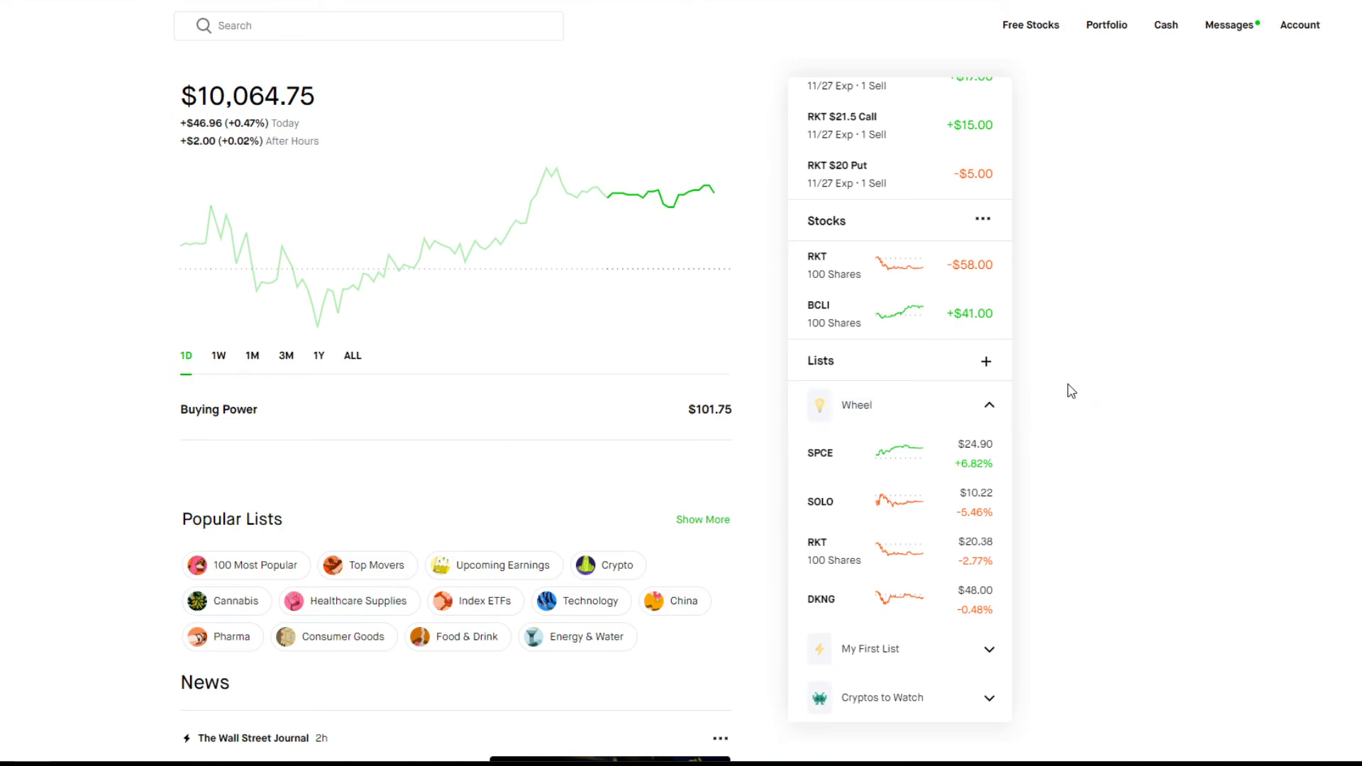
scroll(960, 426, "up", 1)
scroll(966, 431, "up", 2)
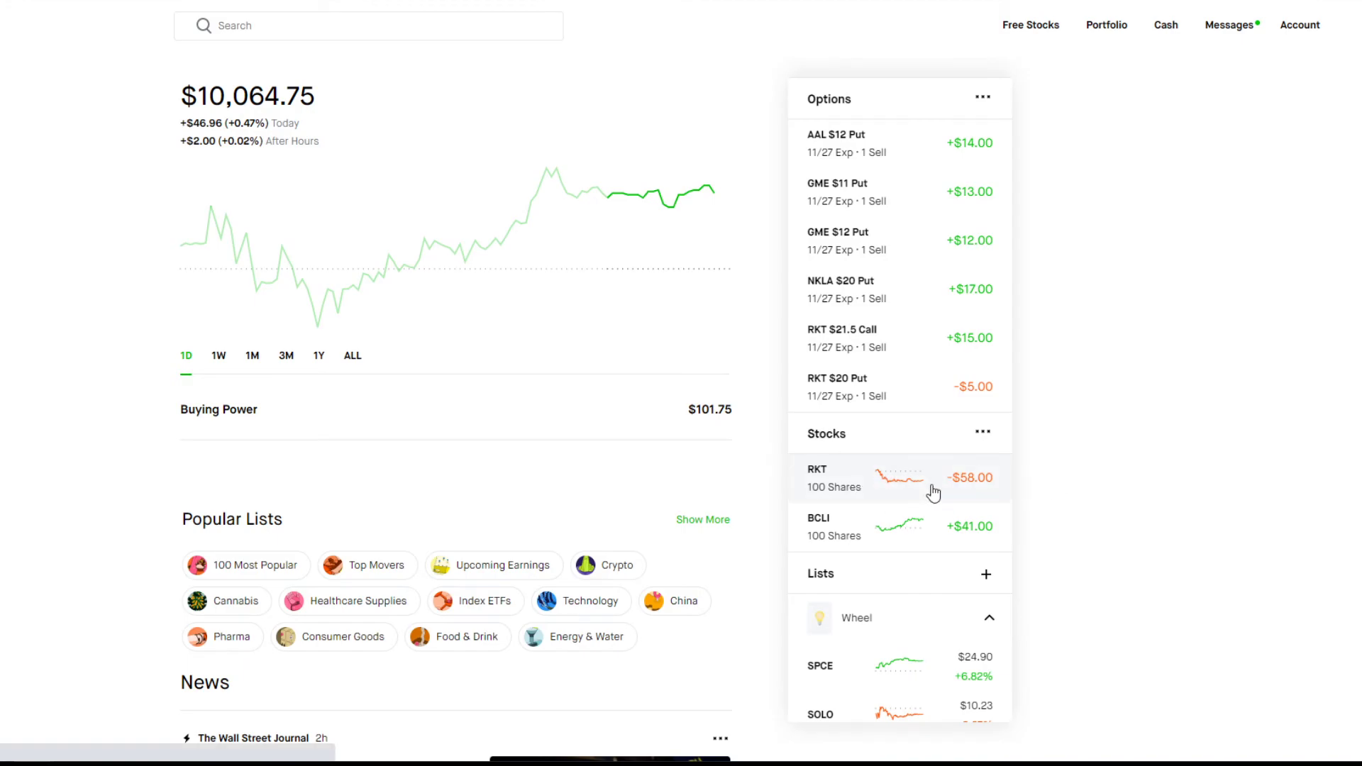
left_click(933, 491)
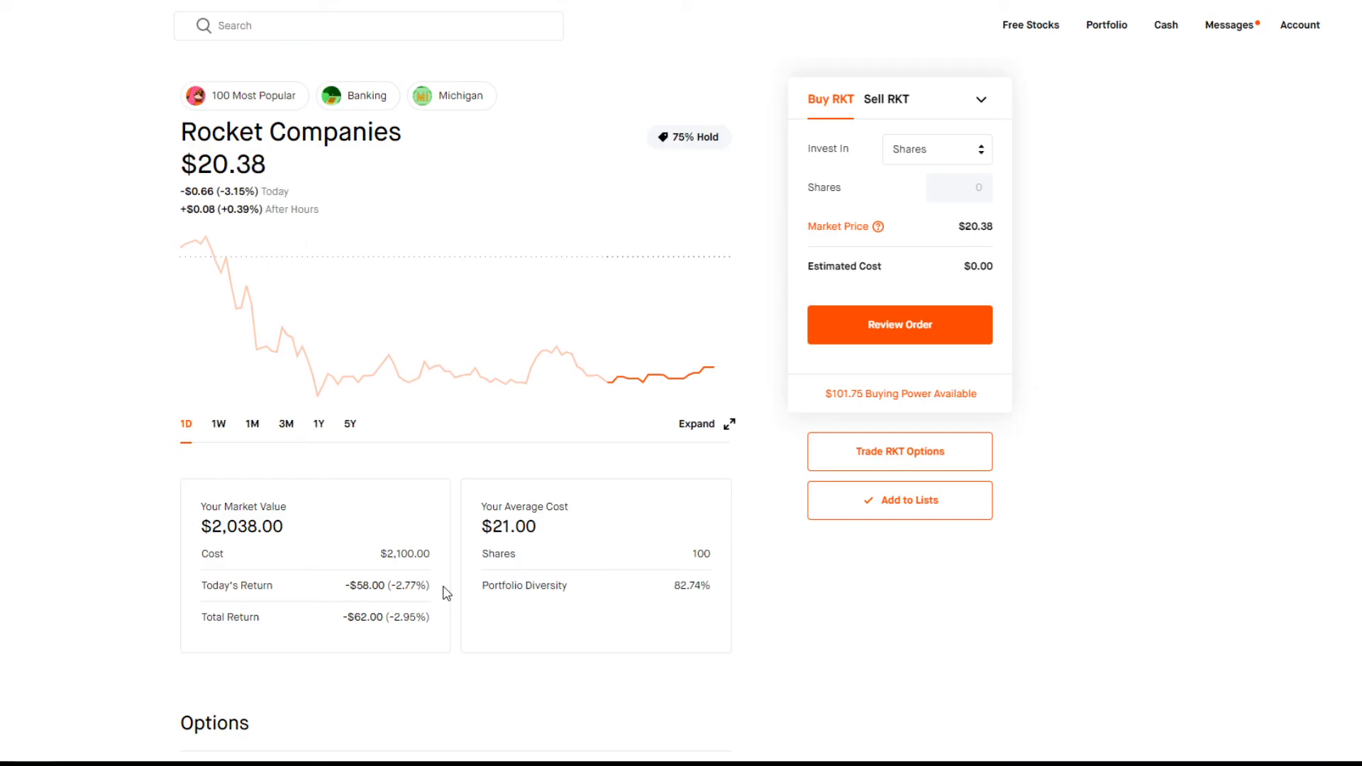
left_click_drag(444, 593, 372, 582)
left_click(285, 503)
key("alt+Left")
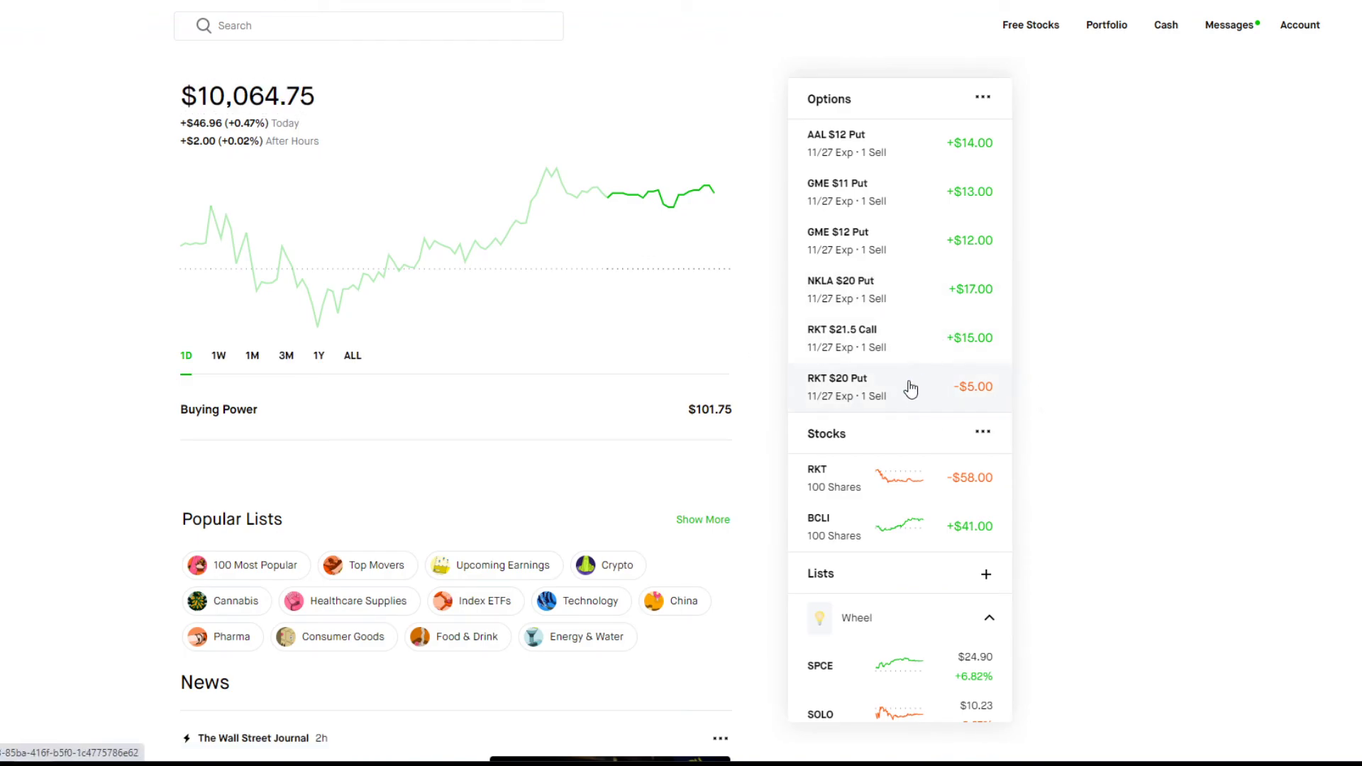
Step: View the RKT $20 Put's market value card and its 11/27 expiry, contracts and $19.73 break-even
left_click(873, 381)
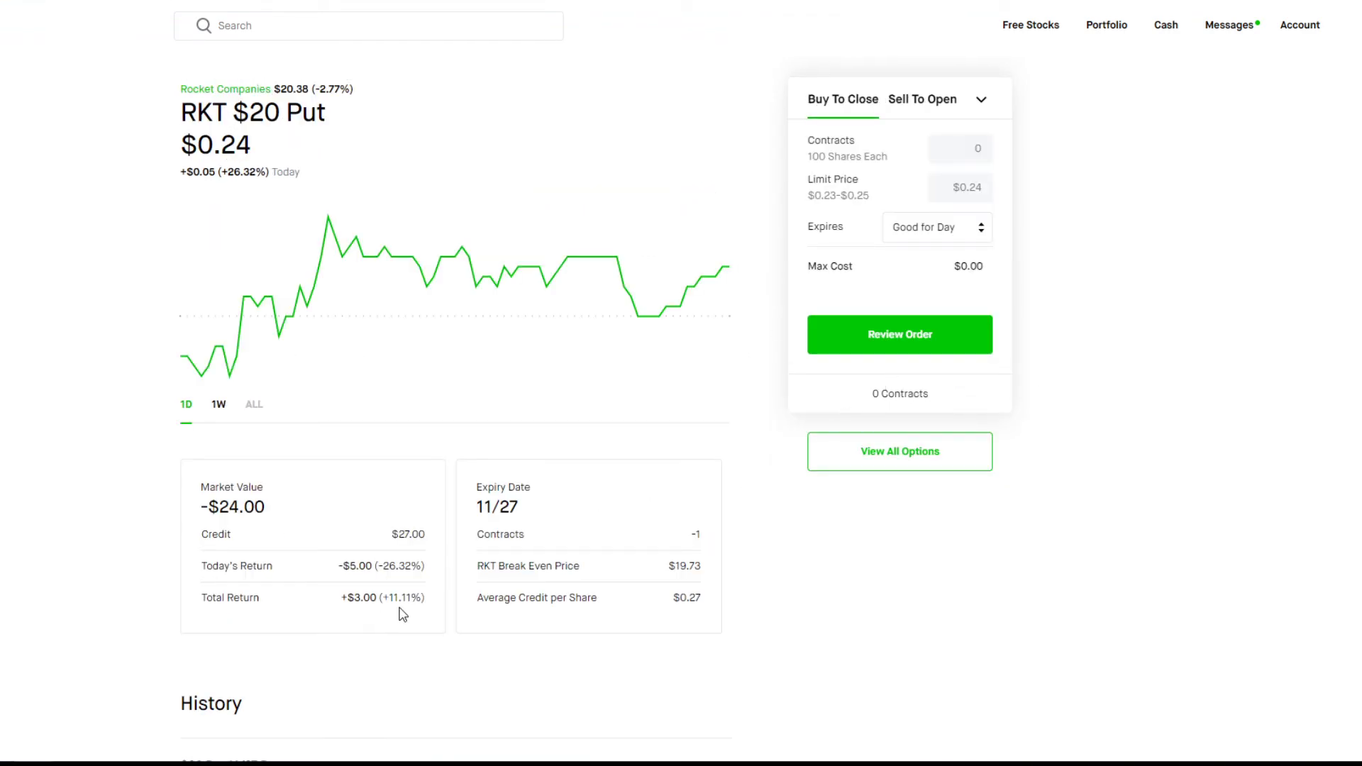
left_click_drag(402, 614, 200, 484)
left_click(663, 457)
left_click_drag(675, 592, 578, 511)
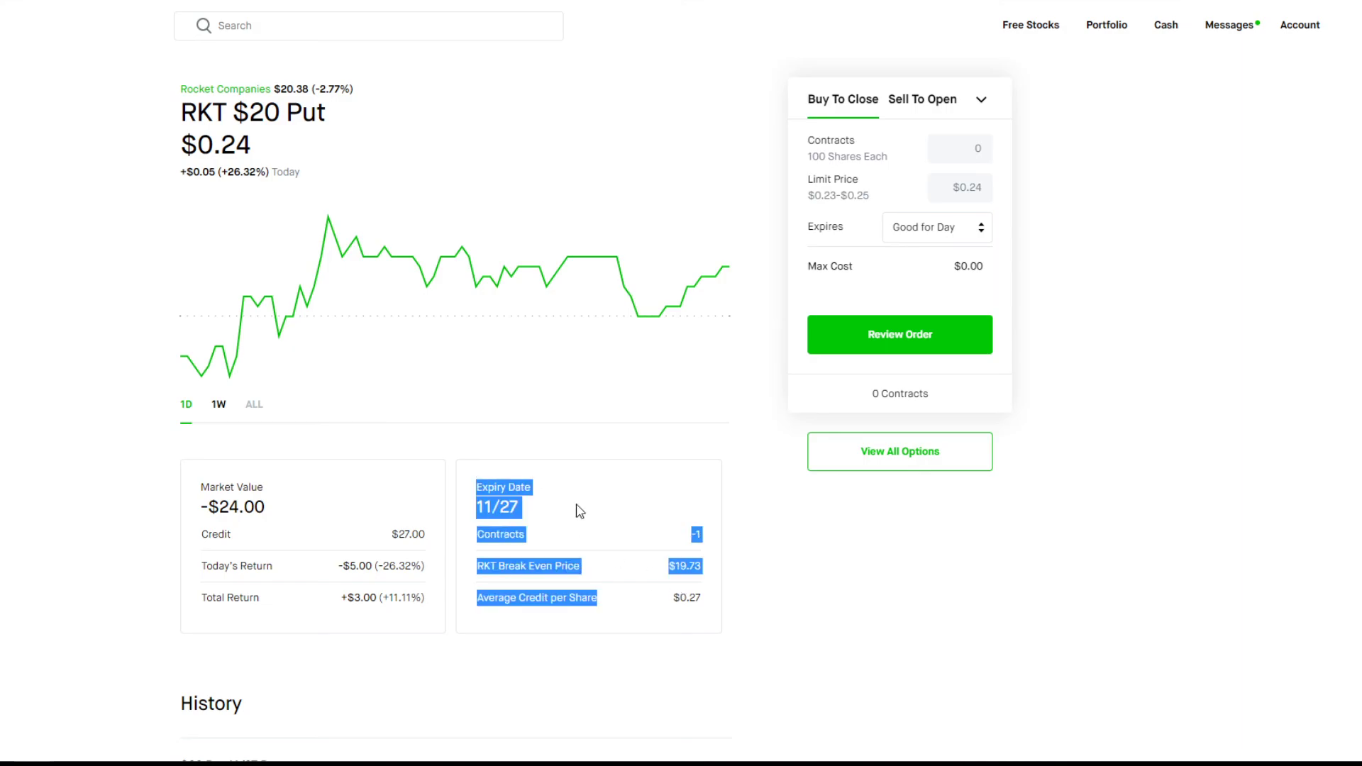
left_click(578, 511)
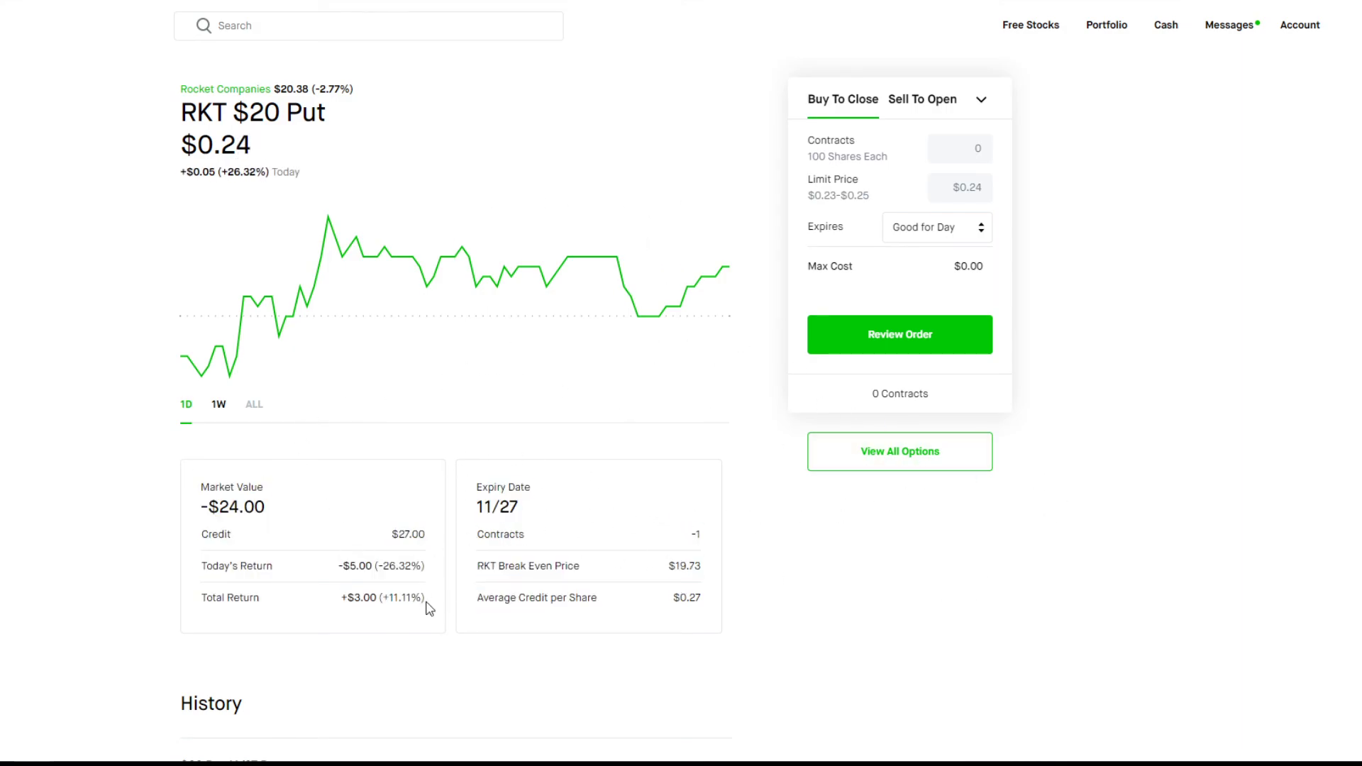
Step: Re-examine the put's Market Value card figures, credit and return numbers repeatedly
left_click_drag(426, 608, 191, 487)
left_click(432, 538)
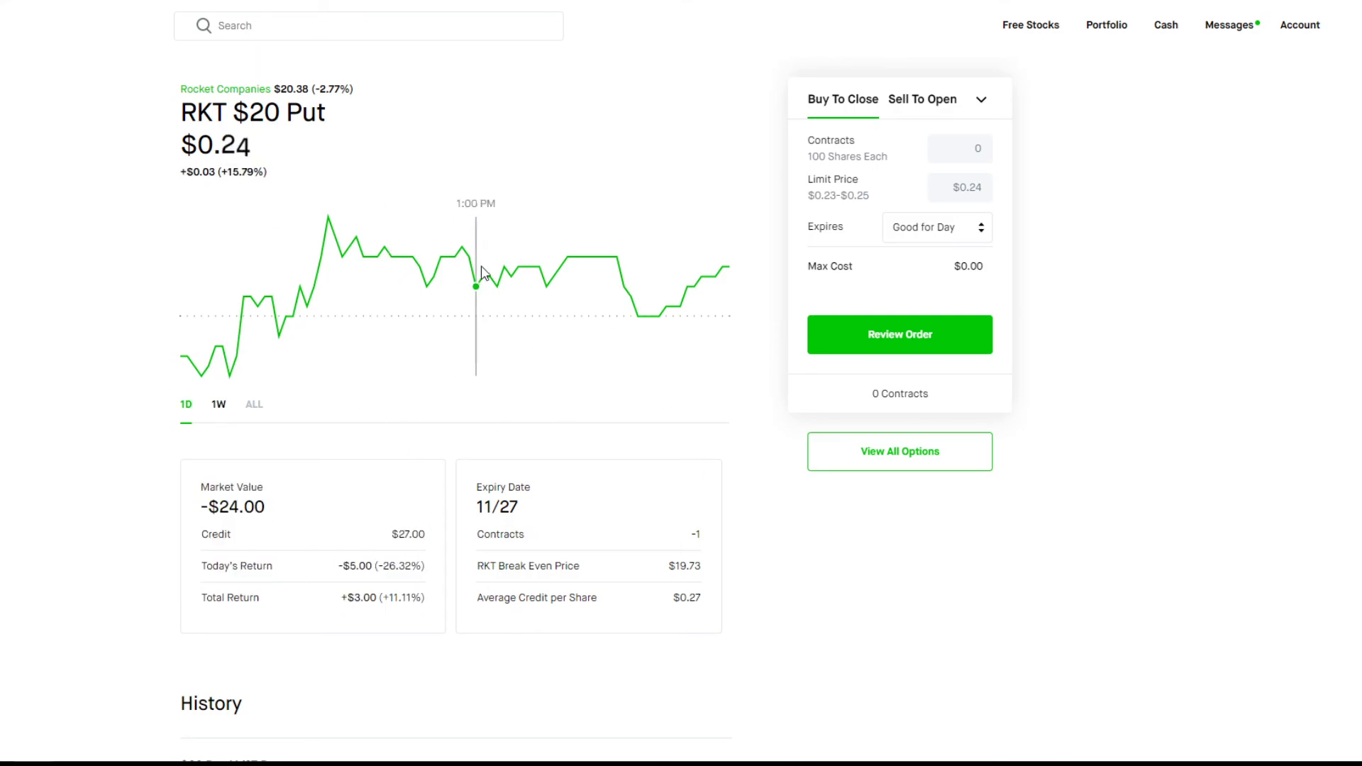
left_click_drag(436, 616, 220, 485)
left_click(444, 611)
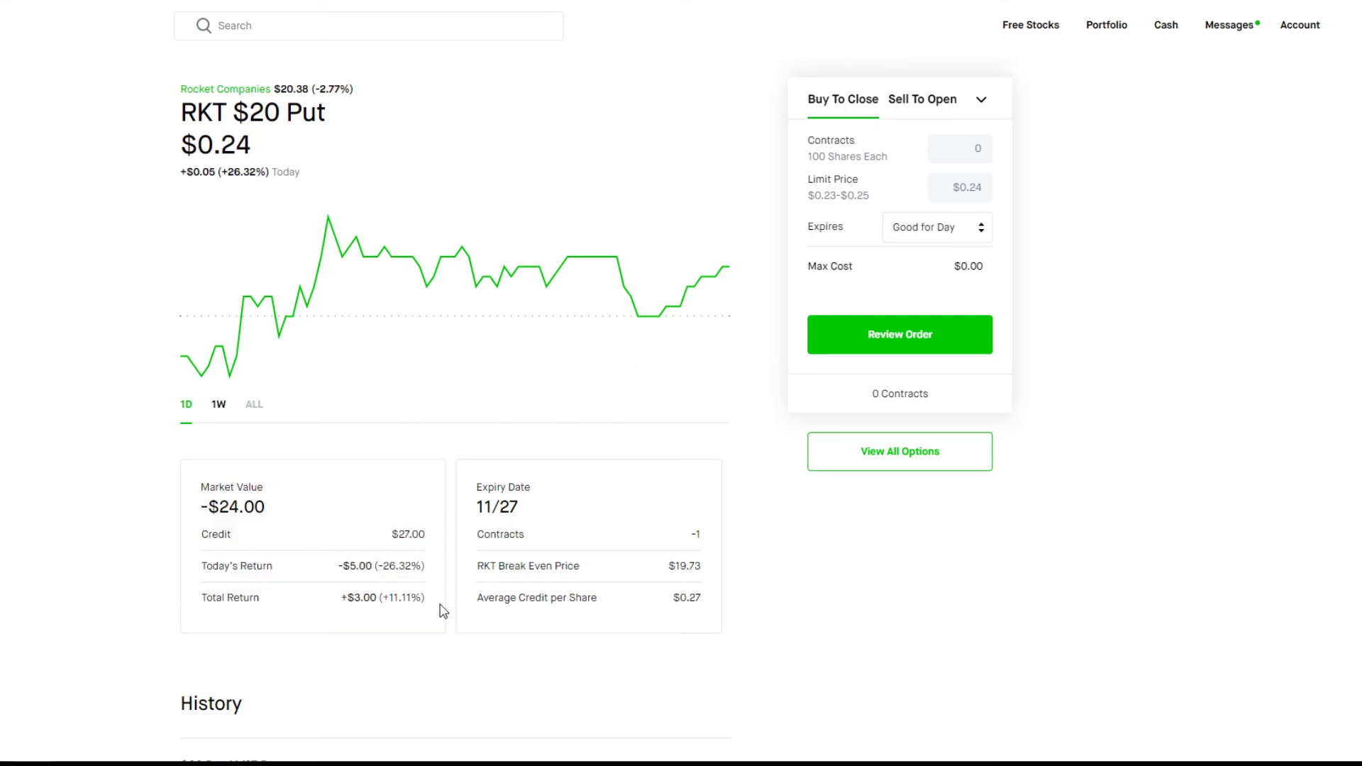
left_click_drag(444, 611, 164, 471)
left_click(441, 592)
left_click_drag(445, 611, 207, 480)
left_click(376, 532)
Step: Return from the put's details to the portfolio home at $10,064.75
key("alt+Left")
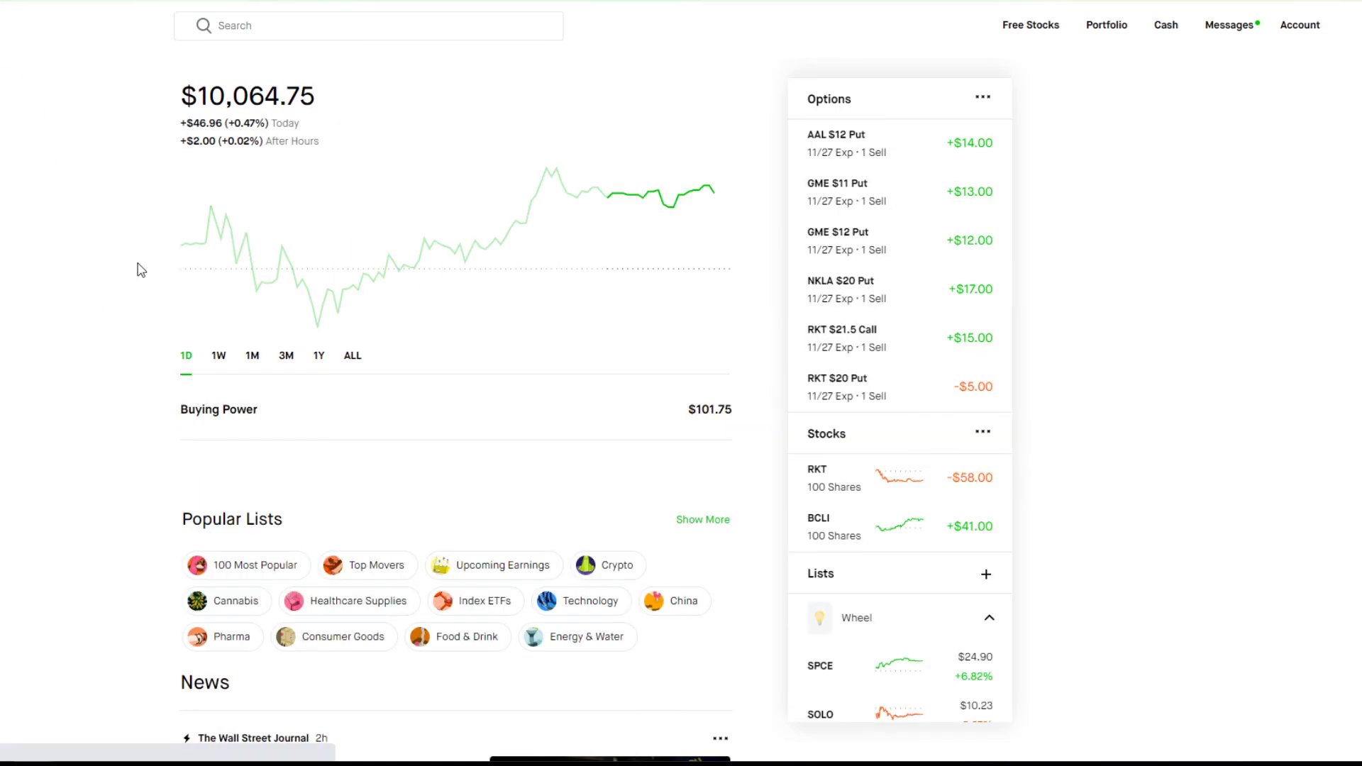